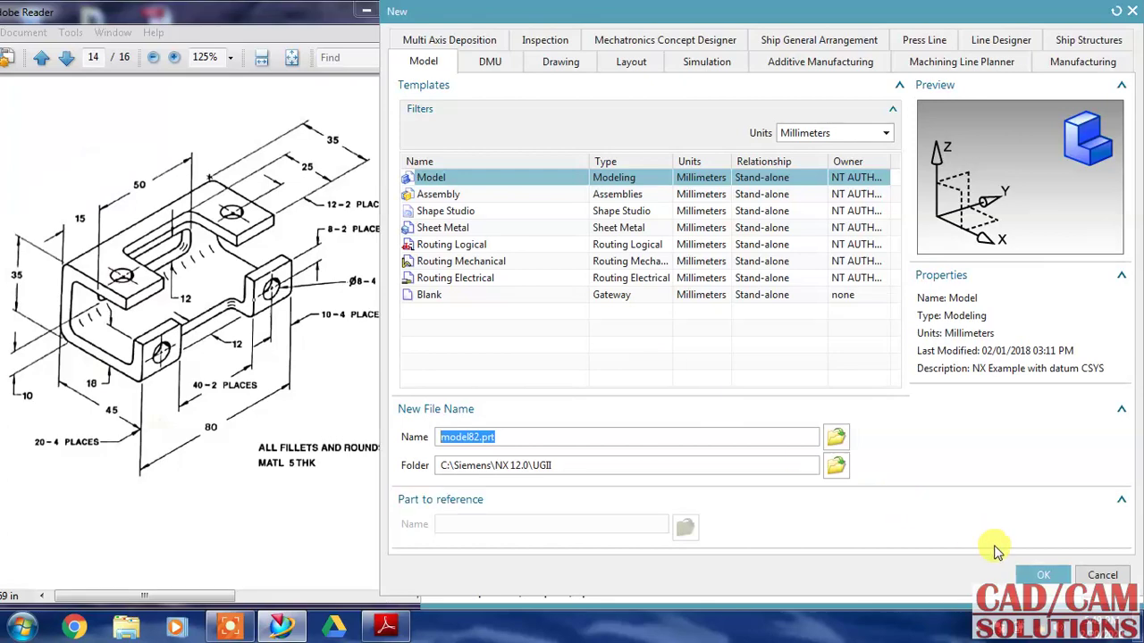
Close model82.prt without saving and start sheet_metal_model2.prt from the Sheet Metal template.
left_click(1043, 575)
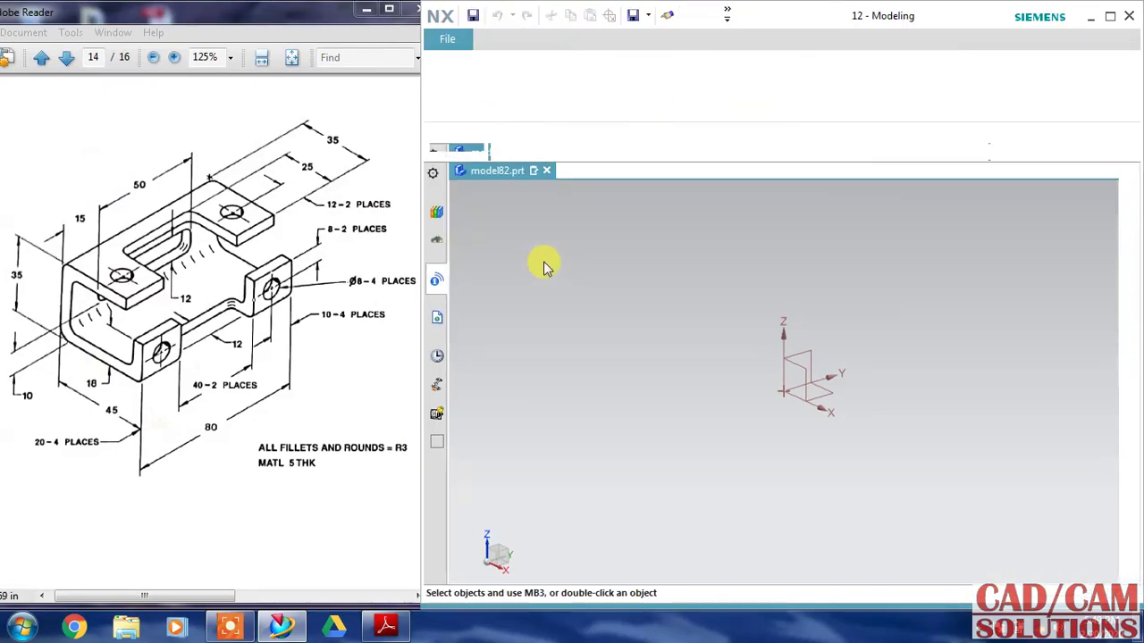
left_click(546, 170)
left_click(726, 339)
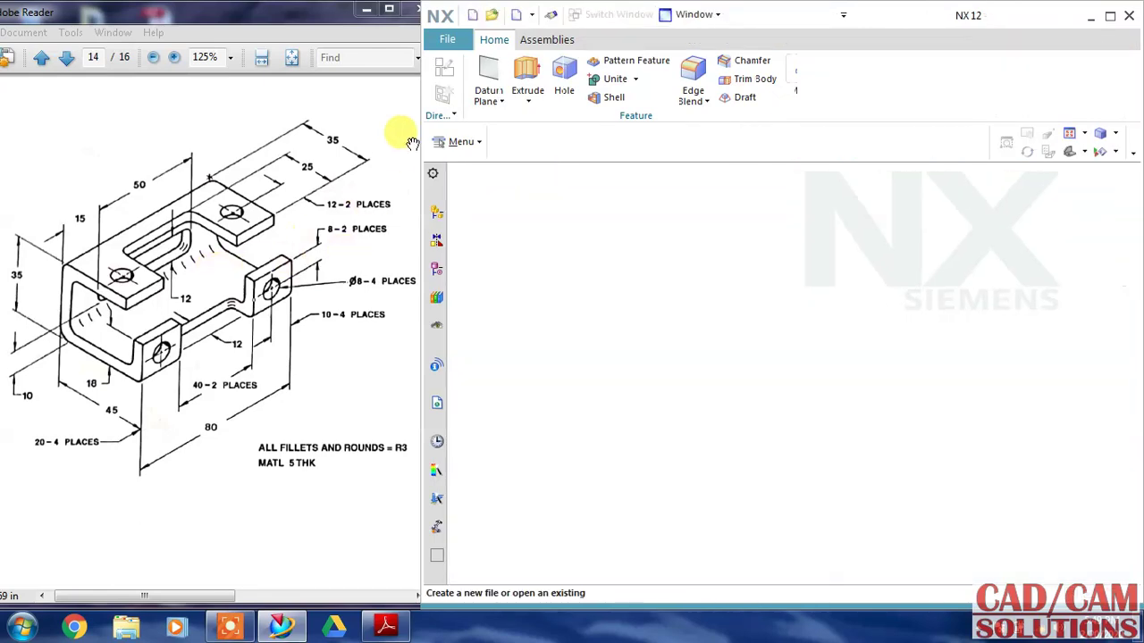
left_click(447, 76)
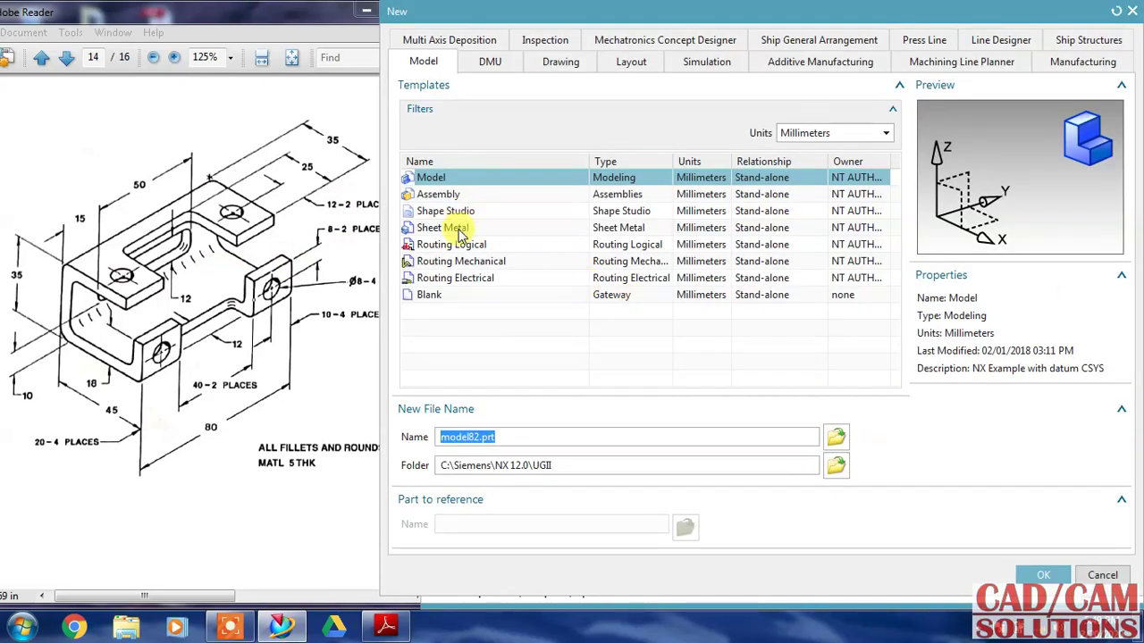
double_click(446, 228)
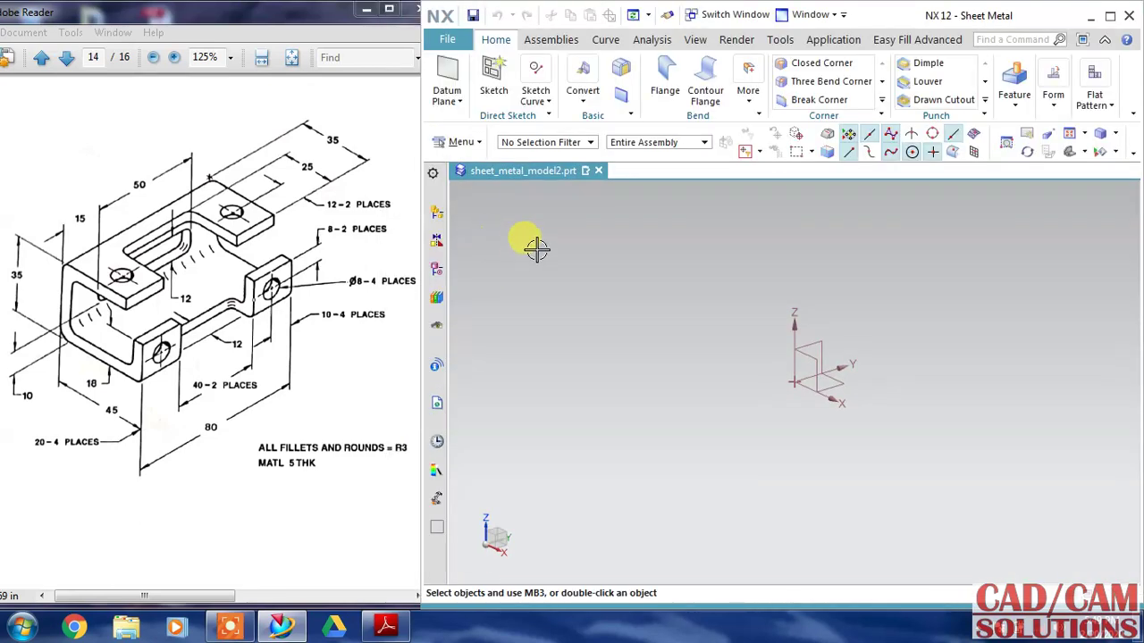
Start a new sketch on the XY datum plane.
left_click(494, 79)
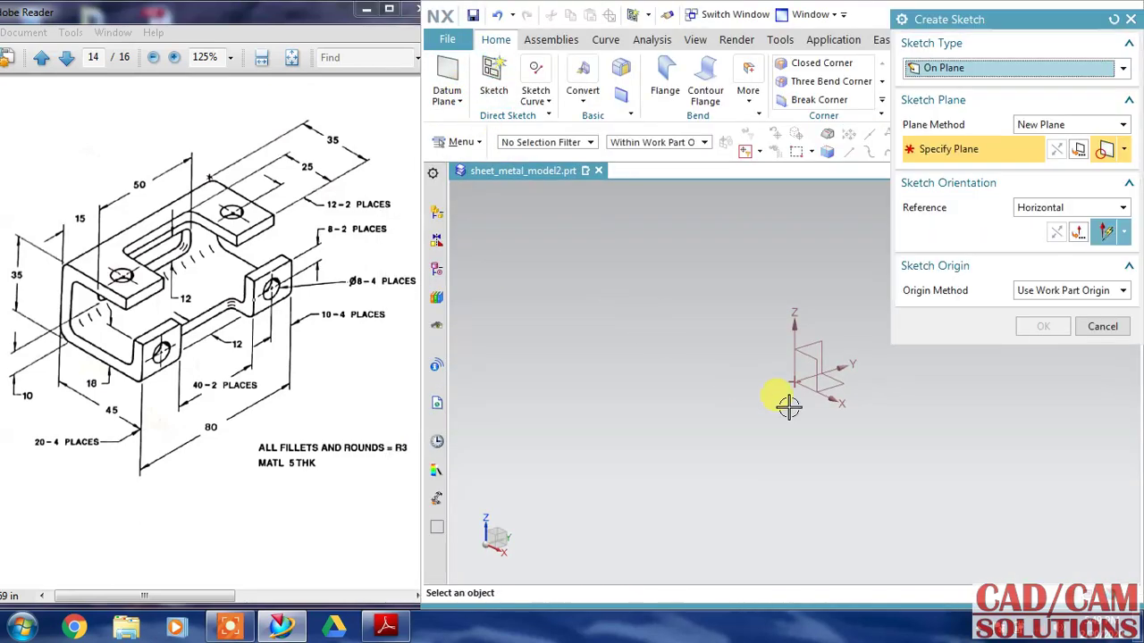
left_click(855, 369)
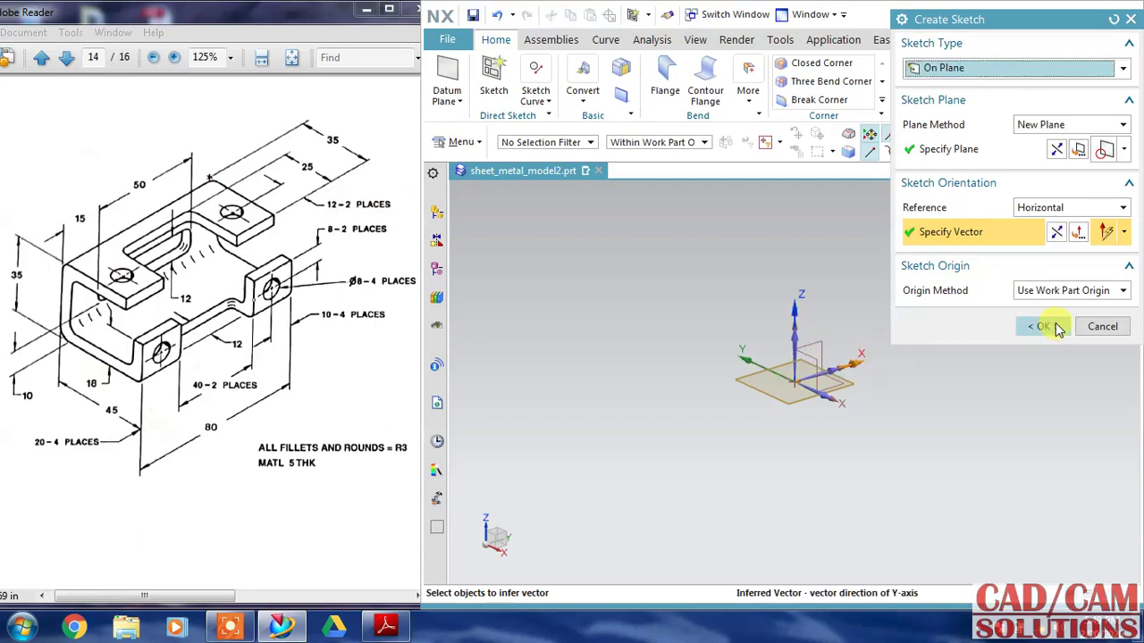
left_click(1047, 327)
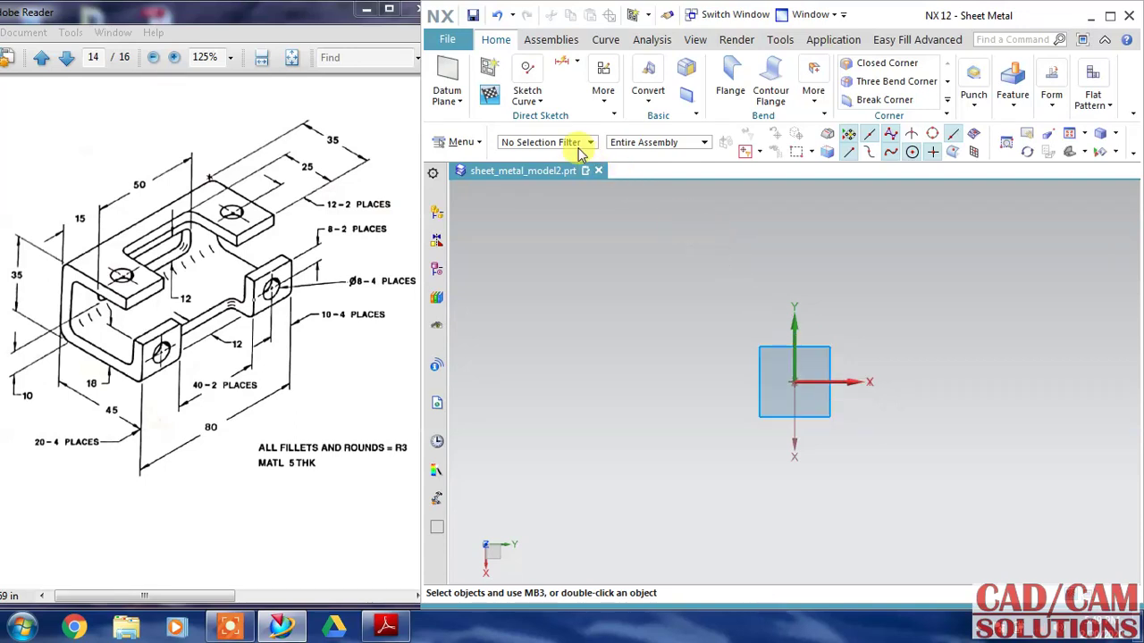
Draw an 80 × 45 centre rectangle at the origin and finish the sketch.
left_click(537, 96)
left_click(552, 145)
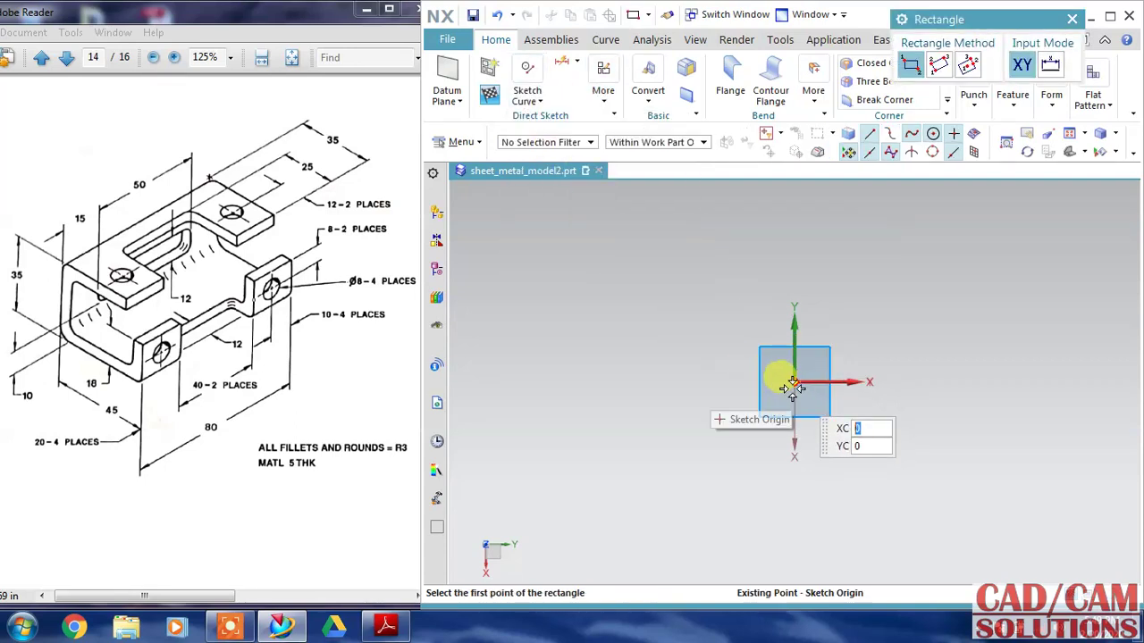
left_click(968, 64)
left_click(794, 382)
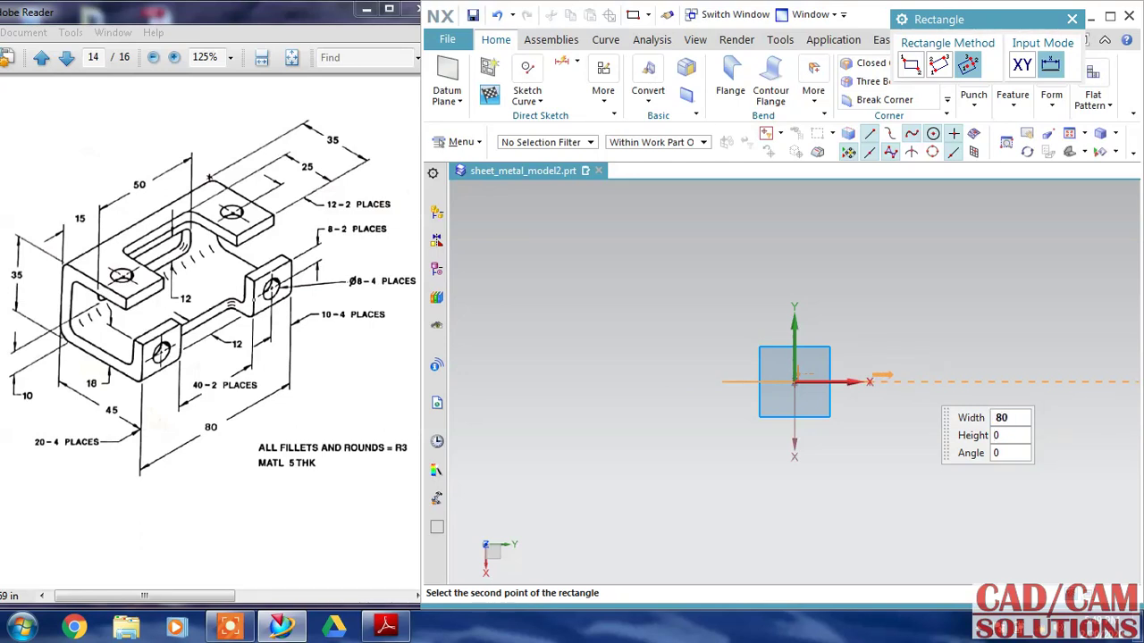
type("0")
key("Tab")
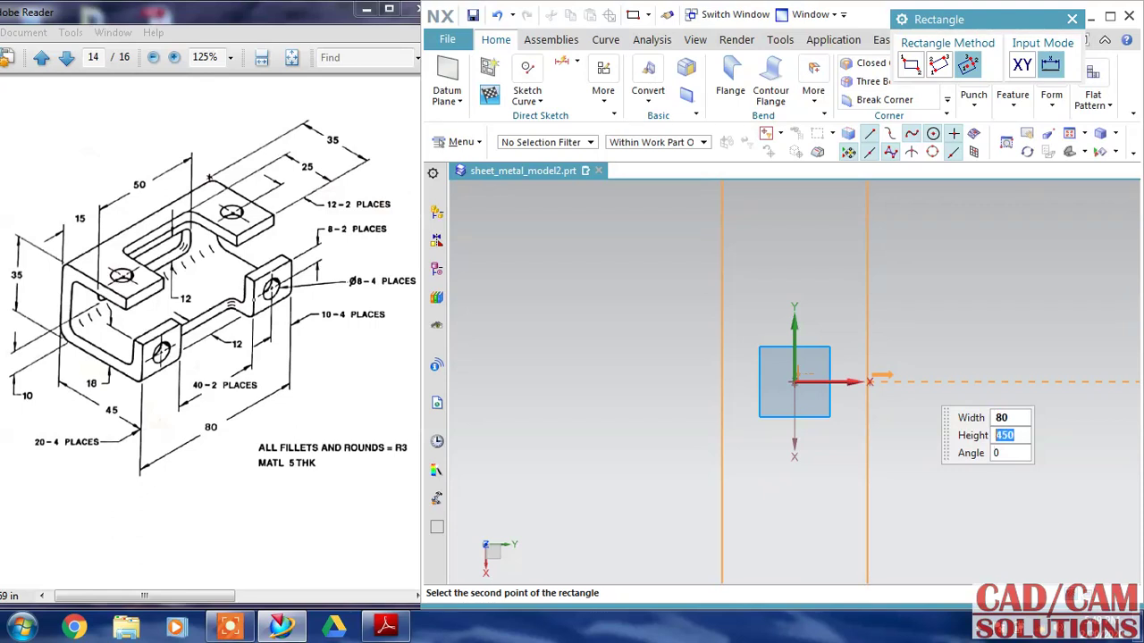
key("Tab")
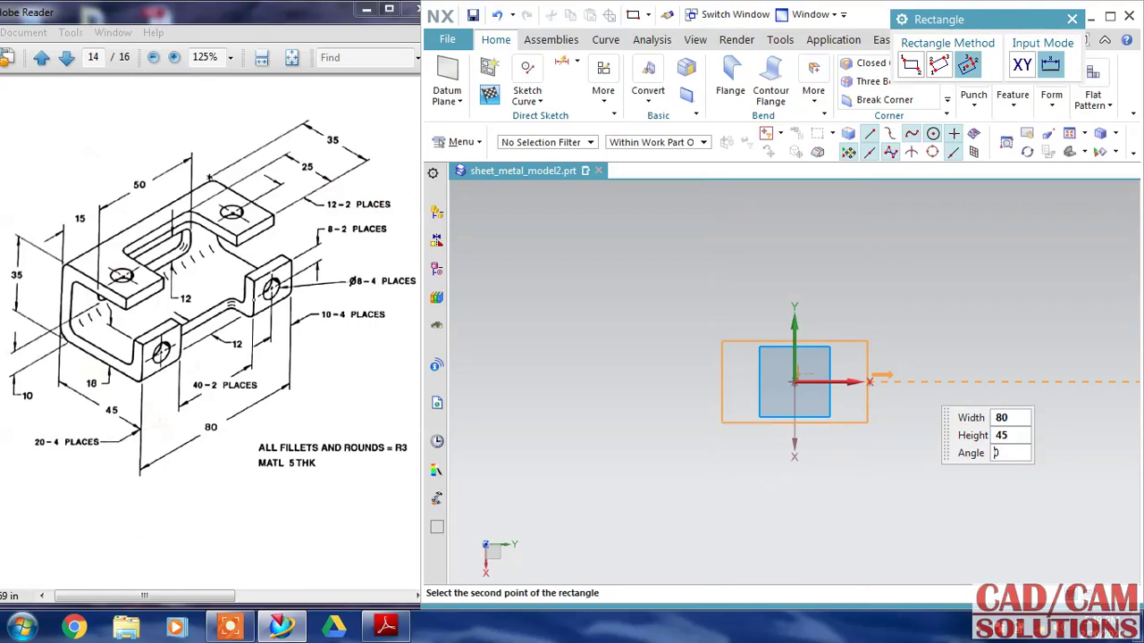
left_click(911, 377)
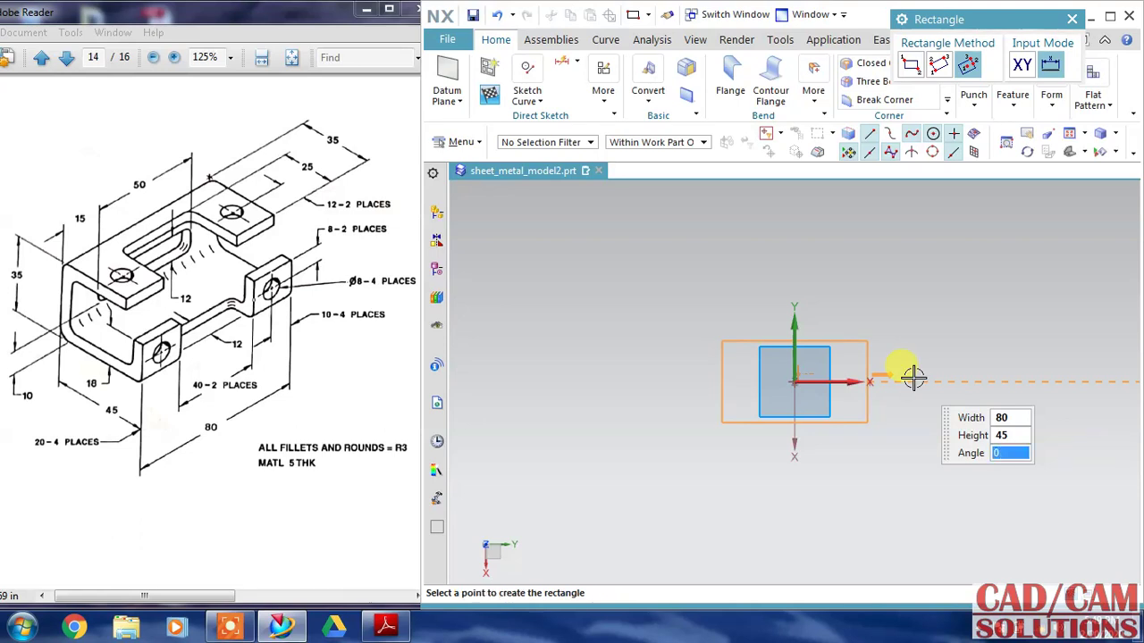
left_click(912, 377)
middle_click(882, 402)
scroll(880, 404, "down", 1)
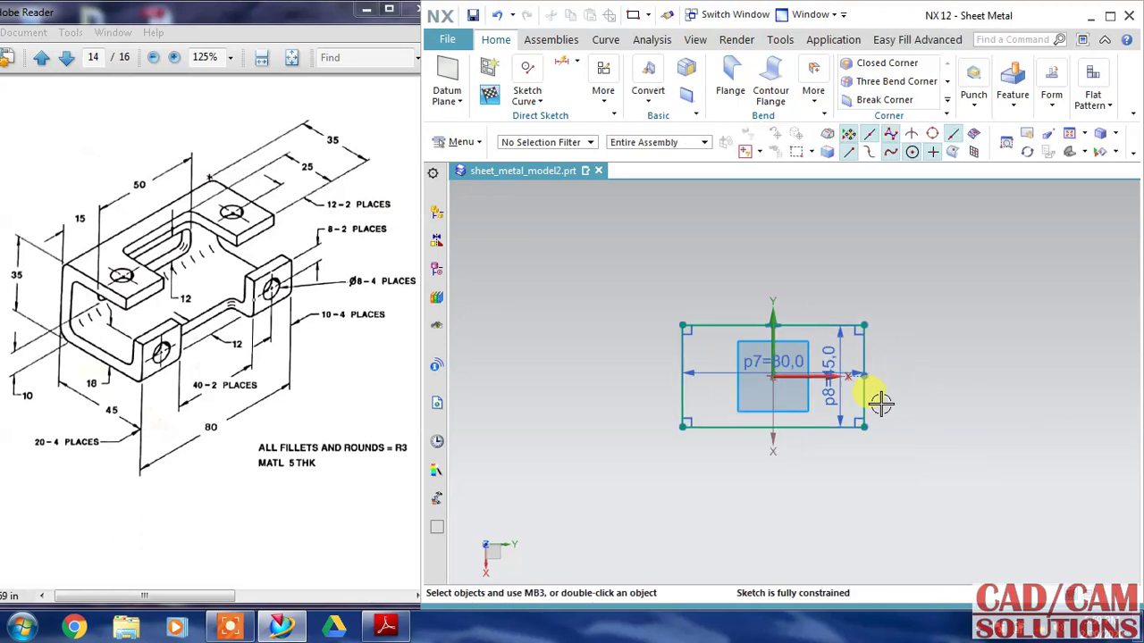
scroll(880, 404, "down", 1)
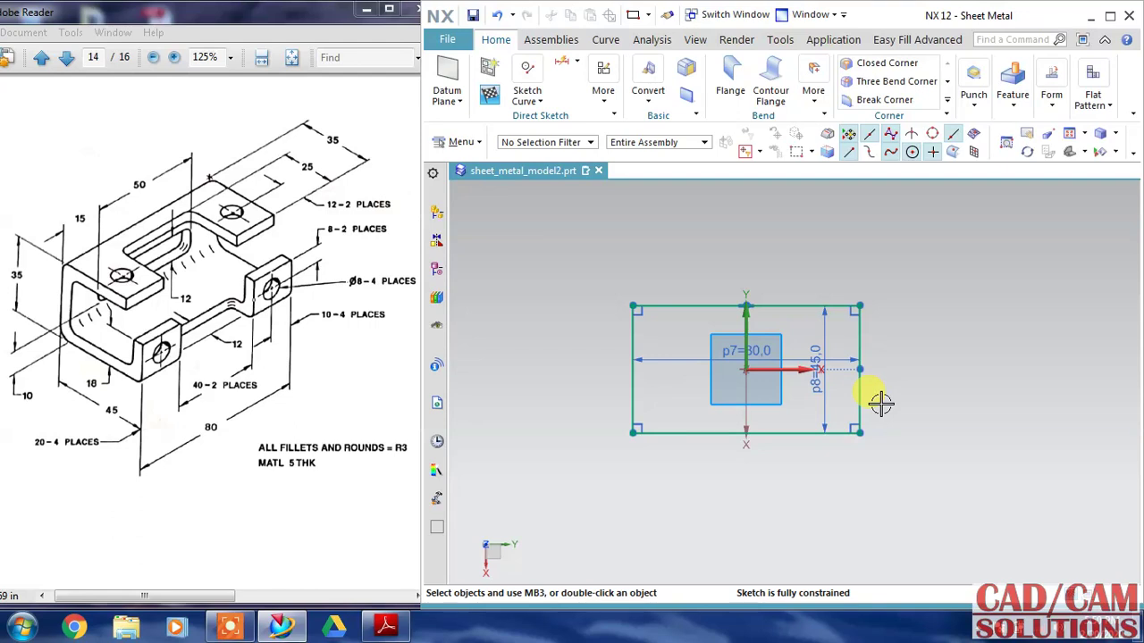
left_click(488, 93)
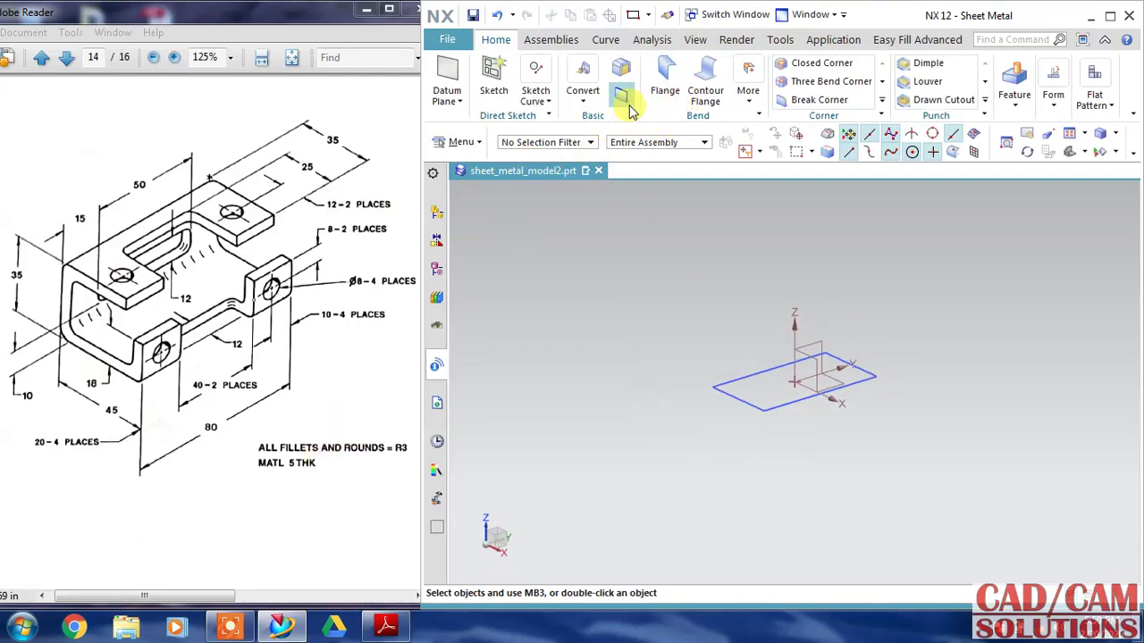
Create a 5 mm thick base tab from the rectangle sketch.
left_click(623, 96)
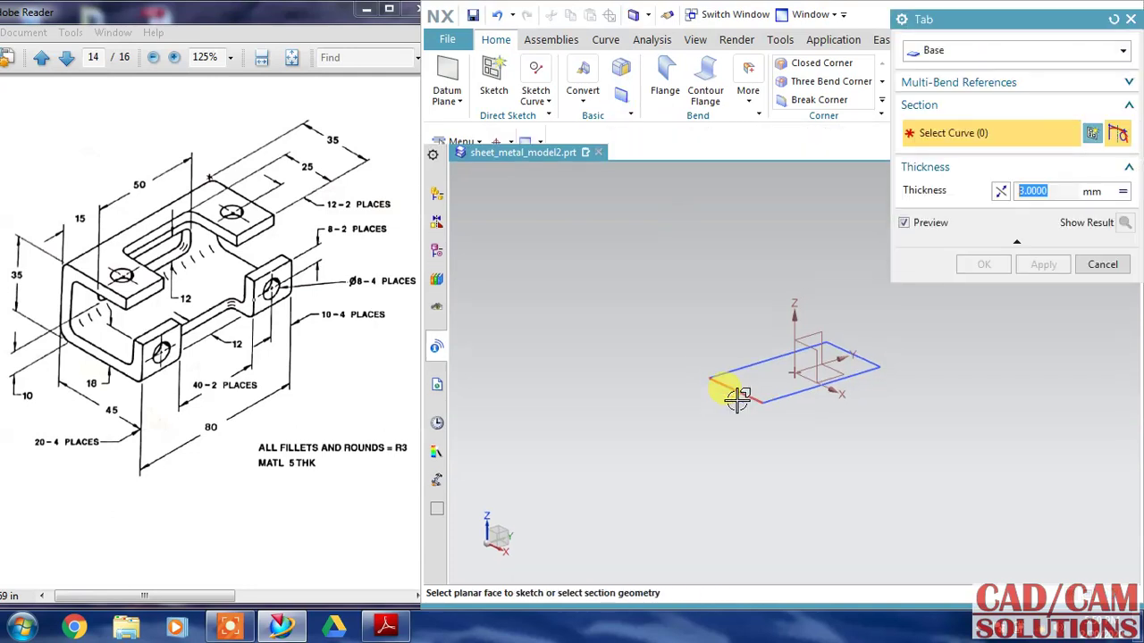
left_click(737, 399)
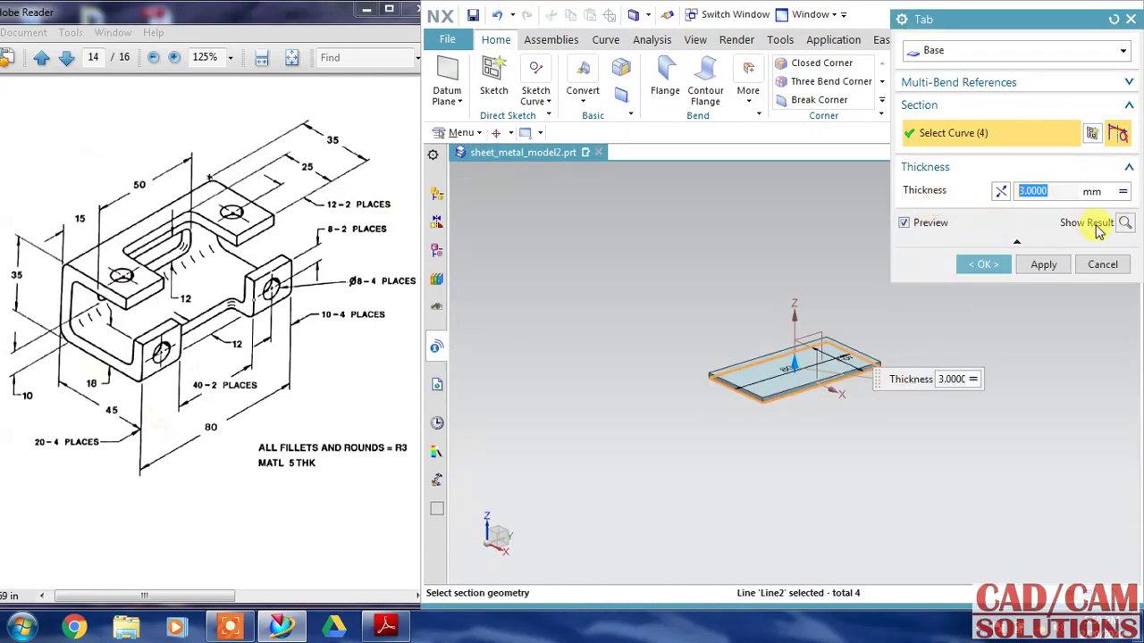
type("5")
left_click(982, 265)
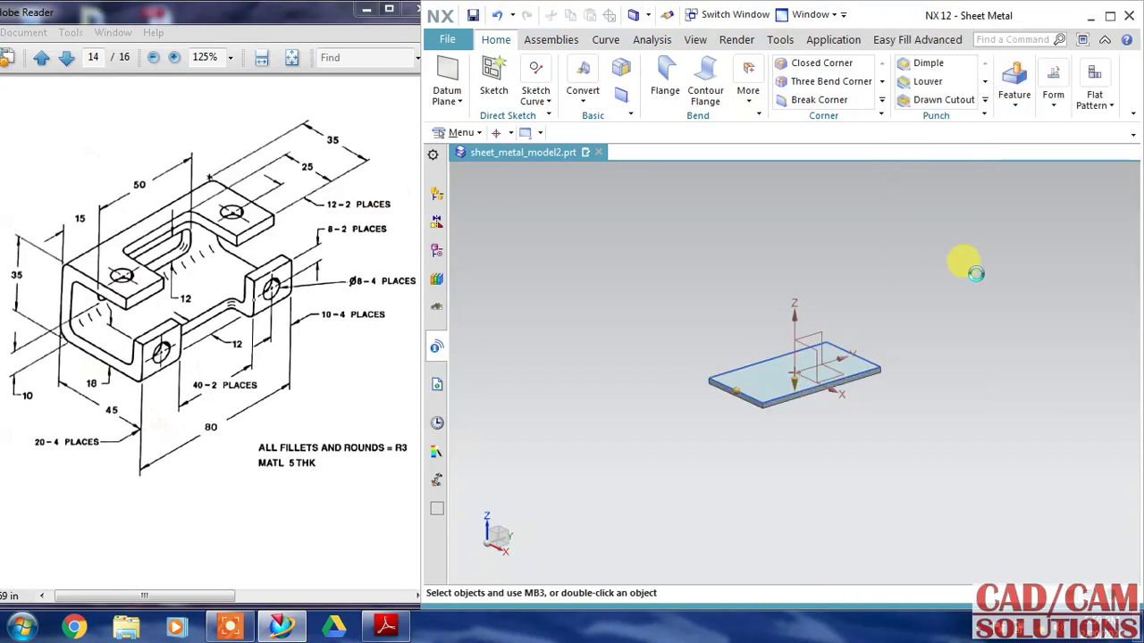
scroll(893, 373, "up", 3)
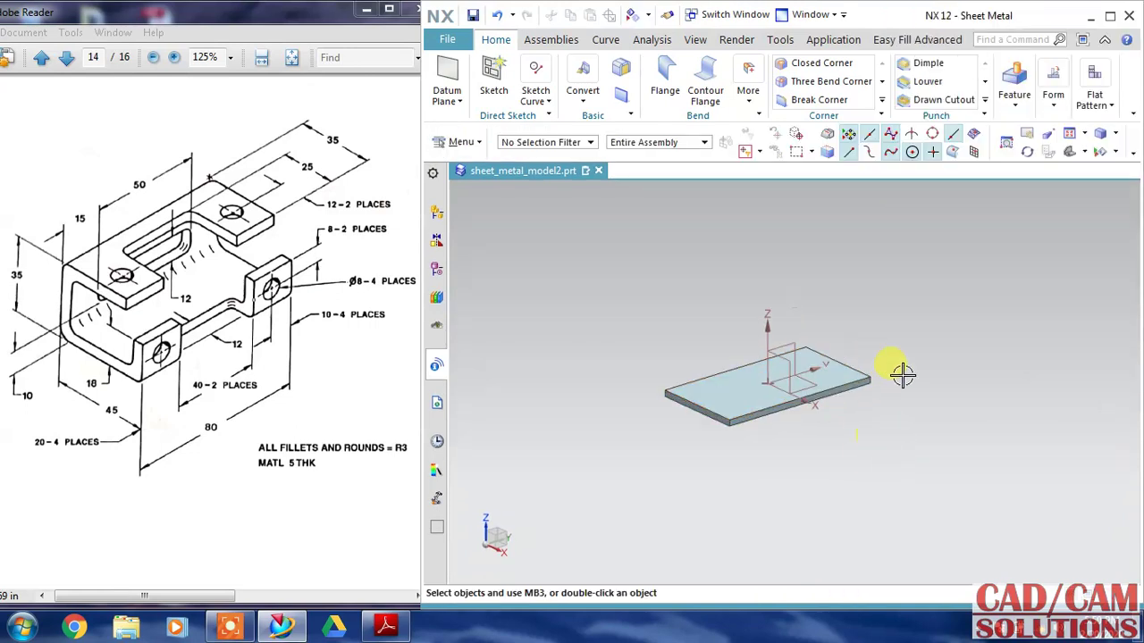
middle_click_drag(894, 373, 712, 391)
scroll(712, 392, "up", 2)
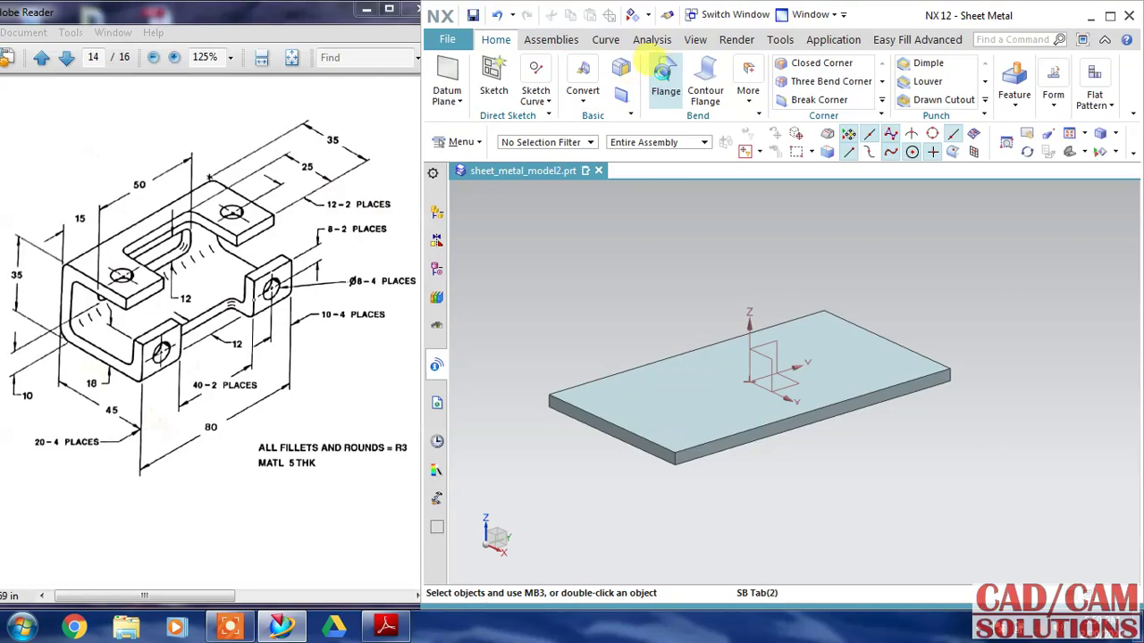
Add a 35 mm flange wall on the plate's left edge.
left_click(665, 82)
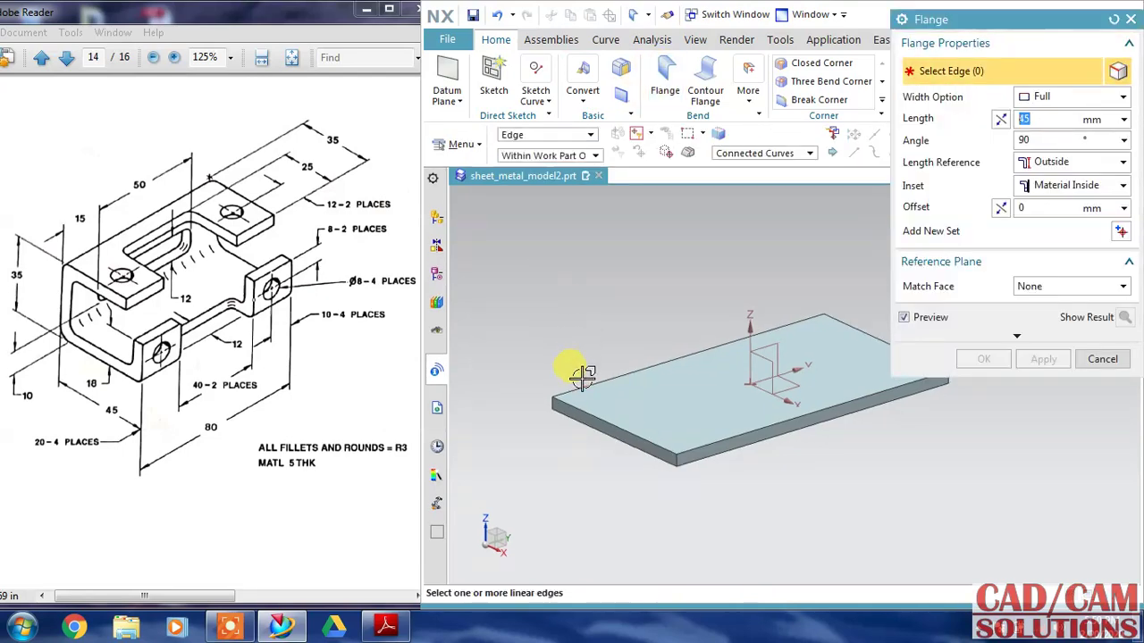
left_click(574, 379)
mouse_move(517, 368)
middle_mouse_down()
mouse_move(575, 338)
mouse_move(541, 332)
middle_mouse_up()
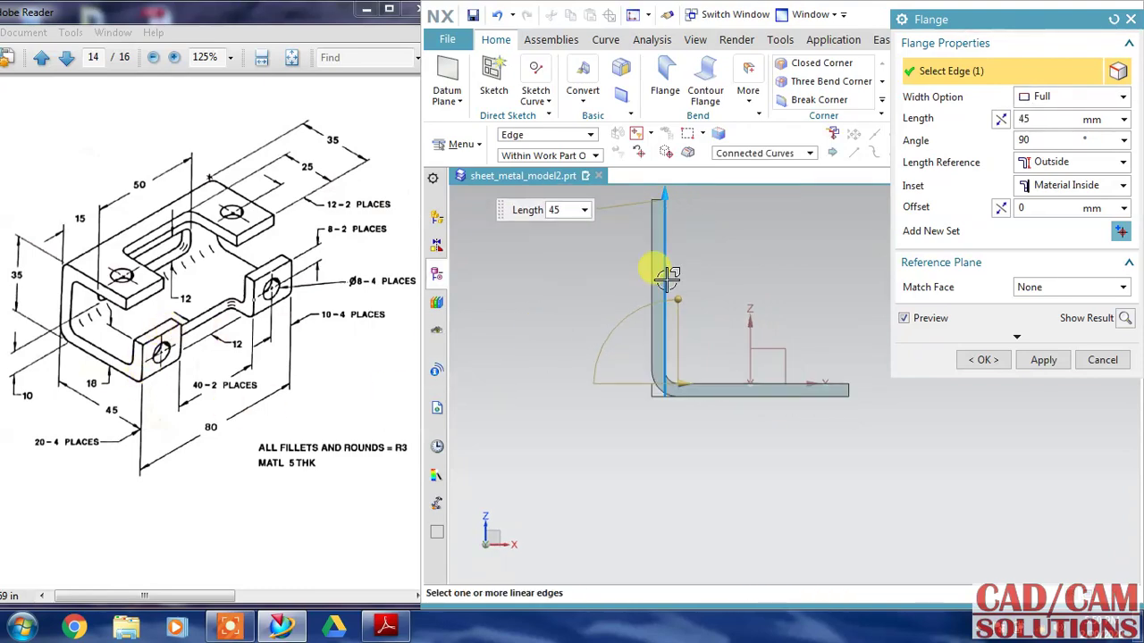
double_click(1029, 120)
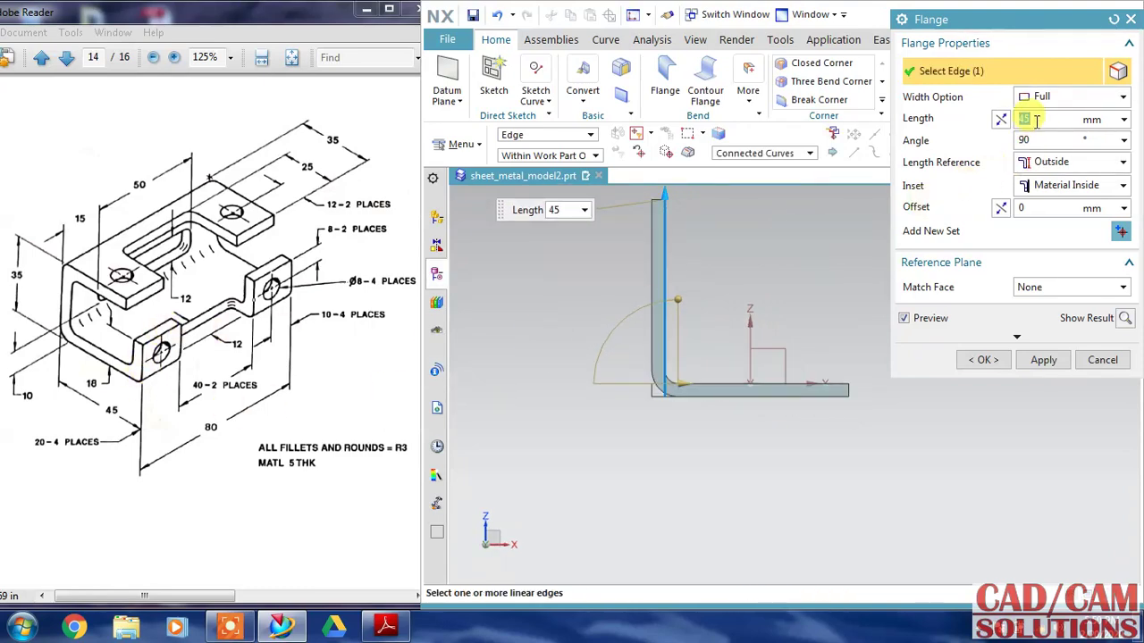
type("35")
key("Return")
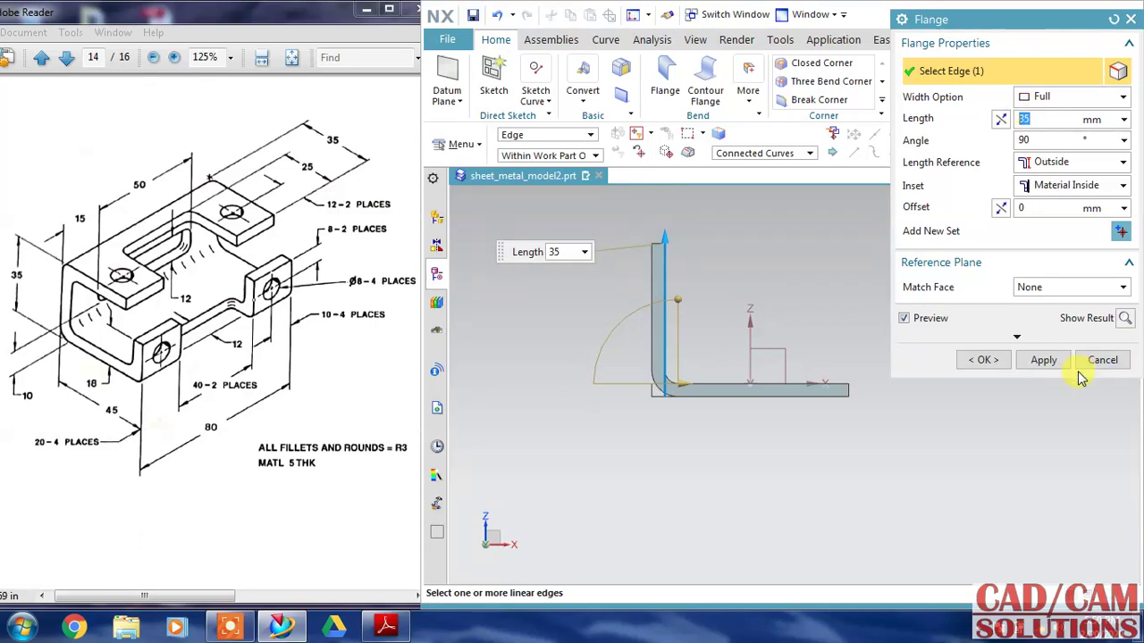
left_click(1044, 361)
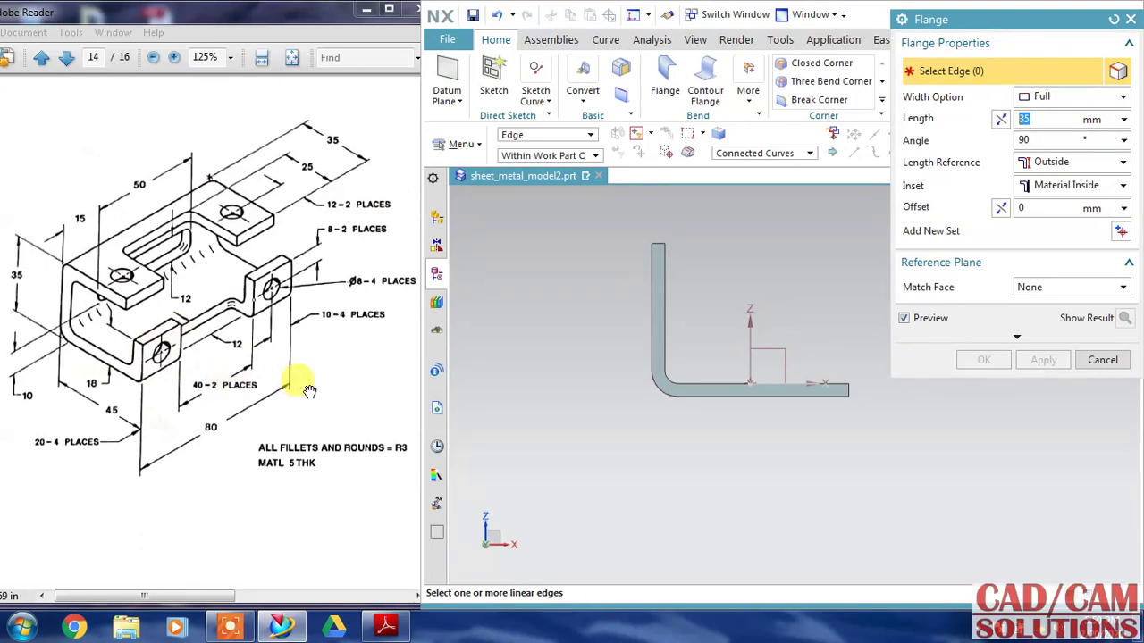
Add a 35 mm return flange on the wall's top edge.
middle_click_drag(728, 259, 720, 279)
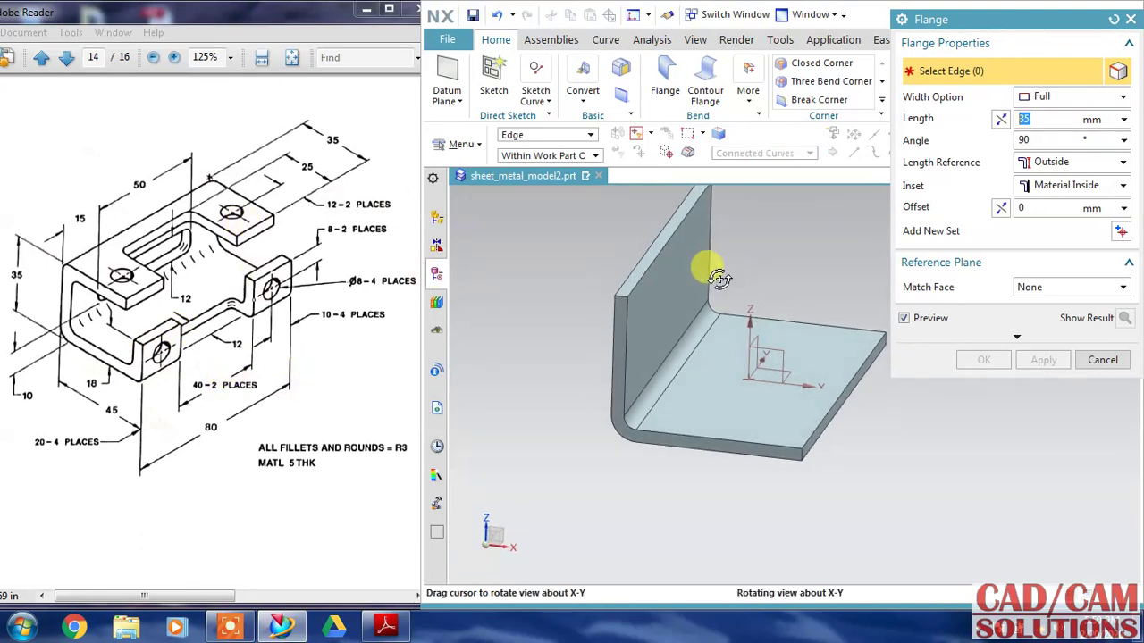
left_click(645, 243)
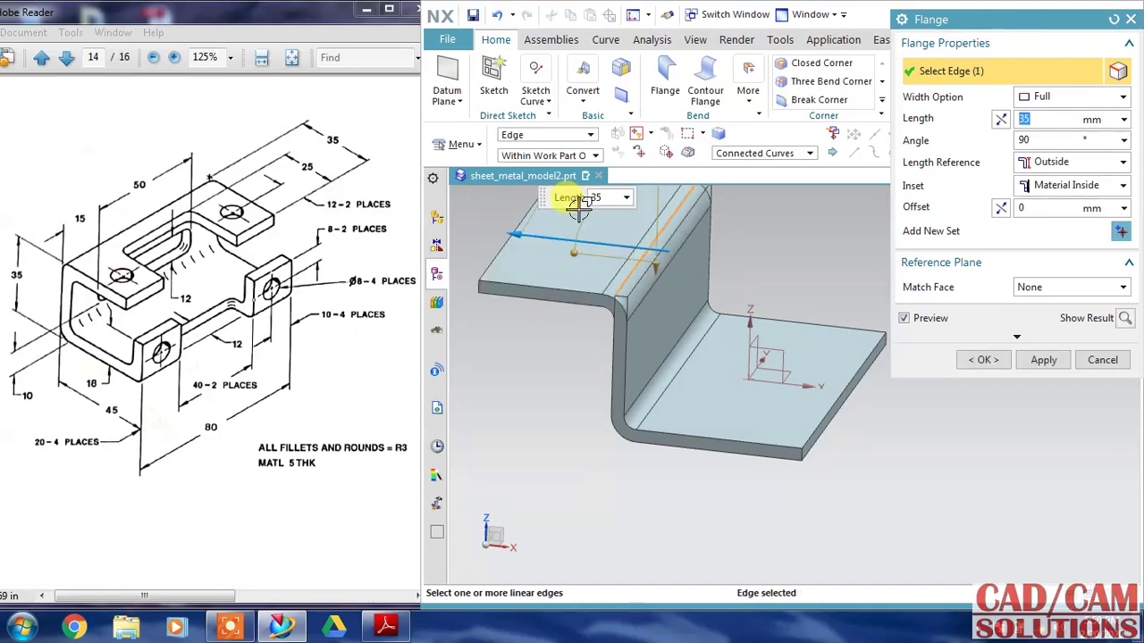
key("ctrl+alt+f")
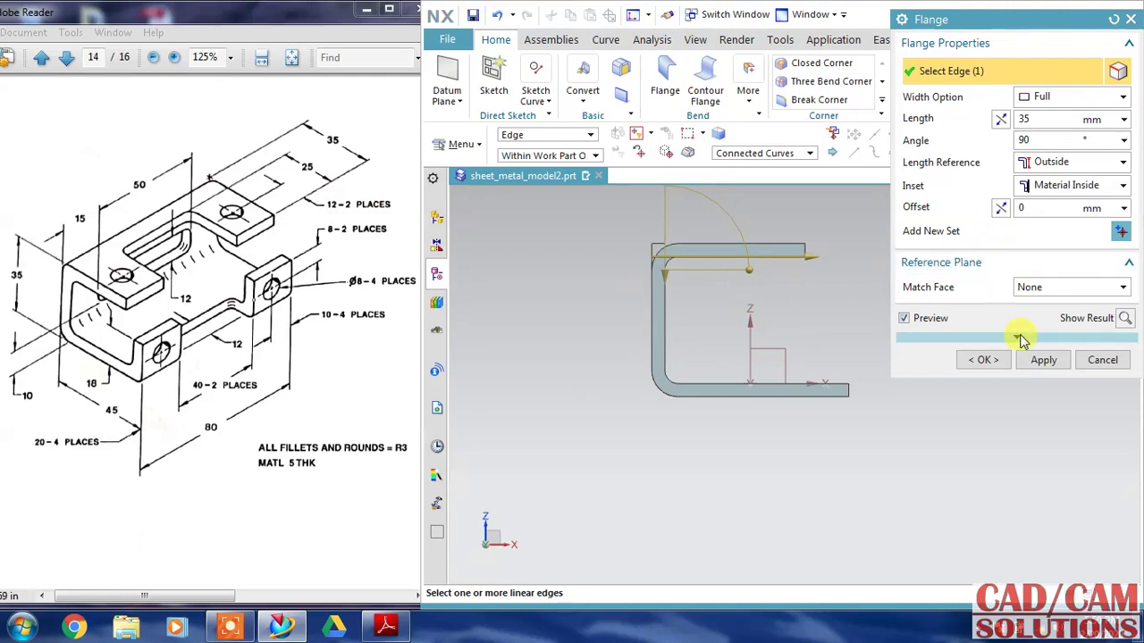
left_click(1042, 361)
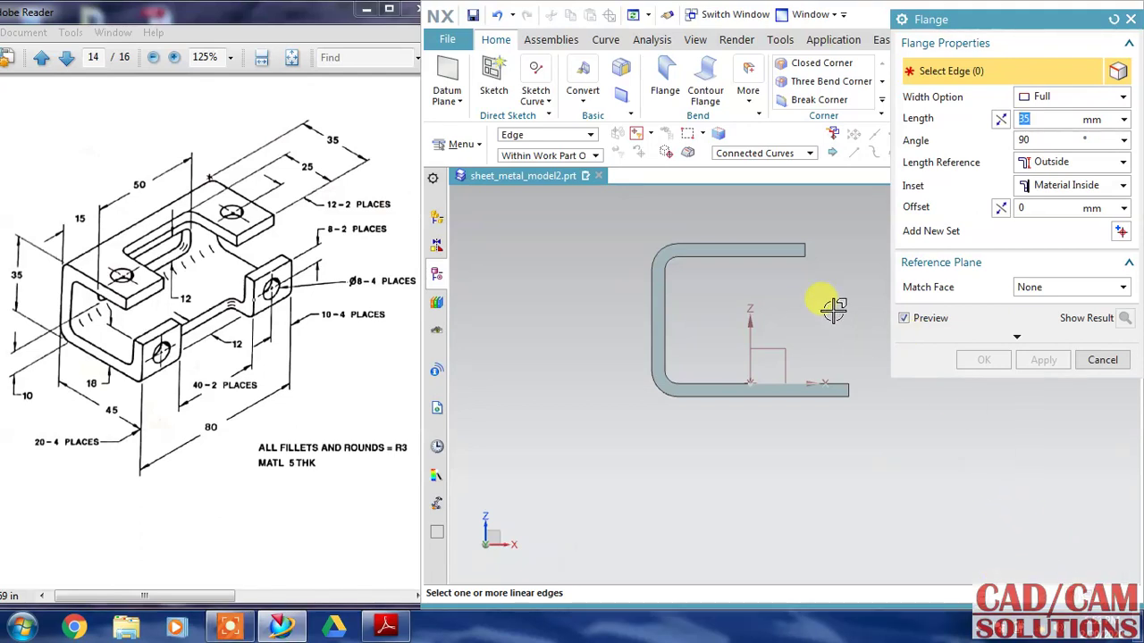
Add an upward 16 mm, 90° lip flange on the base plate's other edge.
middle_click_drag(833, 308, 784, 313)
left_click(811, 407)
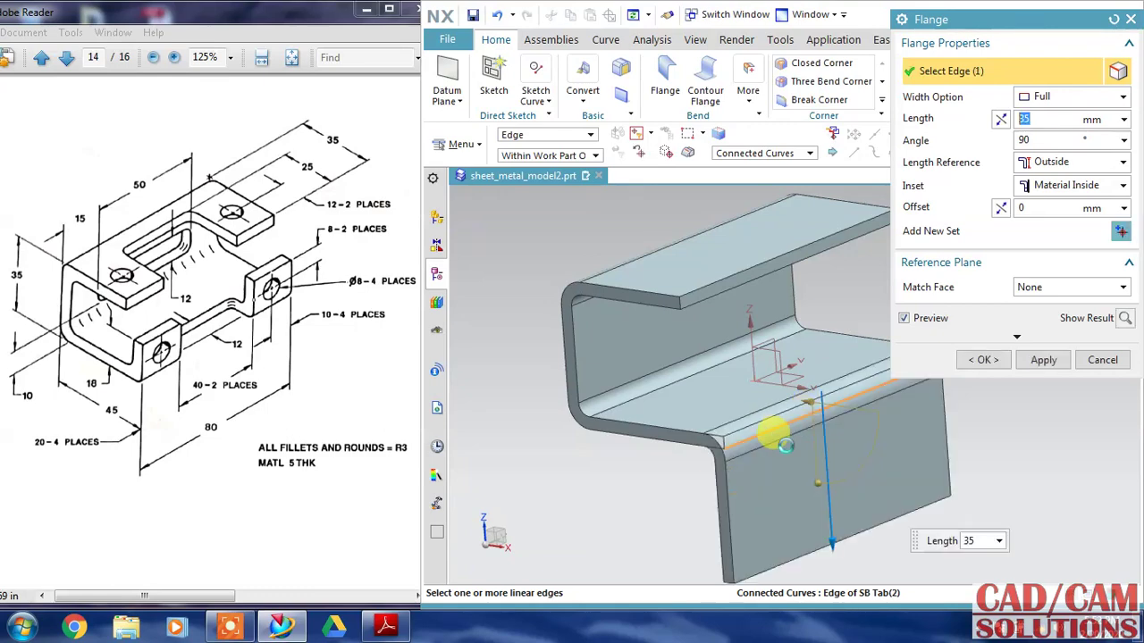
key("F8")
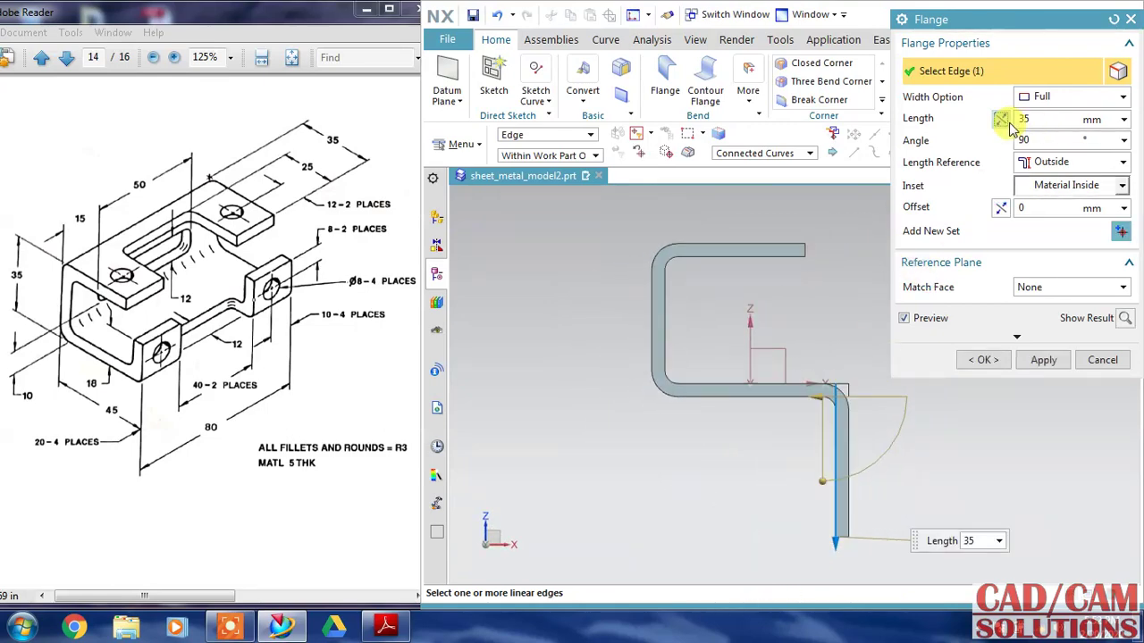
left_click(1001, 119)
type("16")
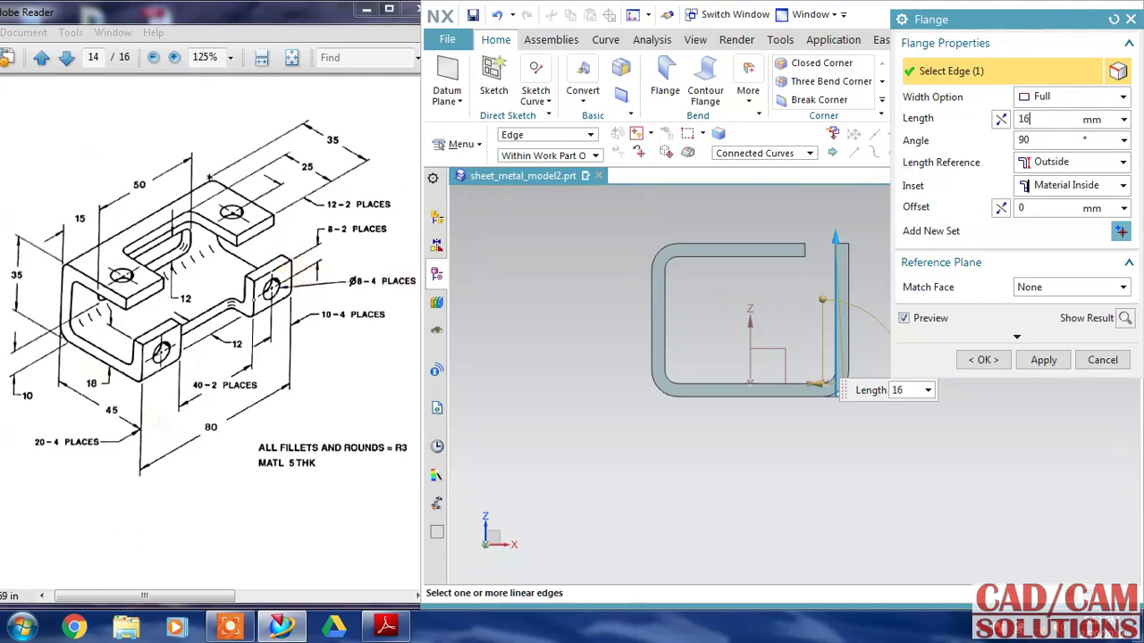
key("Return")
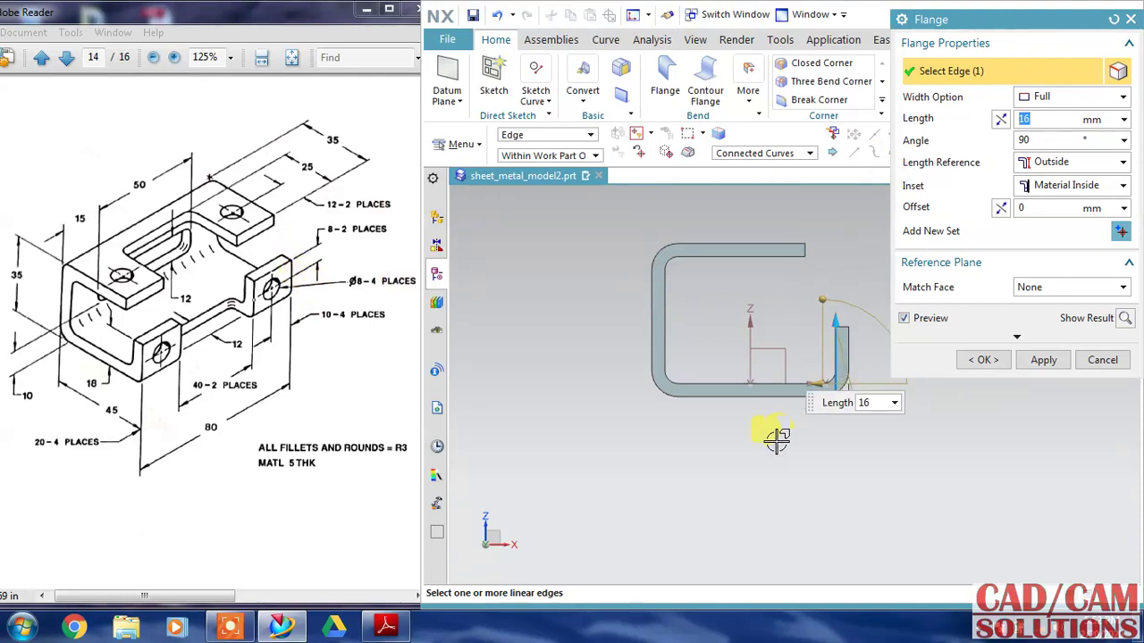
middle_click_drag(777, 438, 684, 477)
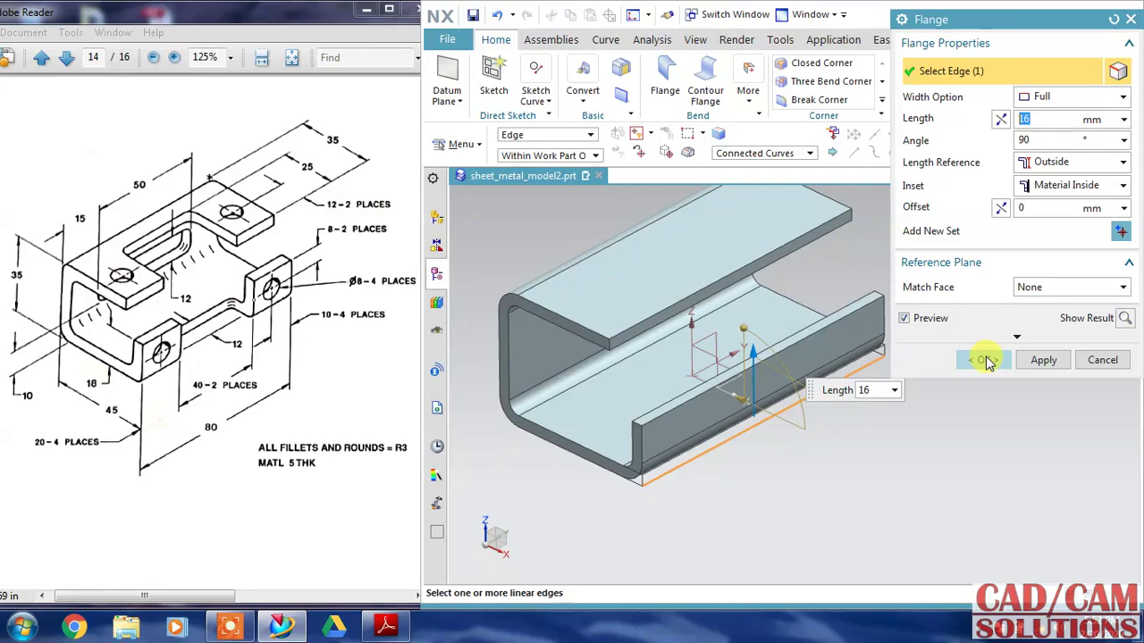
left_click(986, 361)
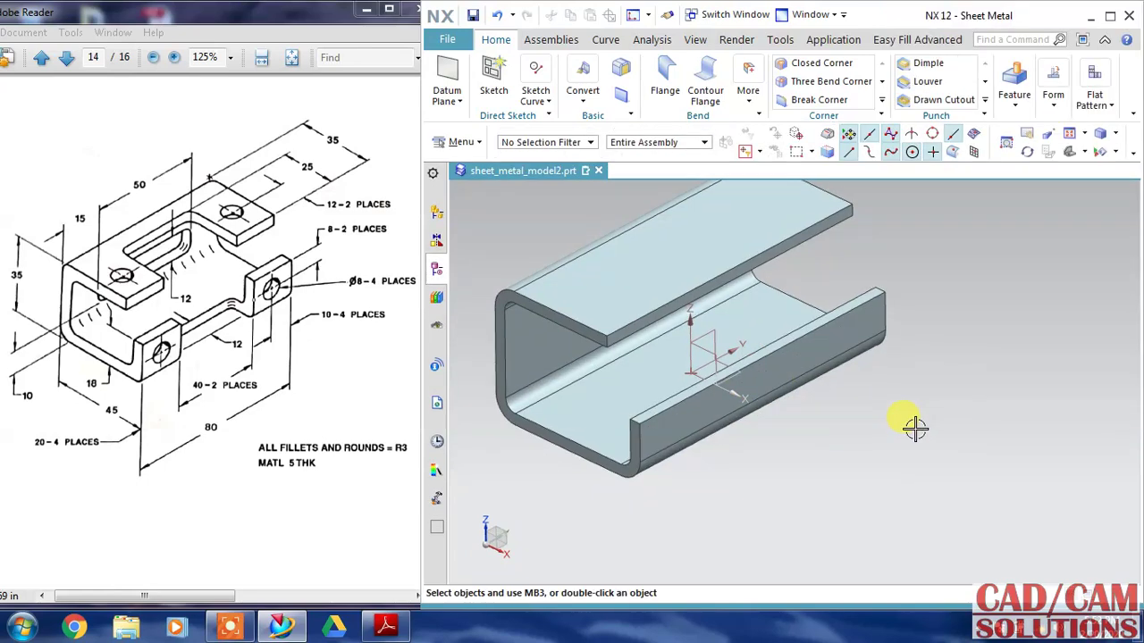
mouse_move(914, 429)
middle_mouse_down()
mouse_move(924, 408)
mouse_move(925, 446)
mouse_move(950, 455)
mouse_move(952, 469)
middle_mouse_up()
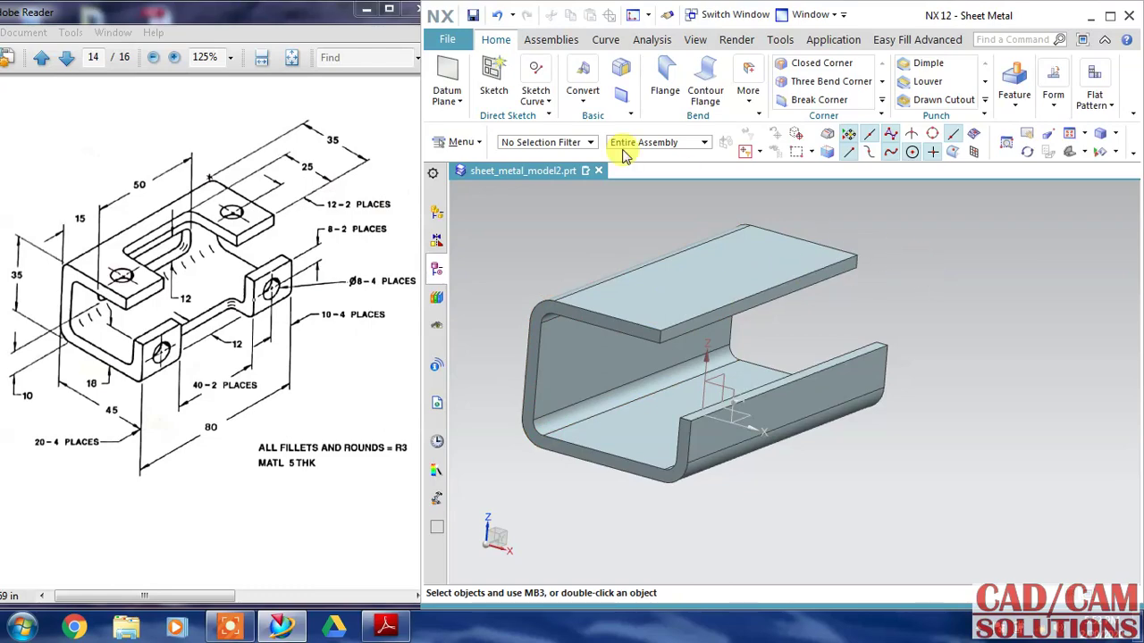
Start a sketch on the top return flange face.
left_click(493, 79)
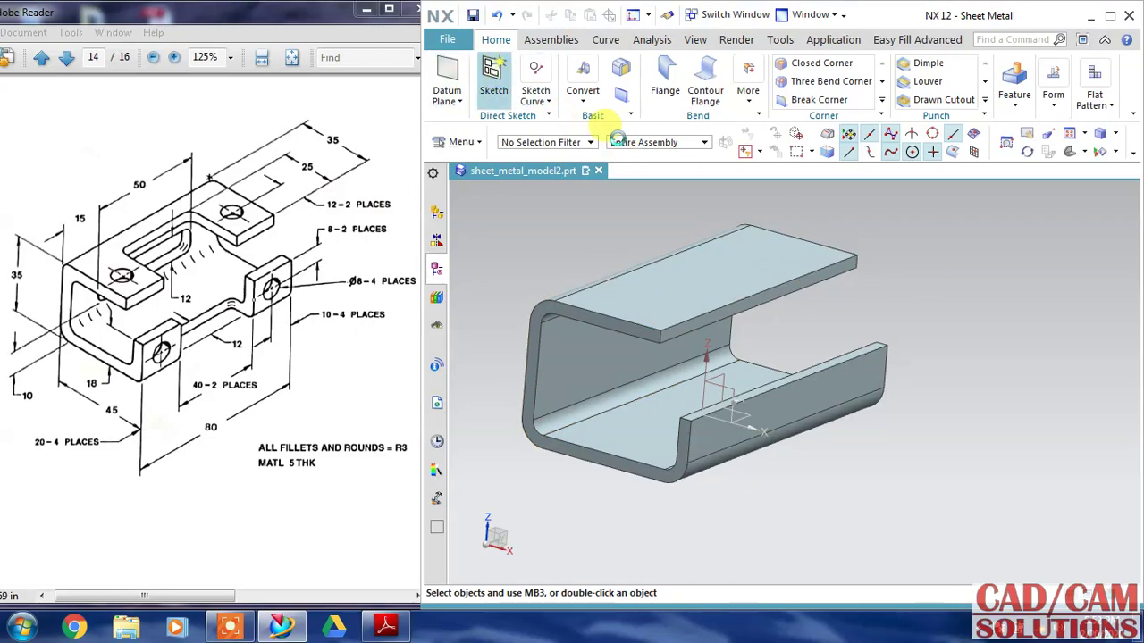
left_click(712, 252)
left_click(813, 352)
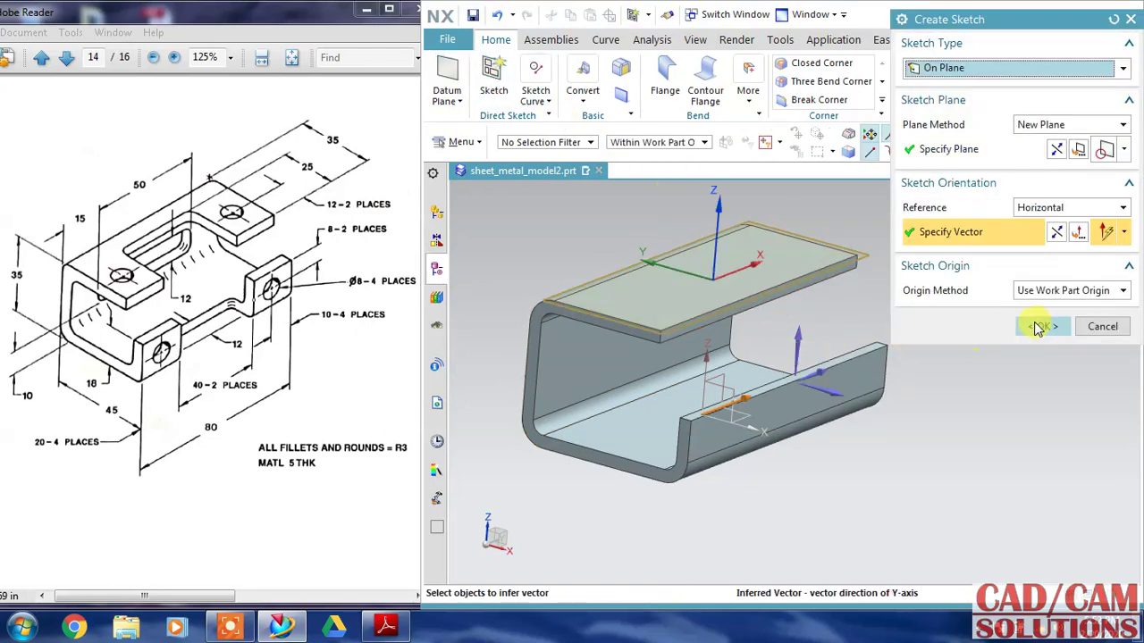
left_click(1039, 326)
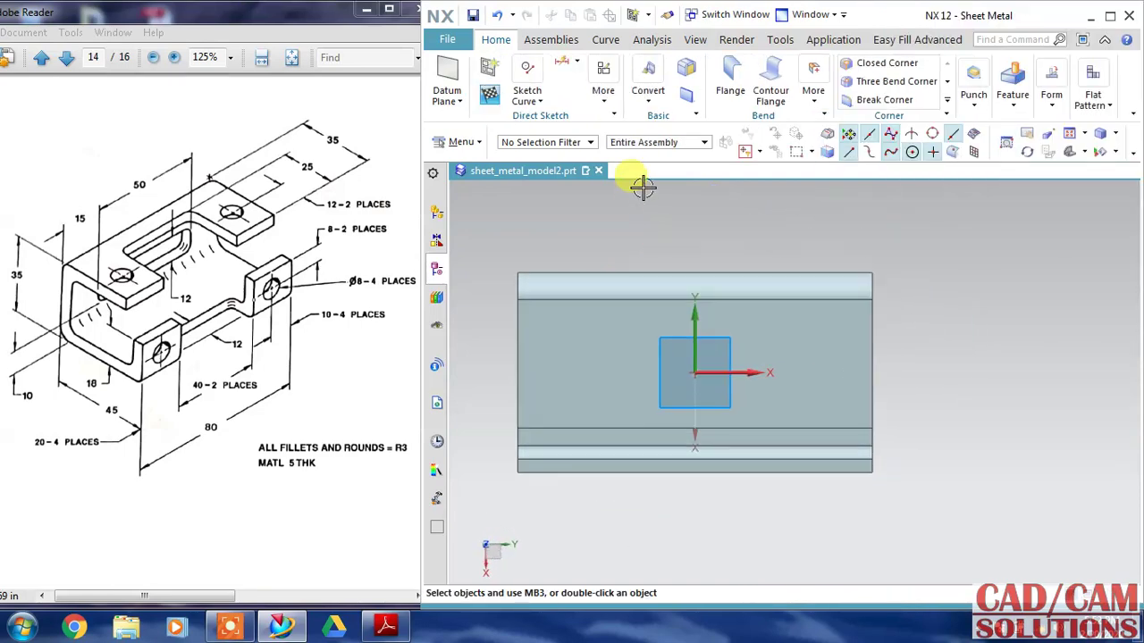
Draw a two-corner rectangle on the top flange.
left_click(540, 102)
left_click(527, 145)
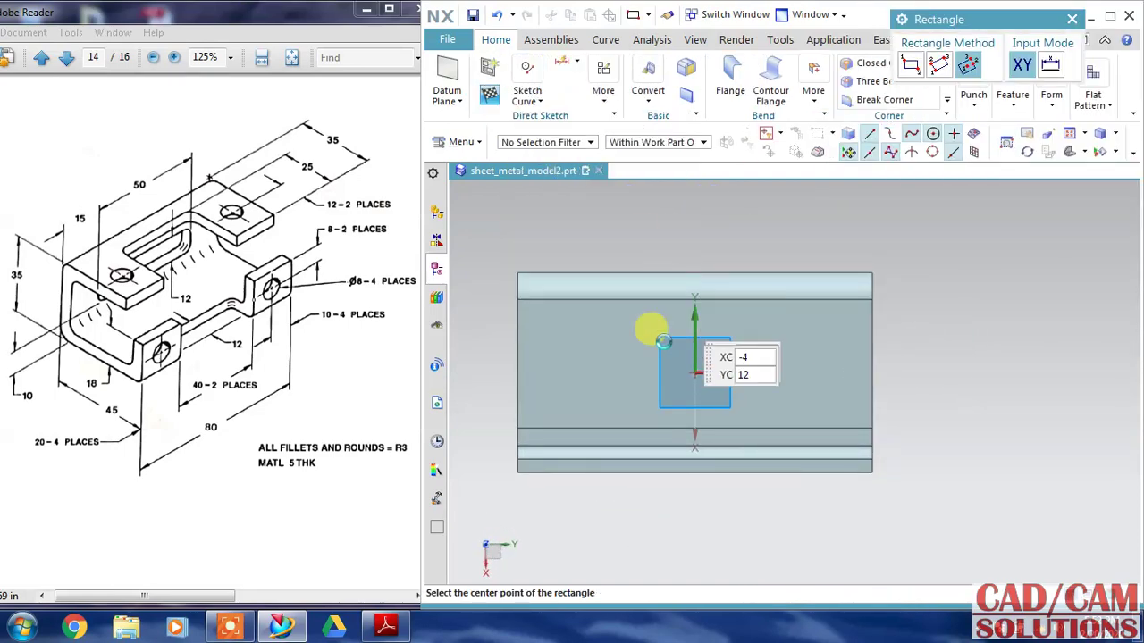
left_click(596, 364)
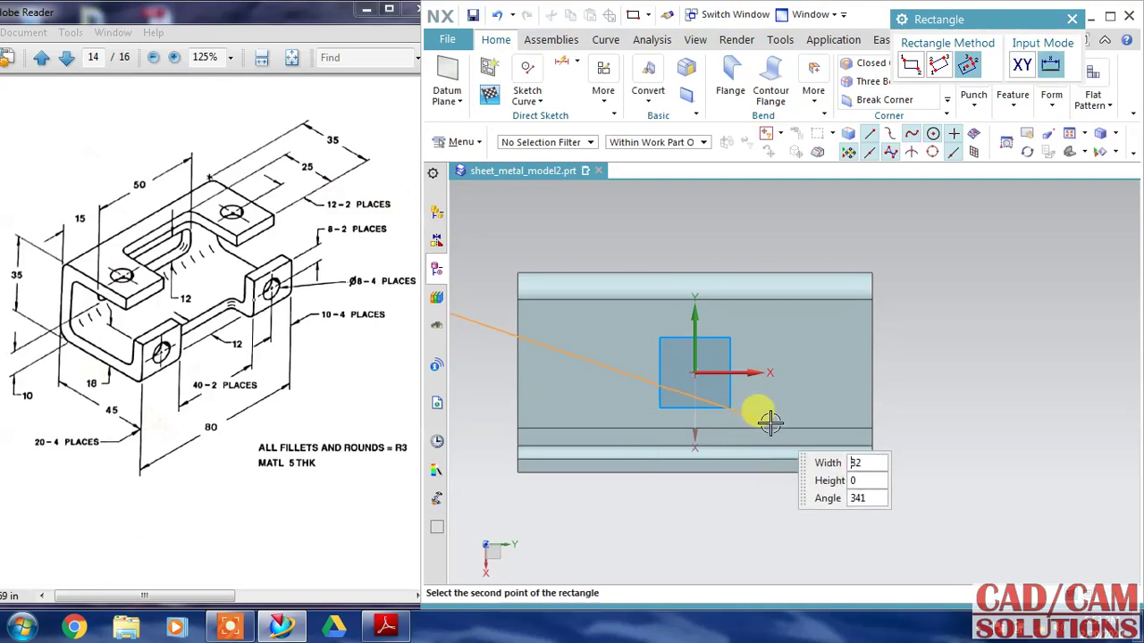
left_click(910, 65)
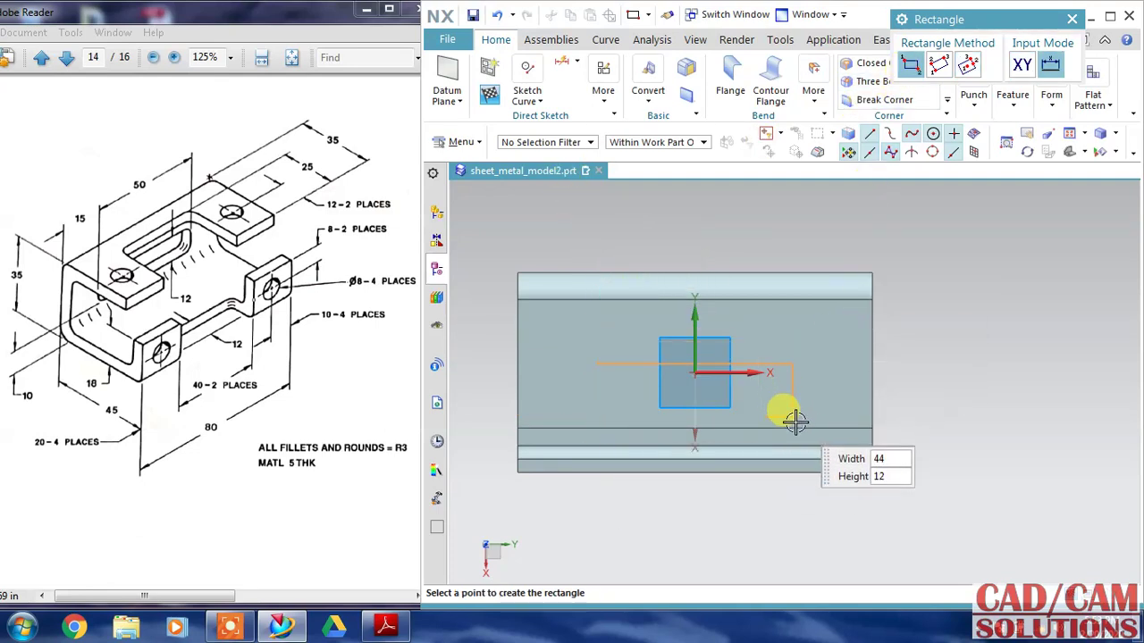
type("45.2305")
key("Return")
key("Escape")
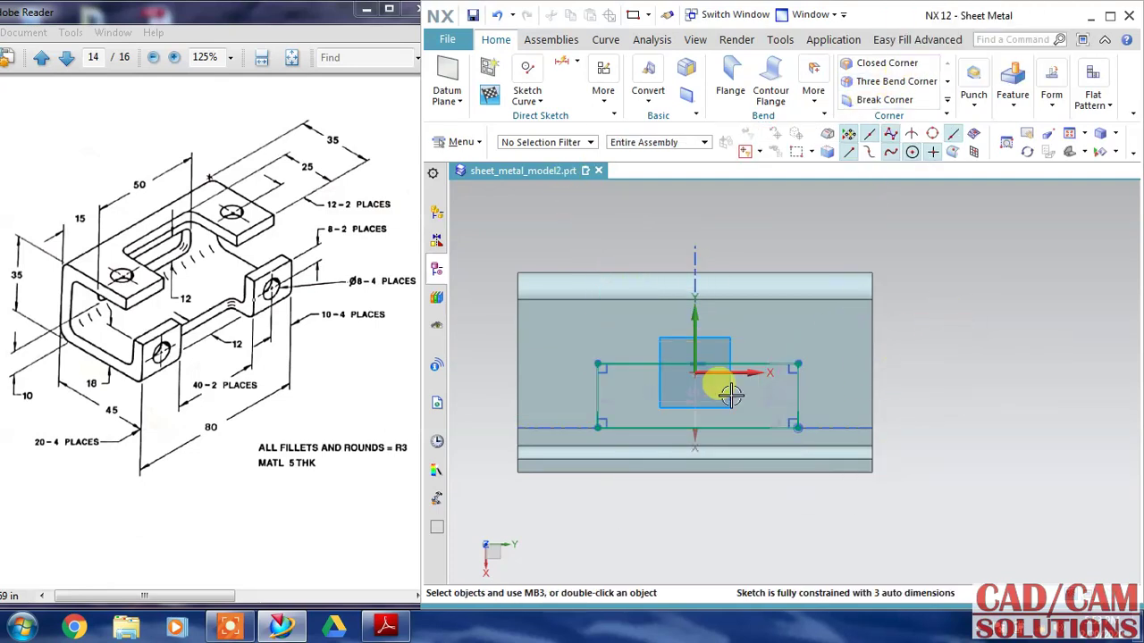
Set the rectangle's width to 40 mm and height to 25 mm.
double_click(722, 399)
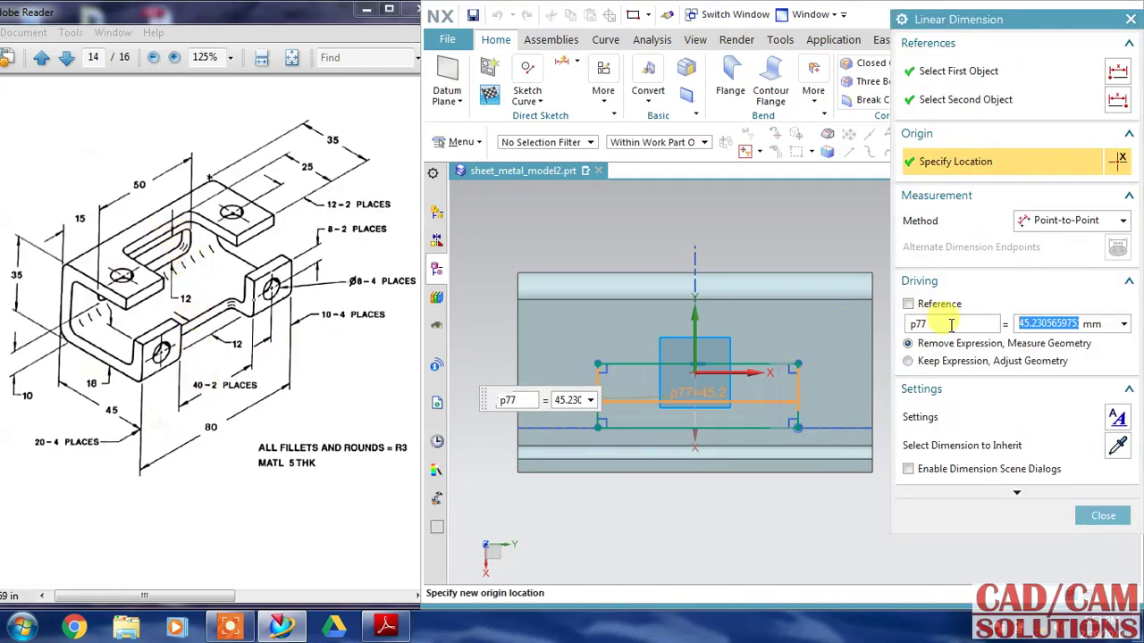
type("40")
key("Return")
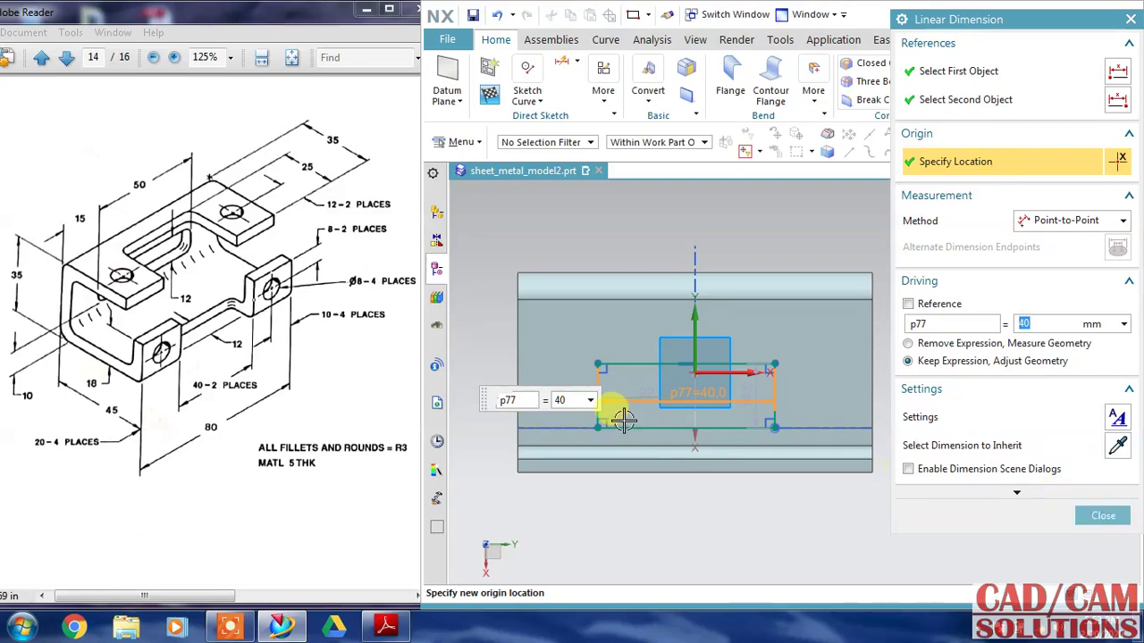
left_click(746, 383)
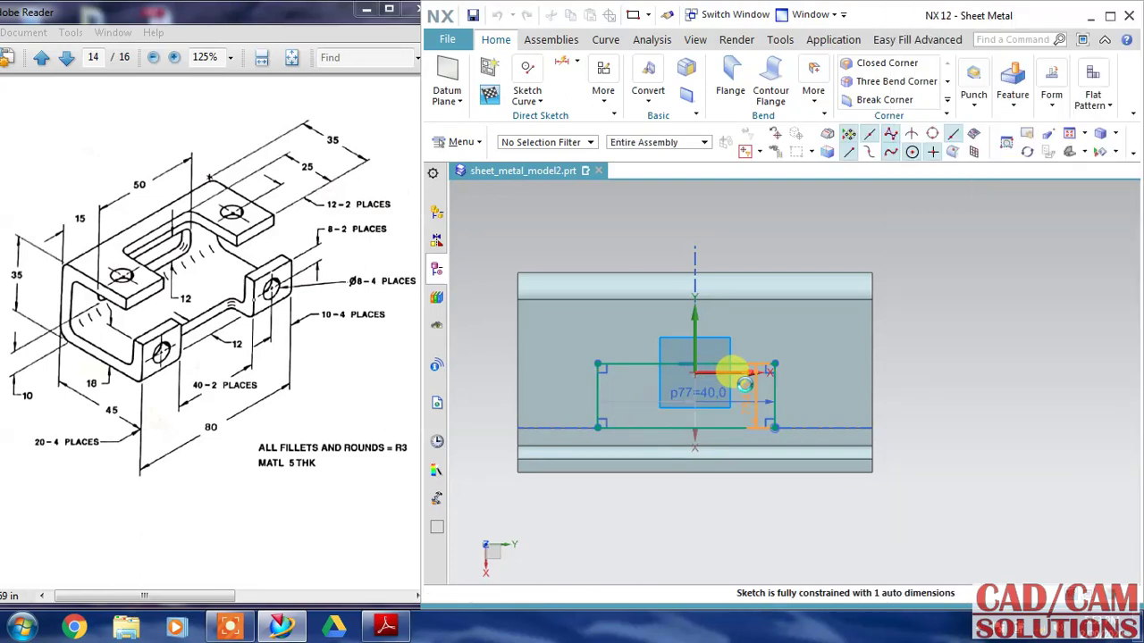
double_click(743, 379)
type("25")
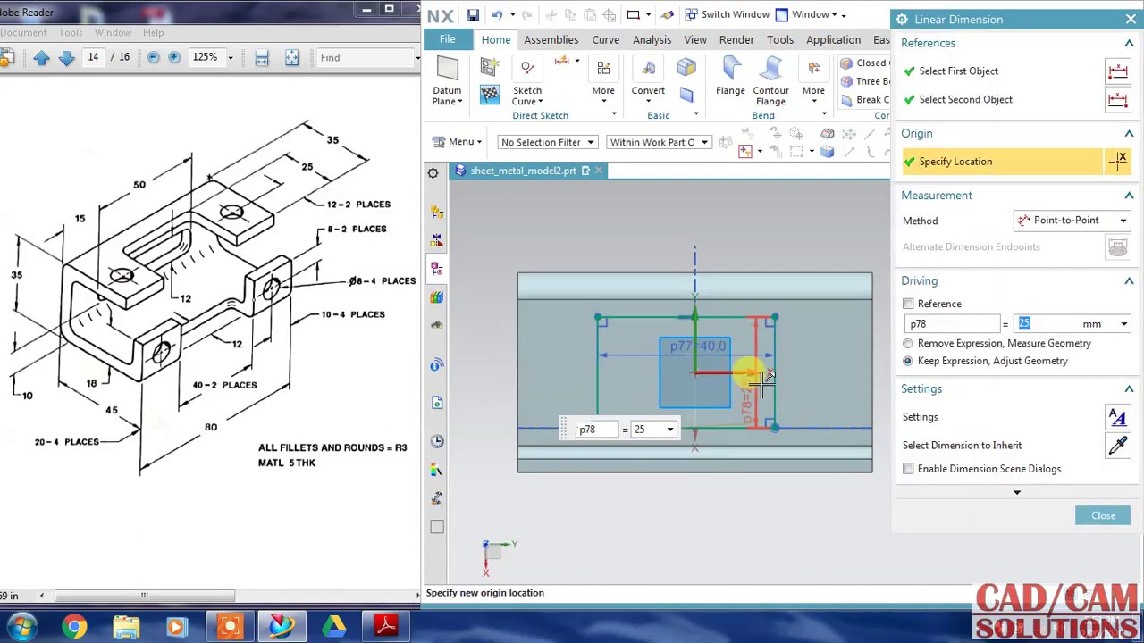
left_click(1100, 515)
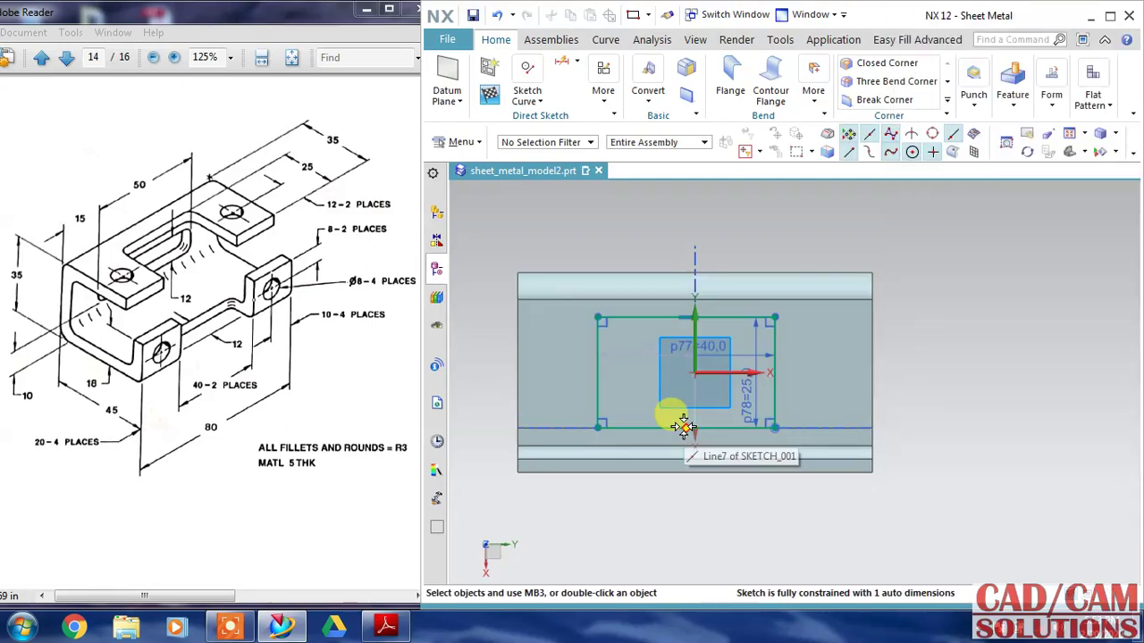
Make the rectangle symmetric about the vertical axis and finish the sketch.
left_click(695, 333)
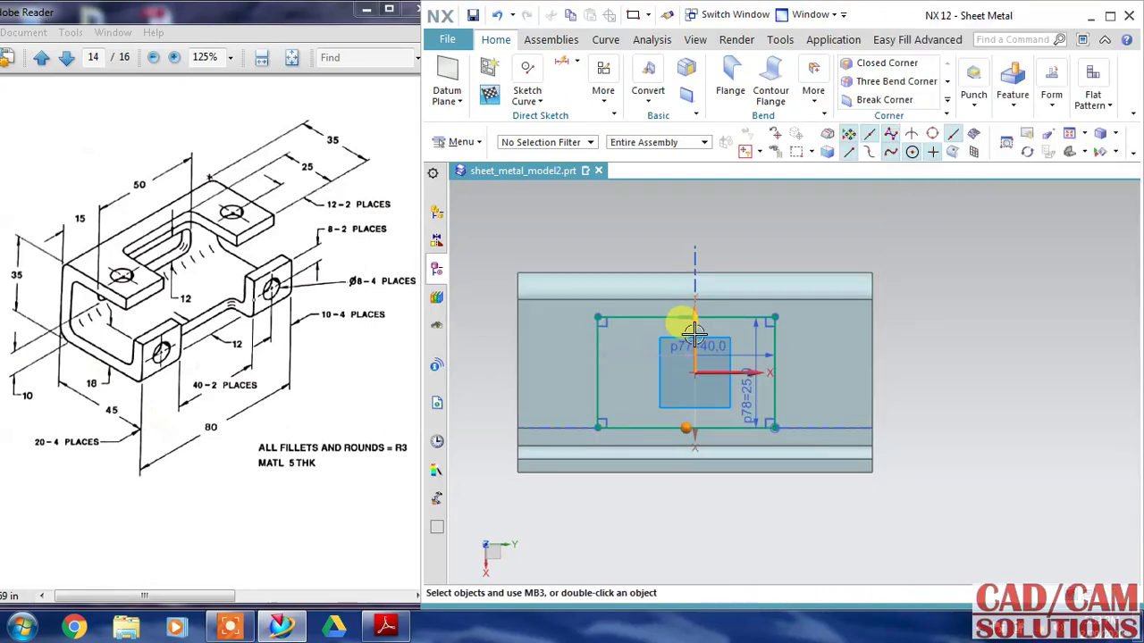
left_click(694, 322)
left_click(743, 306)
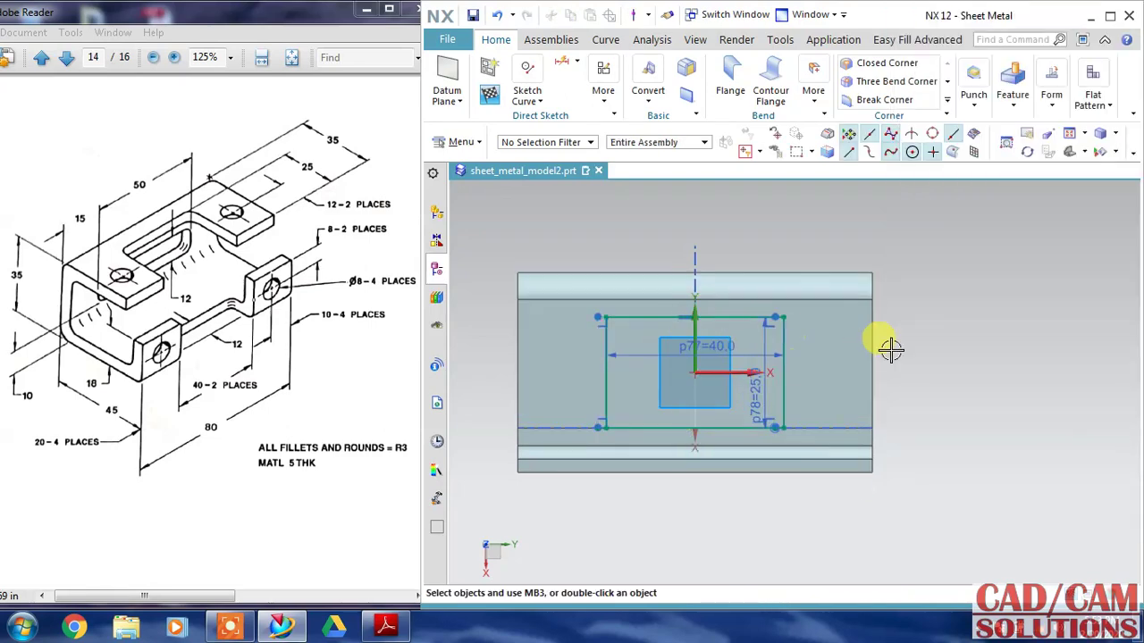
left_click(489, 93)
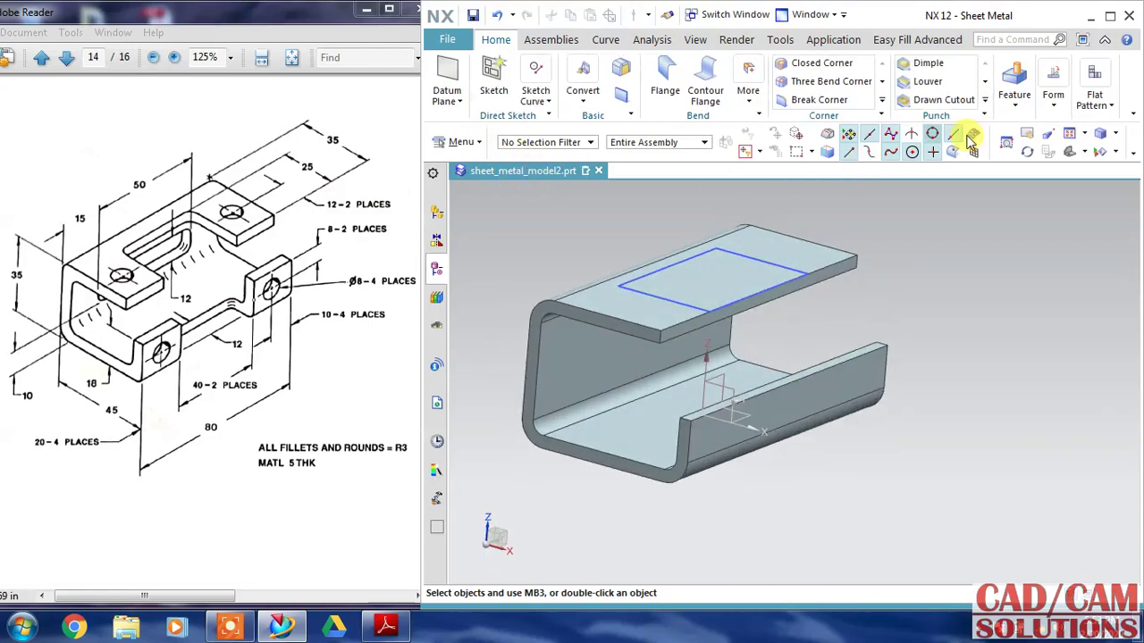
Cut the 40 × 25 rectangle through the top flange as a Normal Cutout, then save.
double_click(1031, 21)
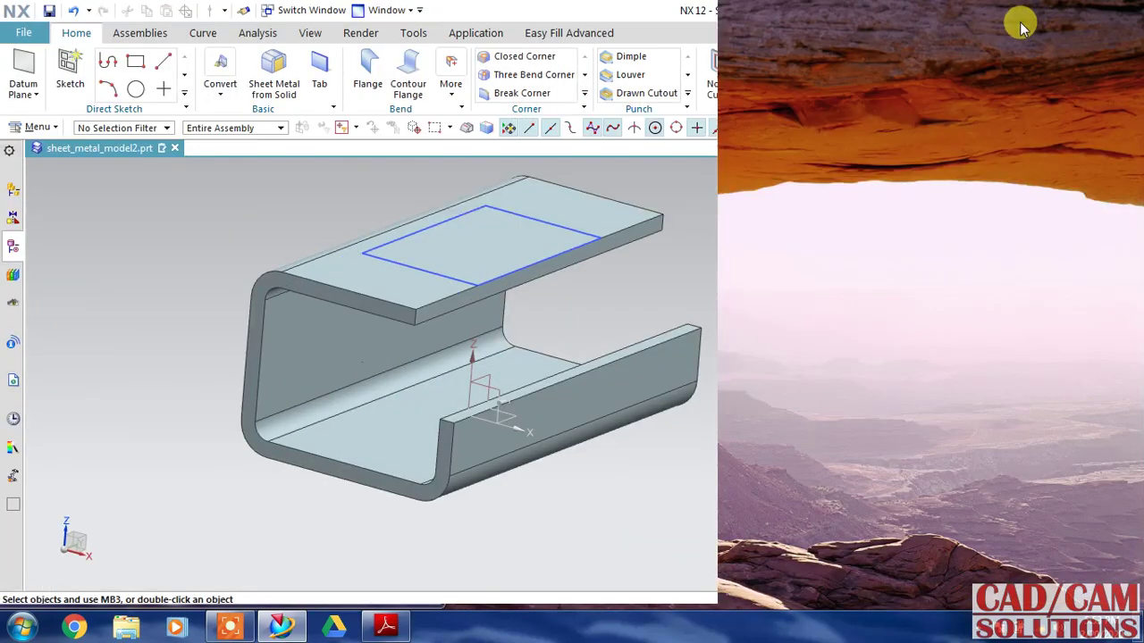
left_click(710, 78)
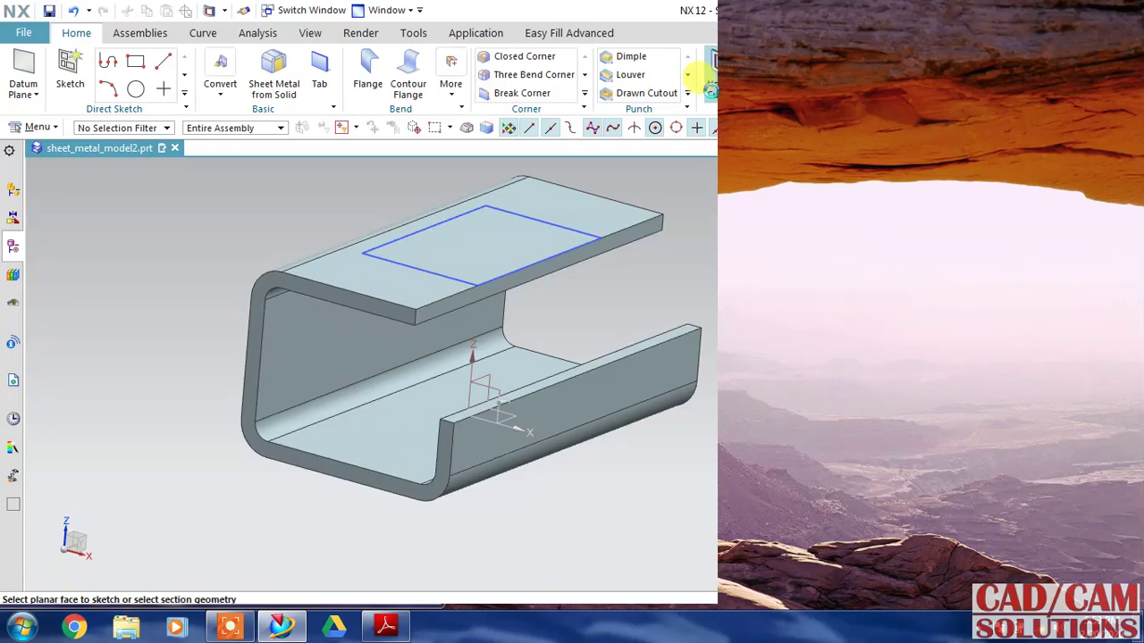
left_click(529, 227)
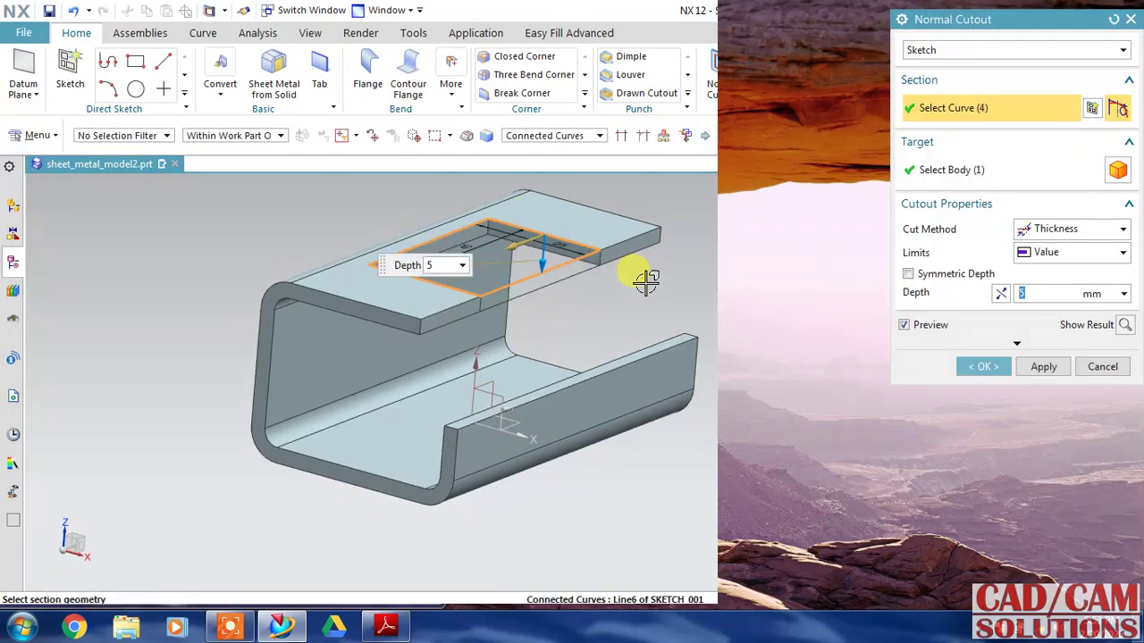
middle_click(934, 356)
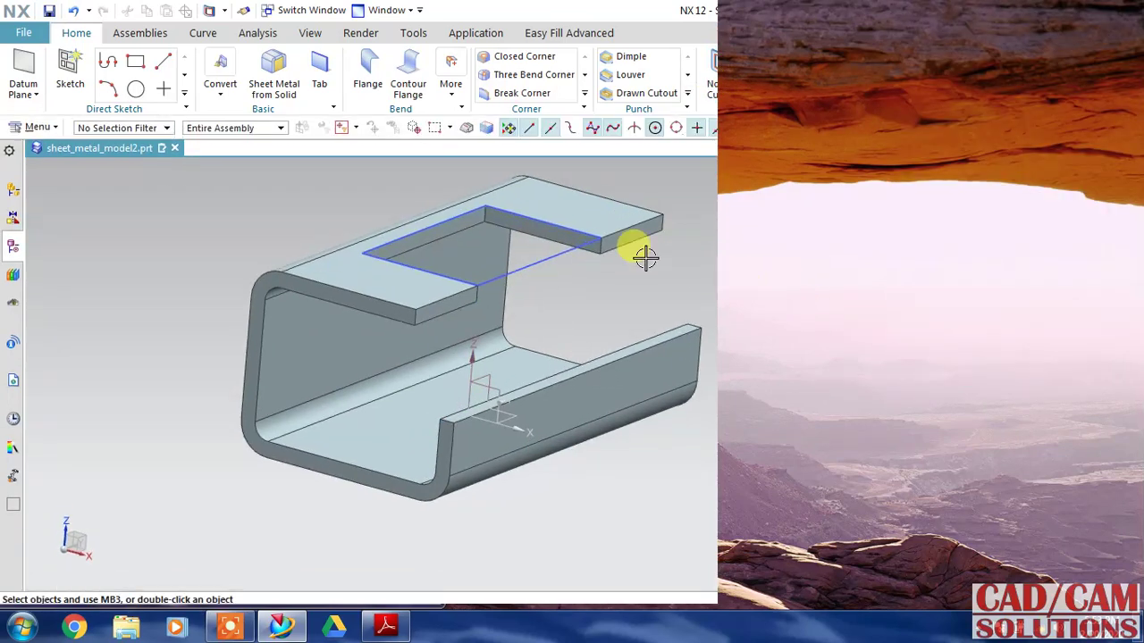
left_click(49, 11)
left_click(449, 250)
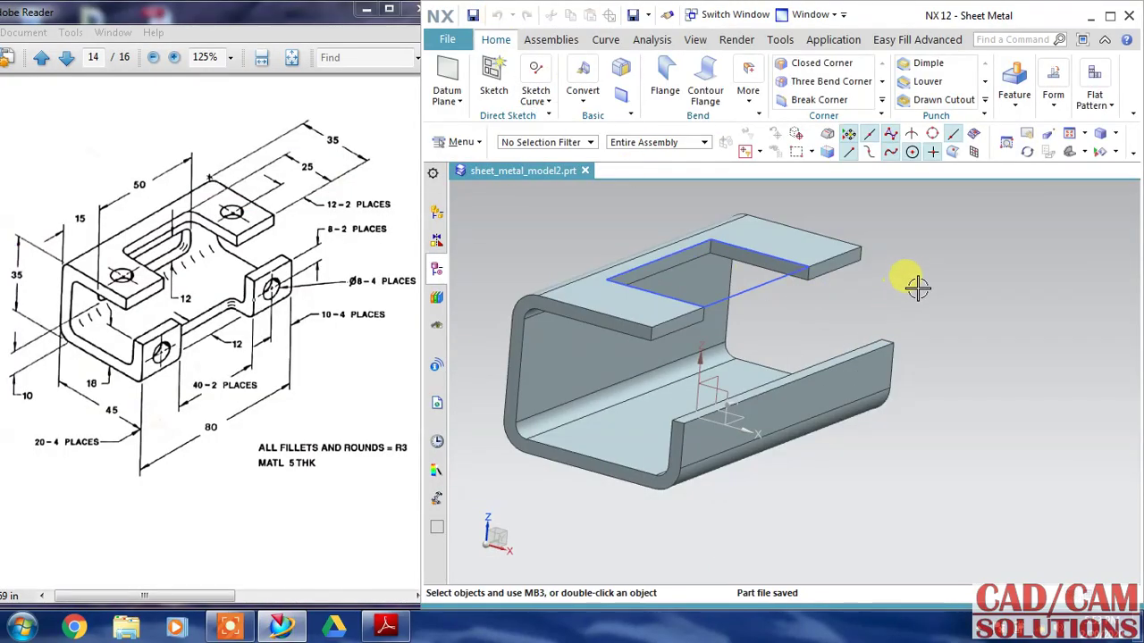
middle_click_drag(947, 281, 937, 289)
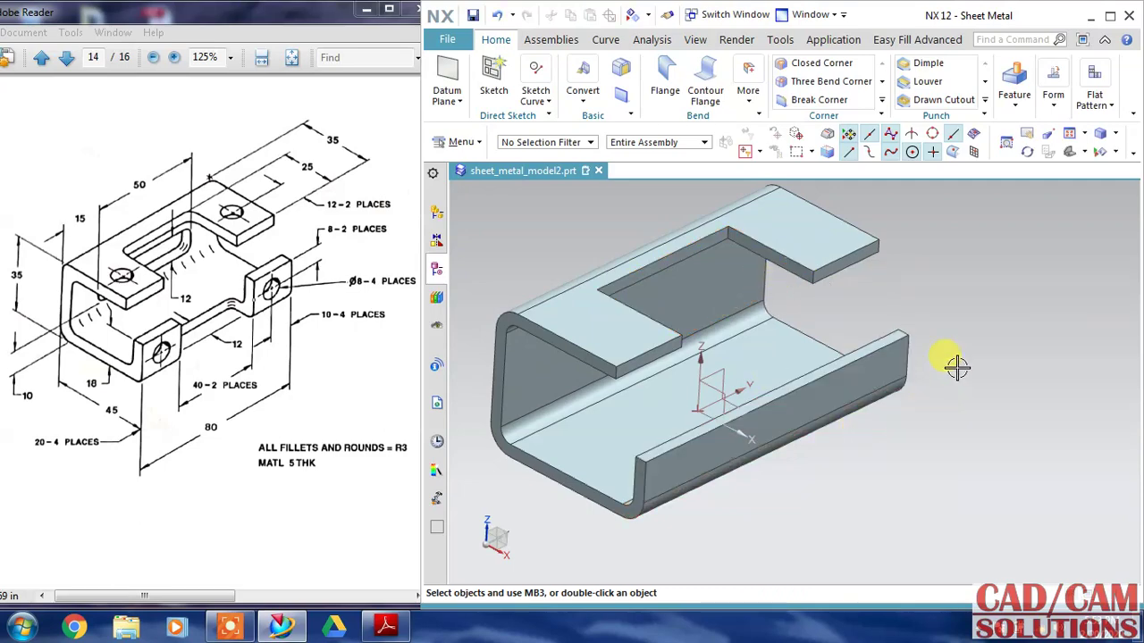
middle_click_drag(895, 457, 867, 436)
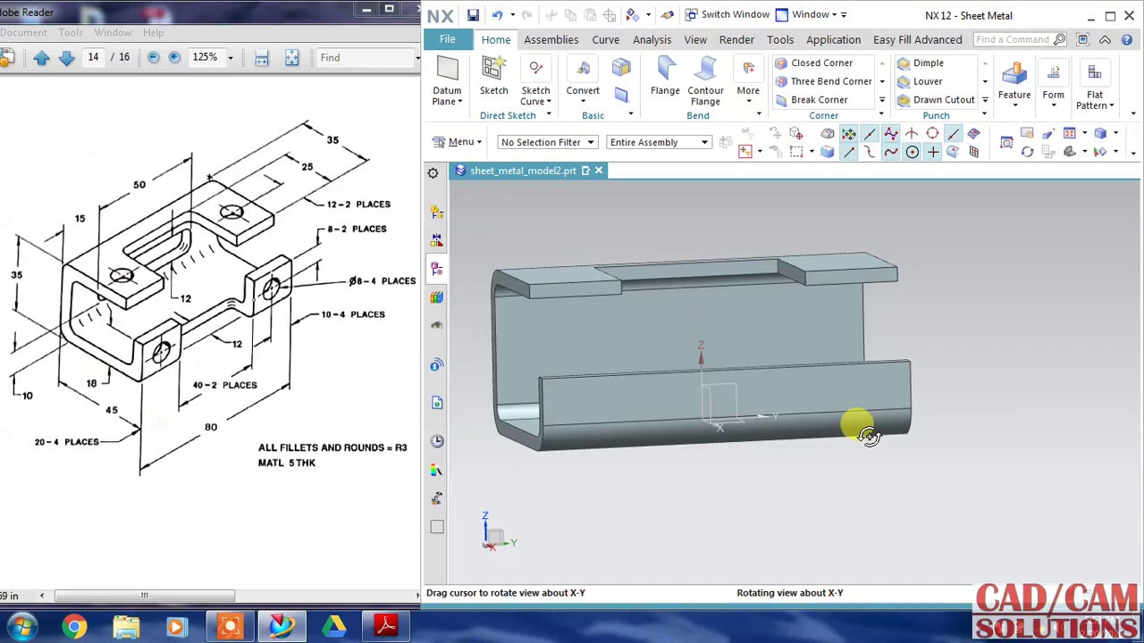
mouse_move(867, 436)
middle_mouse_down()
mouse_move(877, 500)
mouse_move(875, 475)
mouse_move(881, 486)
middle_mouse_up()
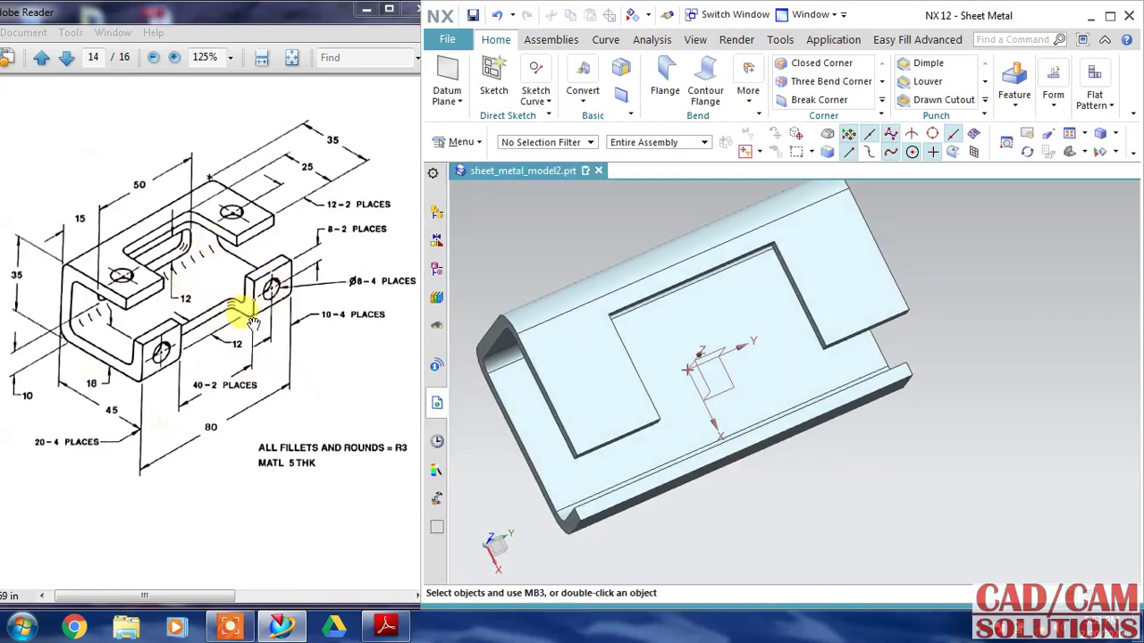
mouse_move(809, 485)
middle_mouse_down()
mouse_move(792, 439)
mouse_move(760, 409)
middle_mouse_up()
Start a sketch on the lip flange face and draw a rectangle cornered on its edge.
left_click(717, 433)
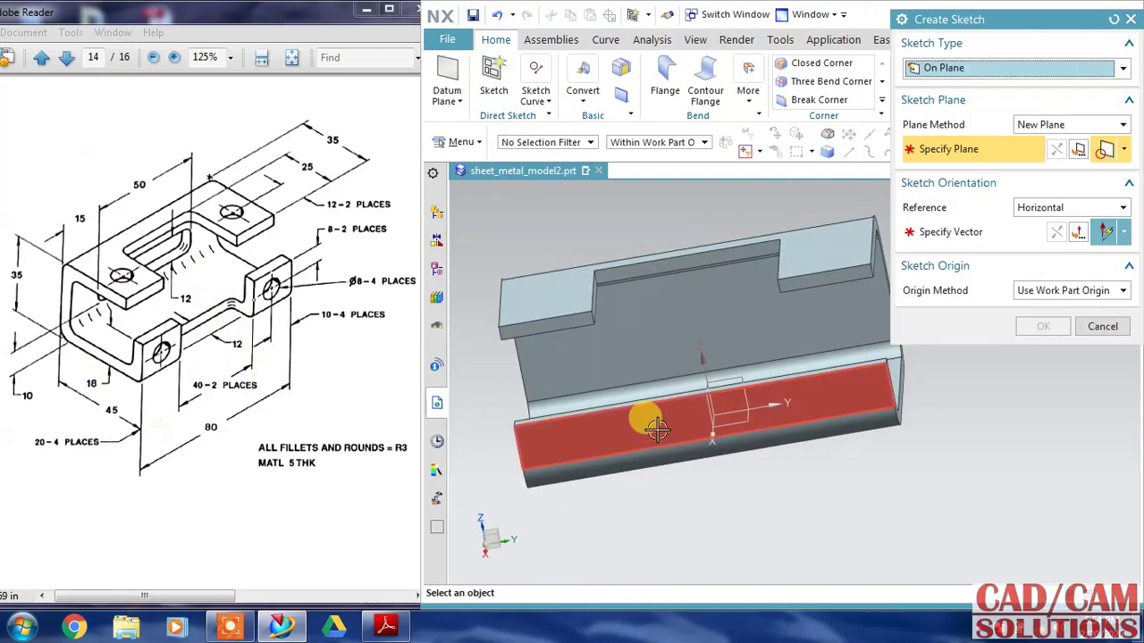
left_click(843, 374)
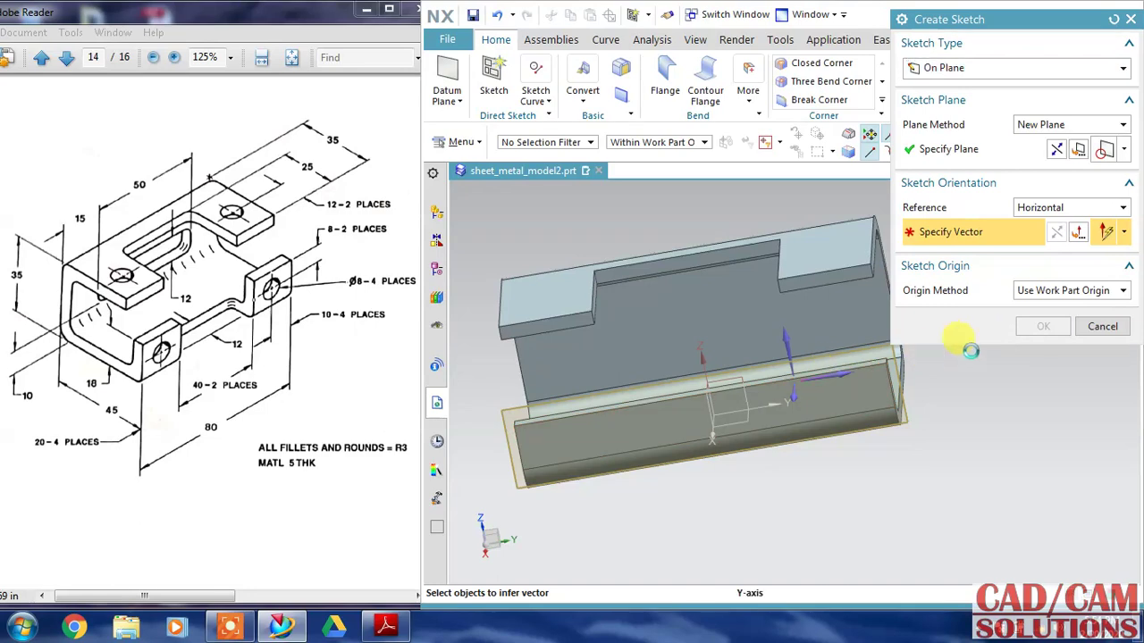
left_click(1041, 326)
middle_click_drag(896, 453, 843, 481, "shift")
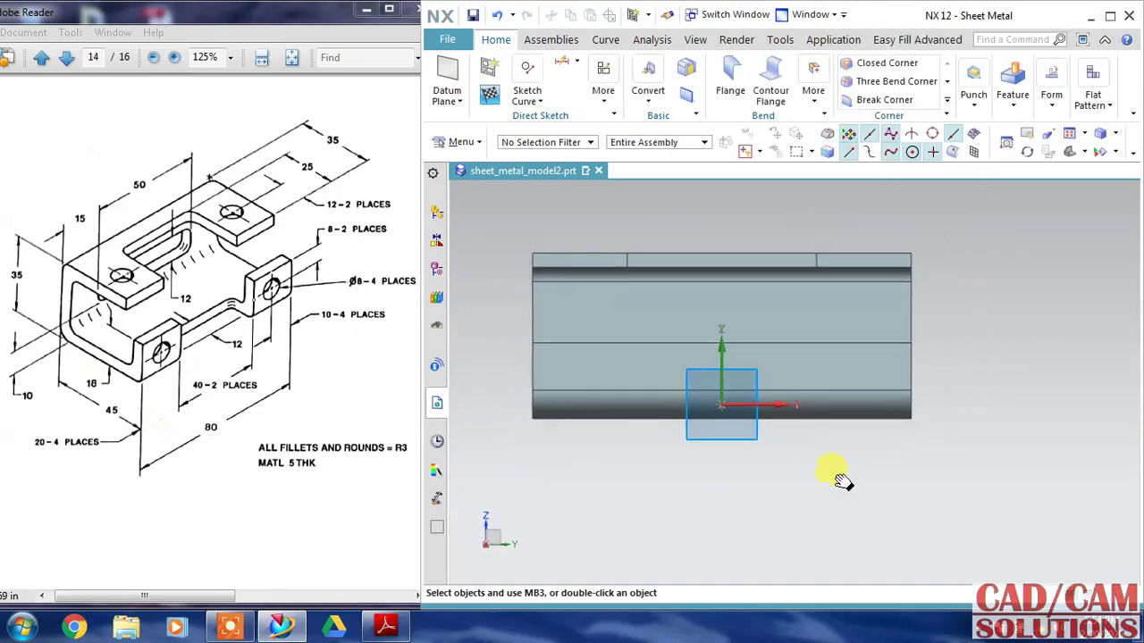
left_click(527, 89)
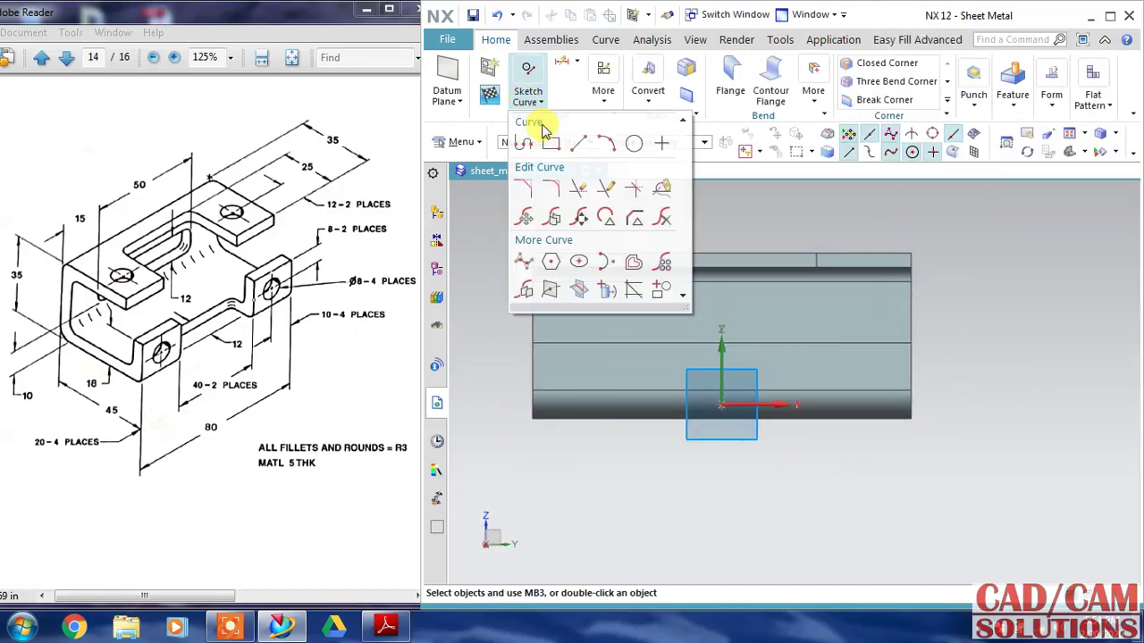
left_click(551, 145)
left_click(638, 342)
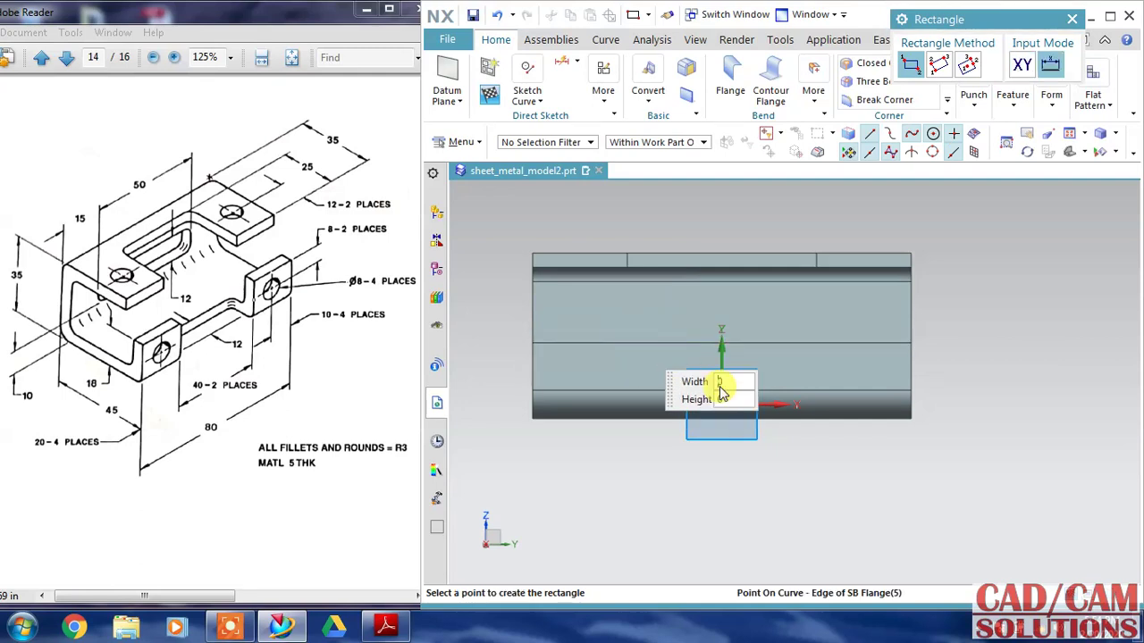
left_click(818, 418)
key("Escape")
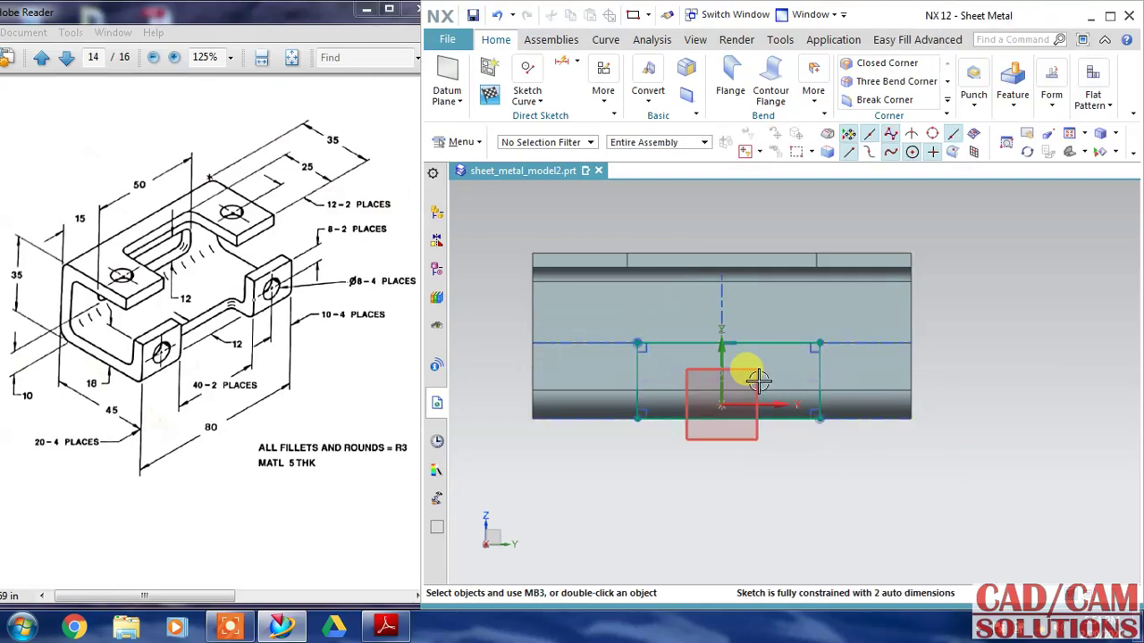
Set the rectangle width to 40 mm, centre it on the vertical axis, and finish.
double_click(759, 375)
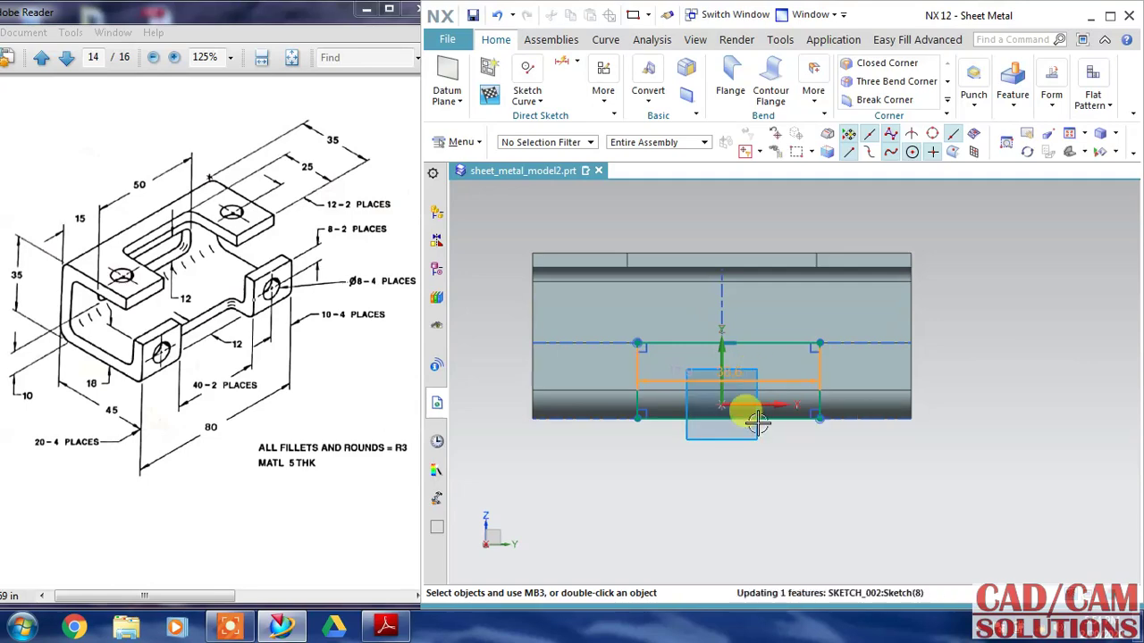
left_click(719, 451)
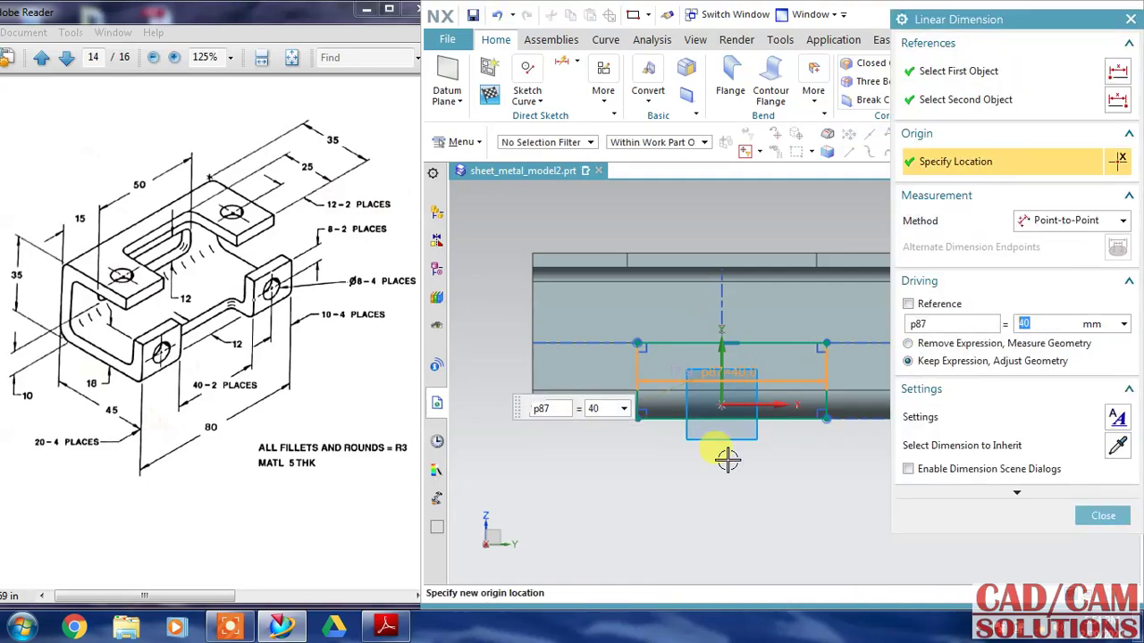
middle_click(730, 487)
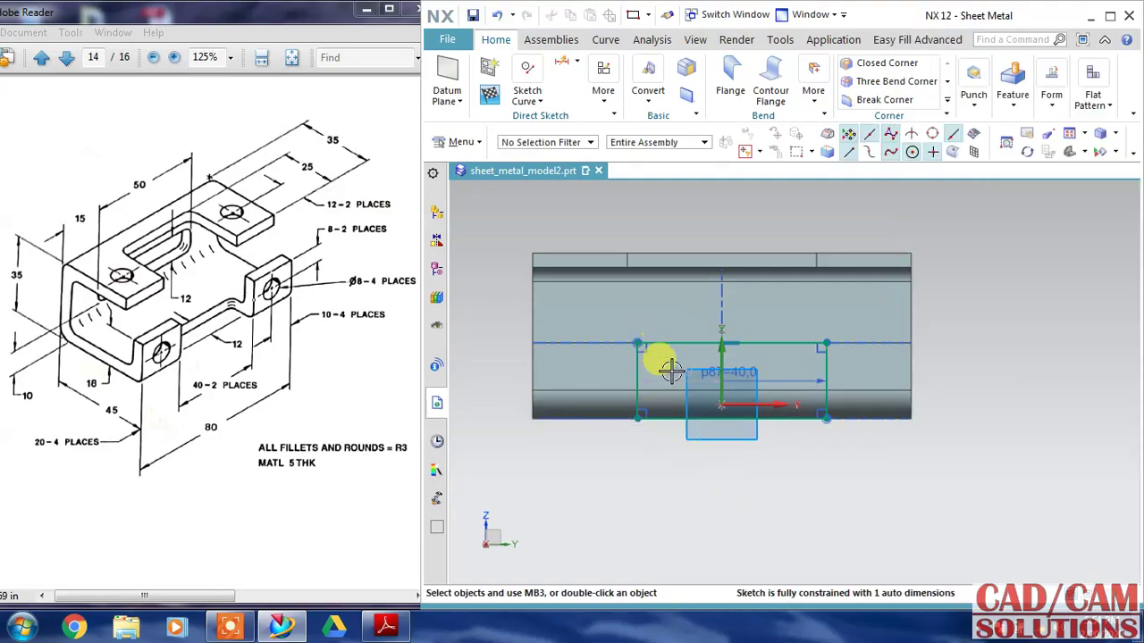
left_click(732, 343)
left_click(726, 353)
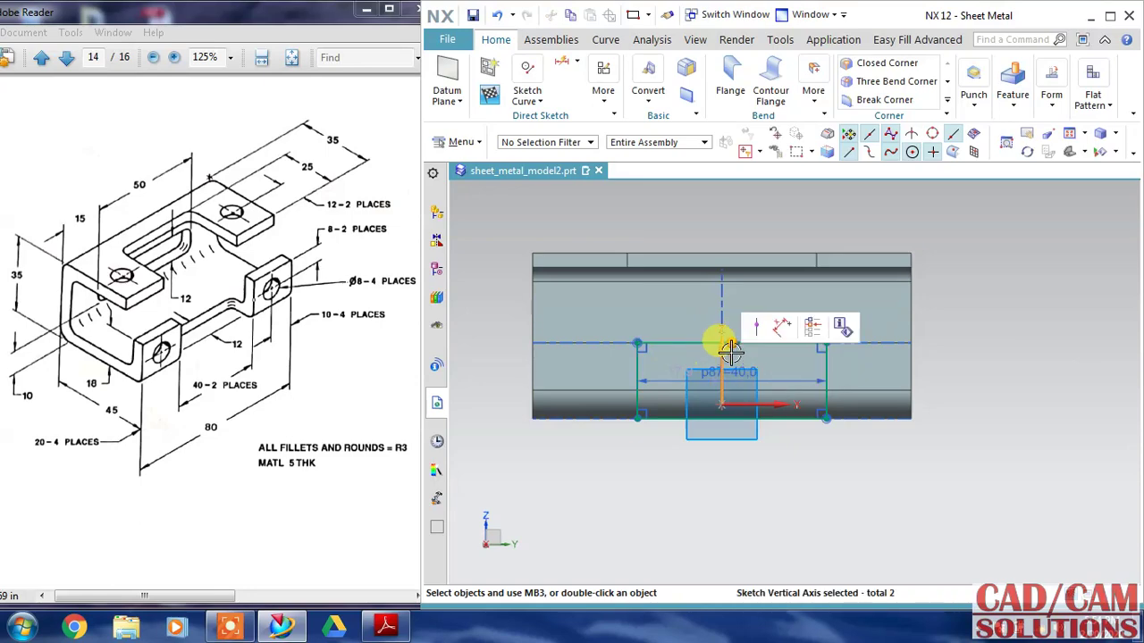
left_click(759, 329)
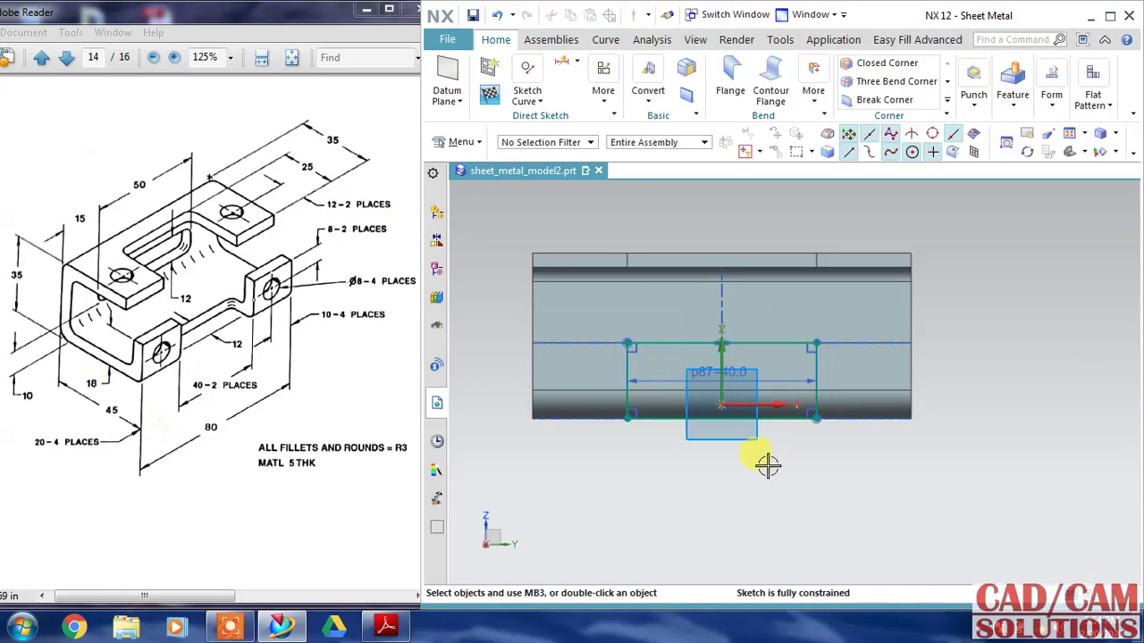
left_click(490, 93)
Cut the flange rectangle sketch as a 12 mm deep Normal Cutout notch.
middle_click_drag(882, 407, 919, 396)
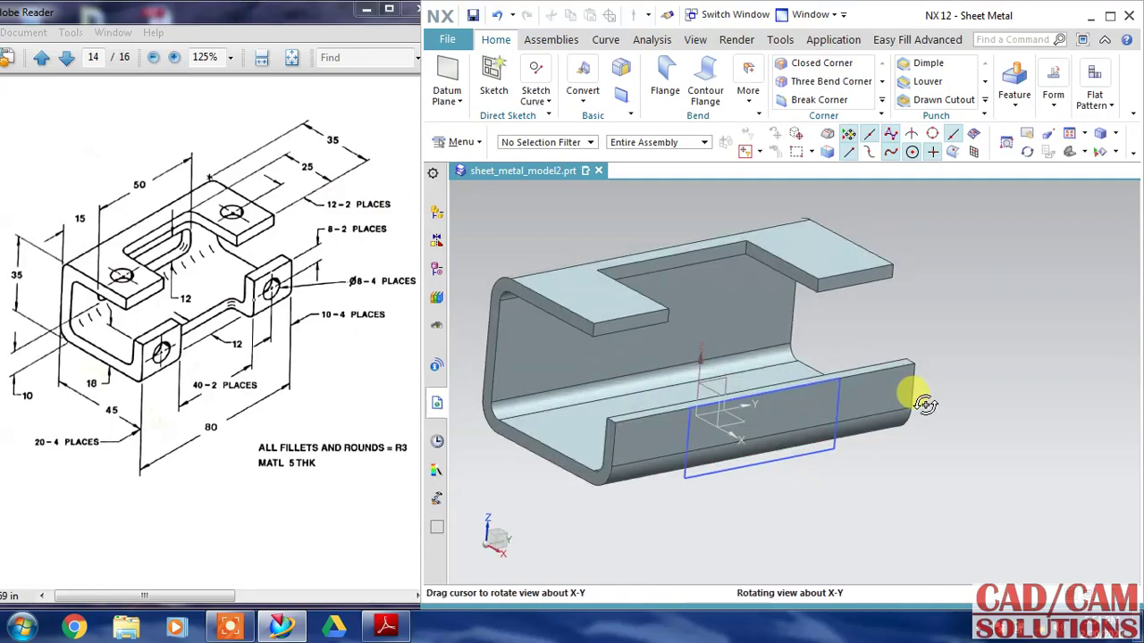
left_click(1015, 89)
left_click(1030, 143)
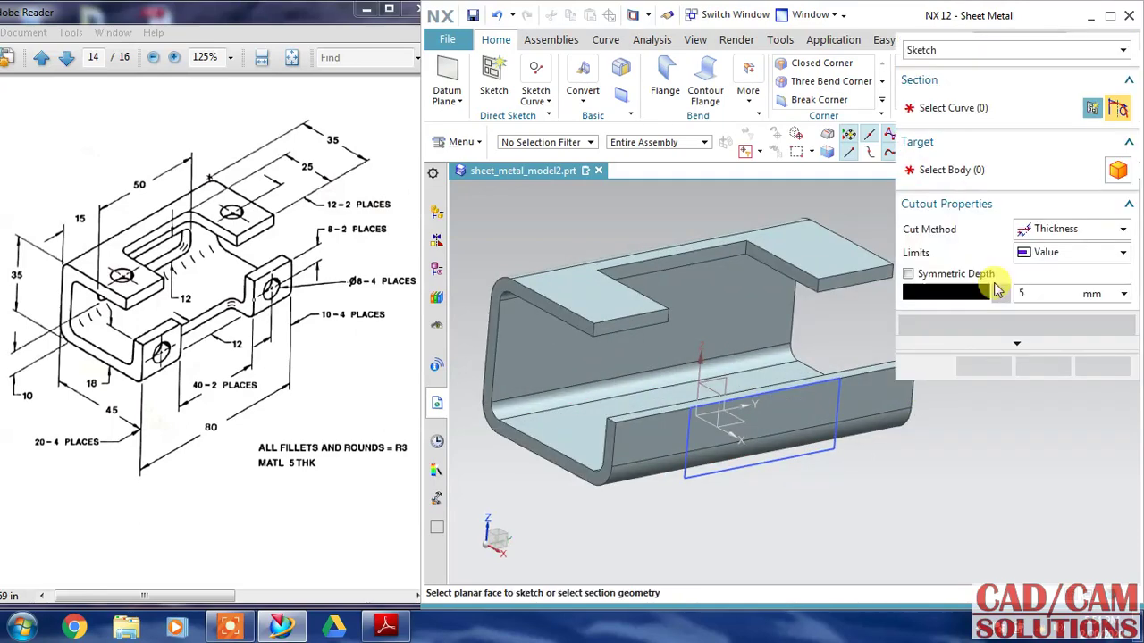
left_click(832, 444)
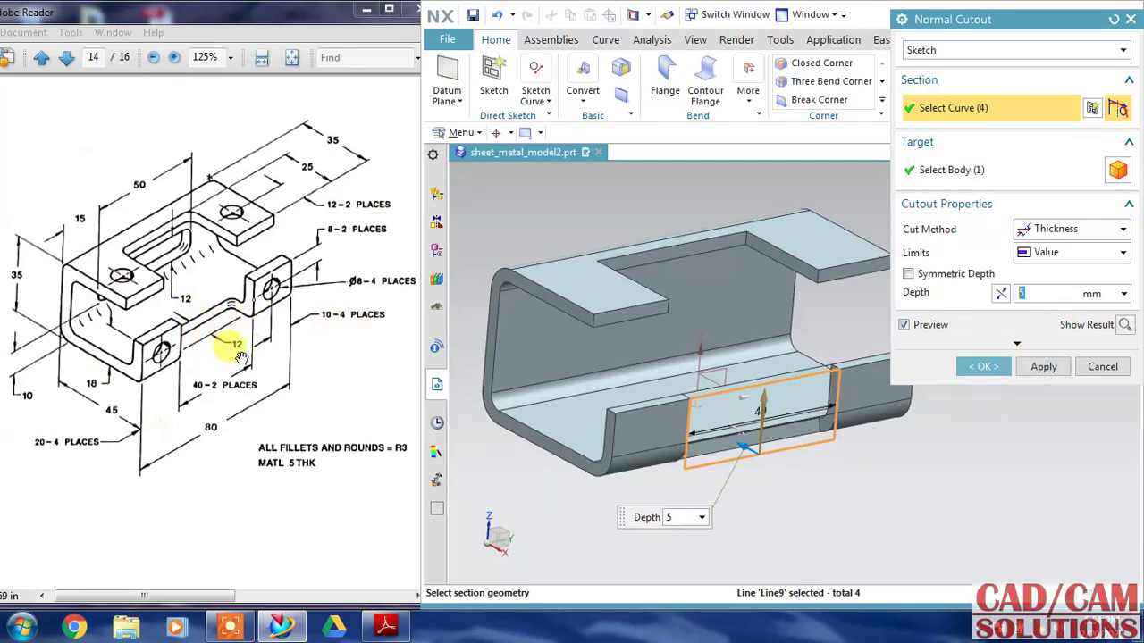
type("12")
key("Return")
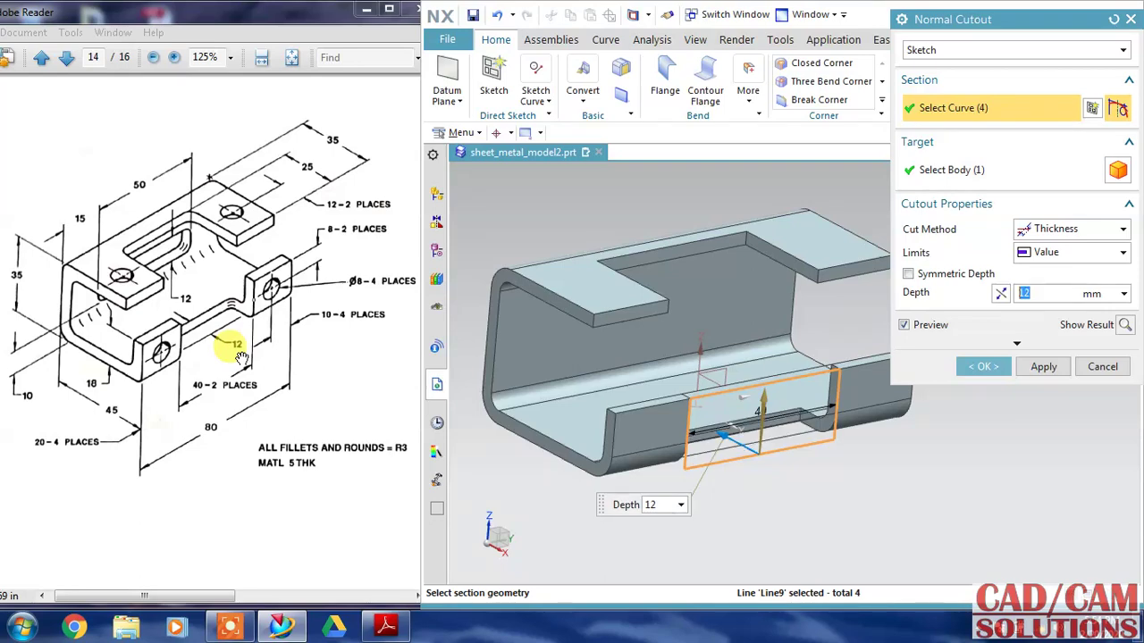
left_click(983, 366)
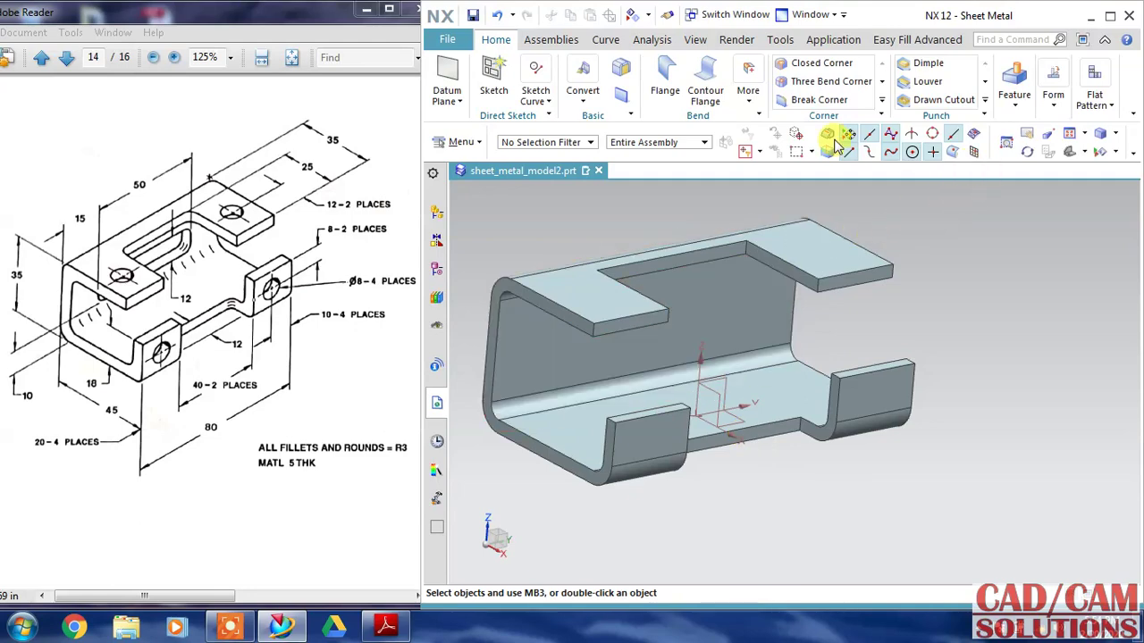
Place a new sketch on the back wall face with a horizontal reference direction.
left_click(493, 78)
left_click(676, 302)
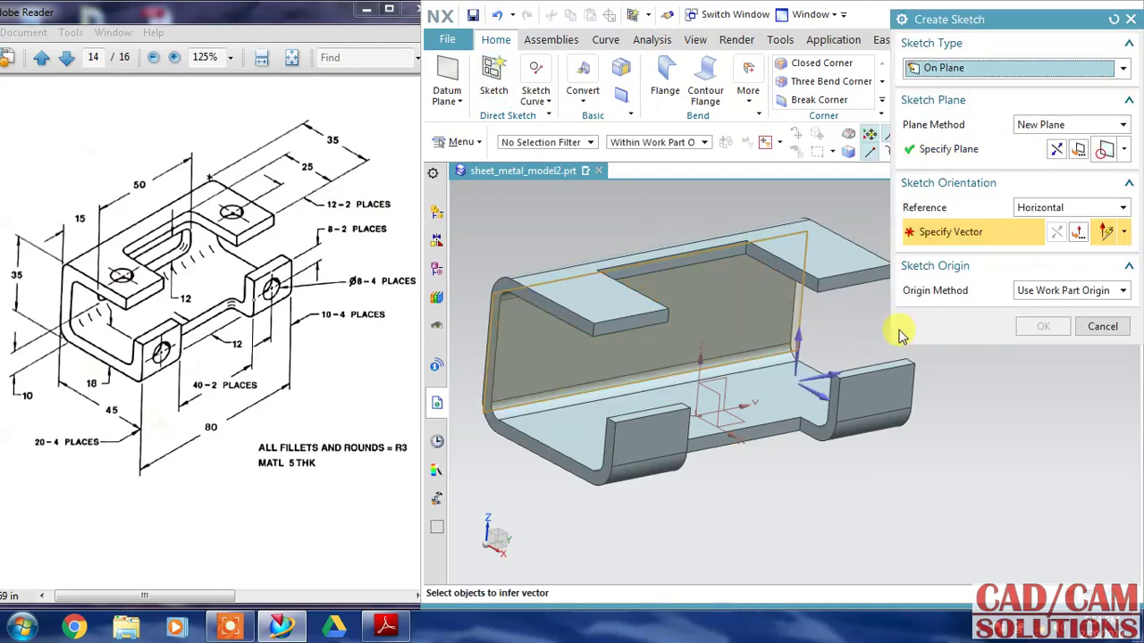
left_click(898, 360)
left_click(1043, 326)
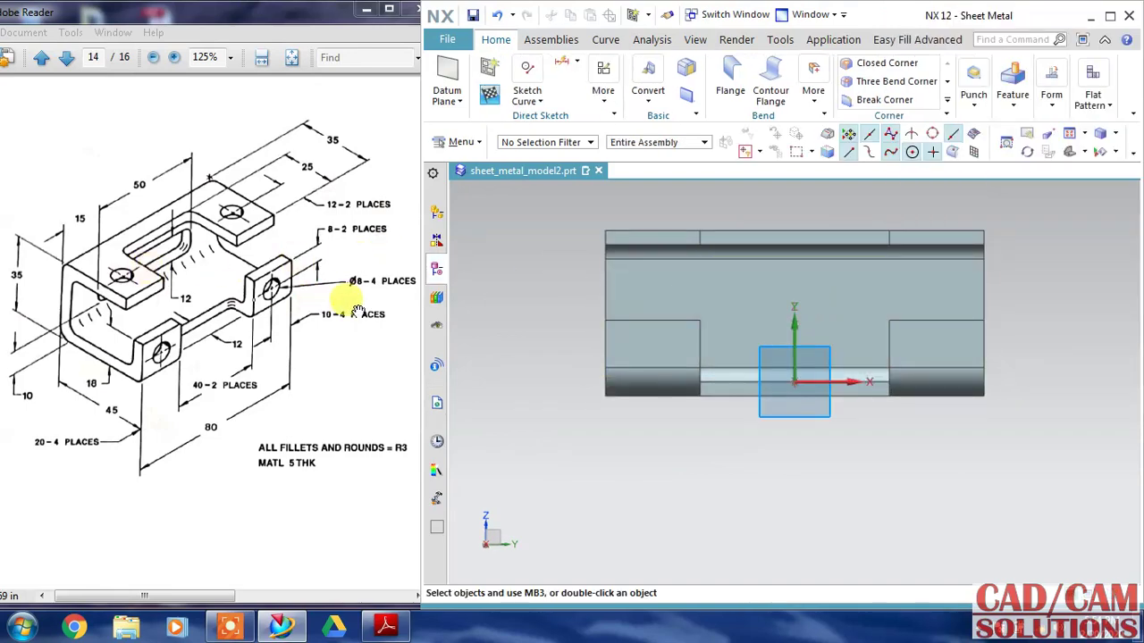
left_click(436, 268)
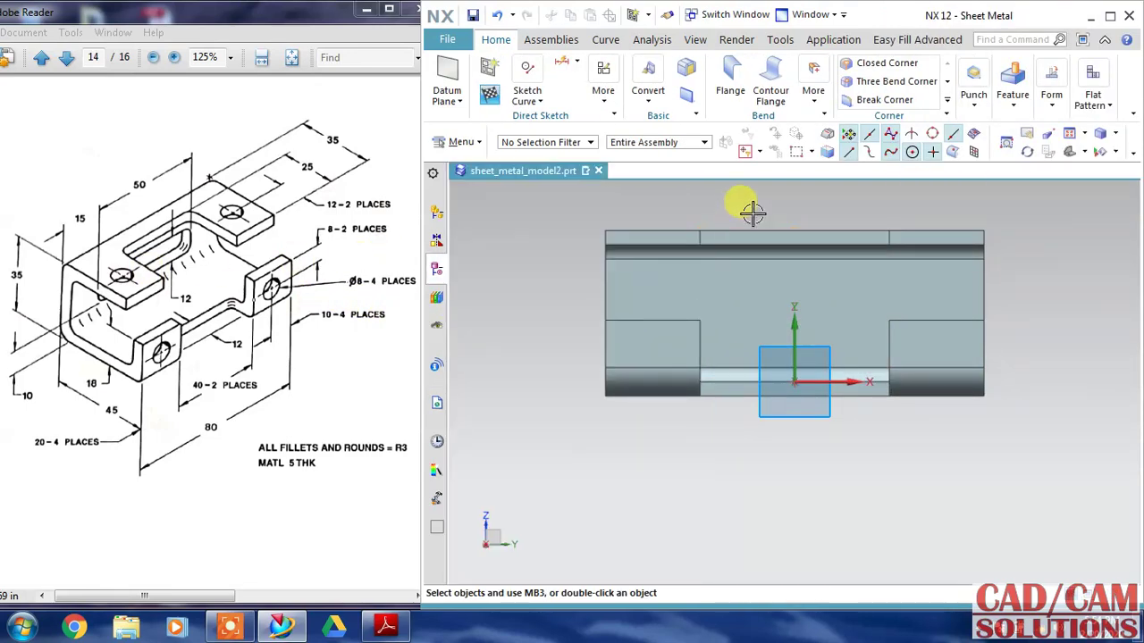
middle_click_drag(753, 212, 755, 238, "shift")
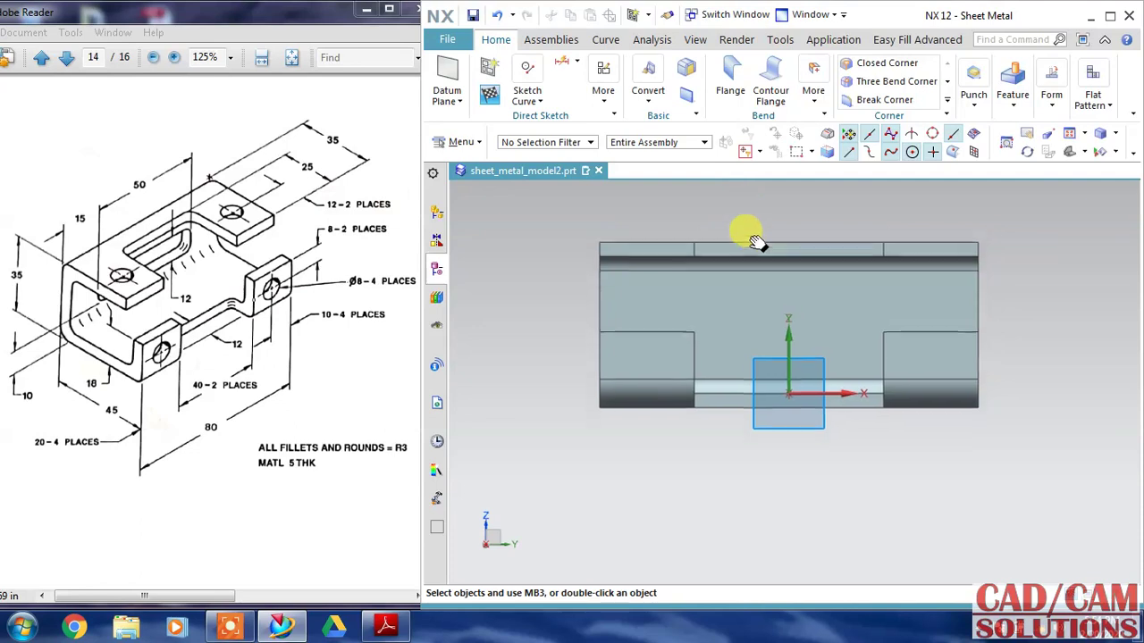
left_click(536, 103)
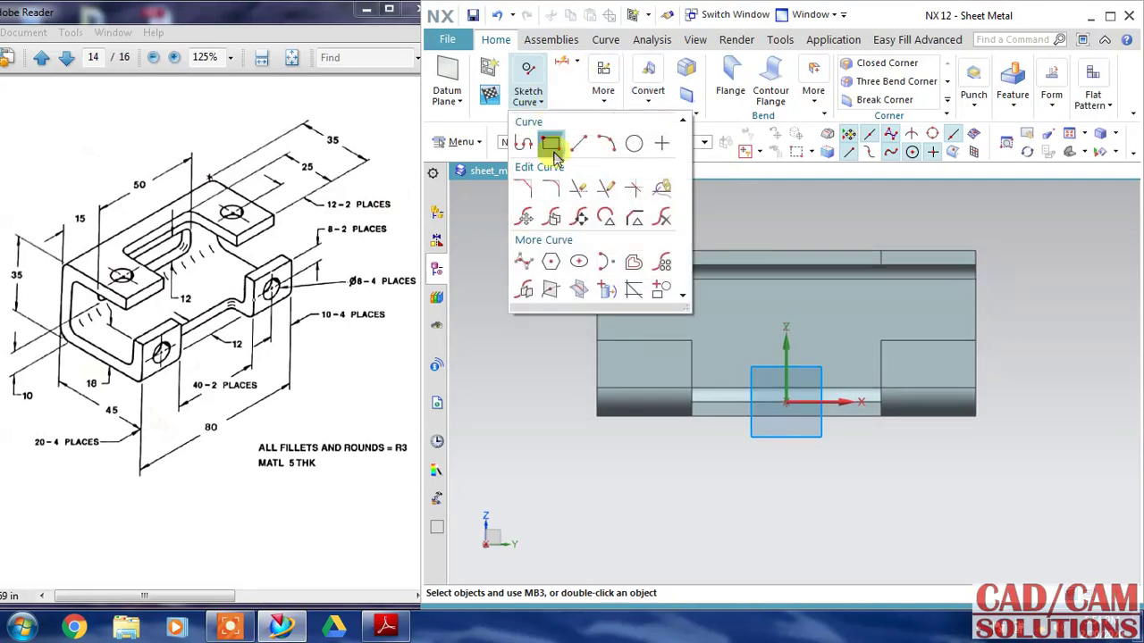
Draw a centre-point rectangle on the back-wall sketch.
left_click(542, 146)
left_click(965, 72)
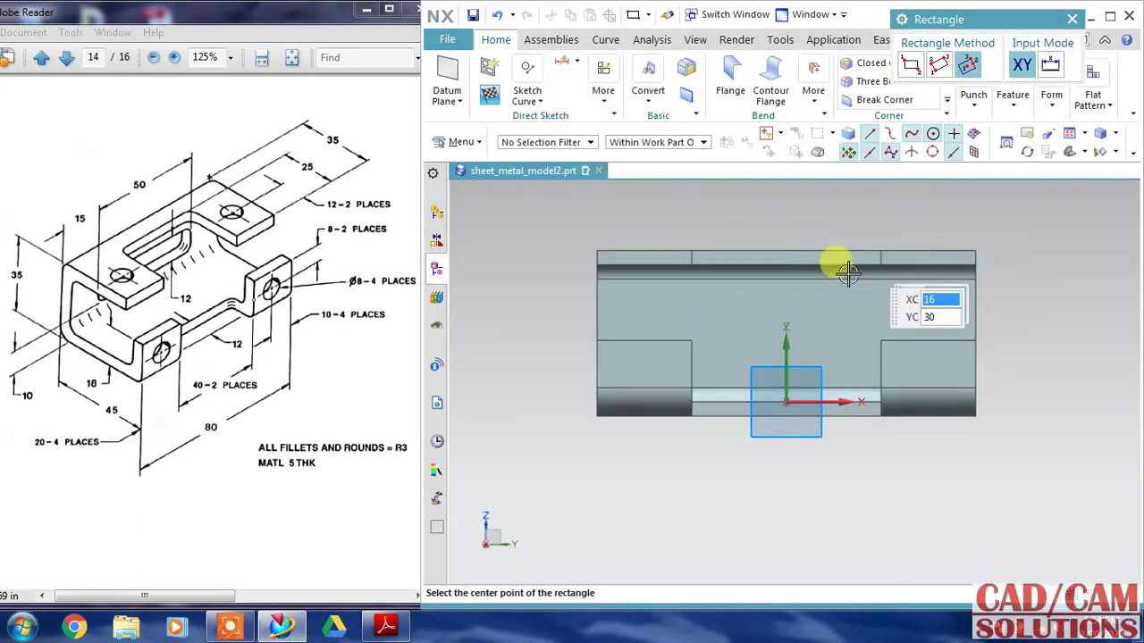
key("Return")
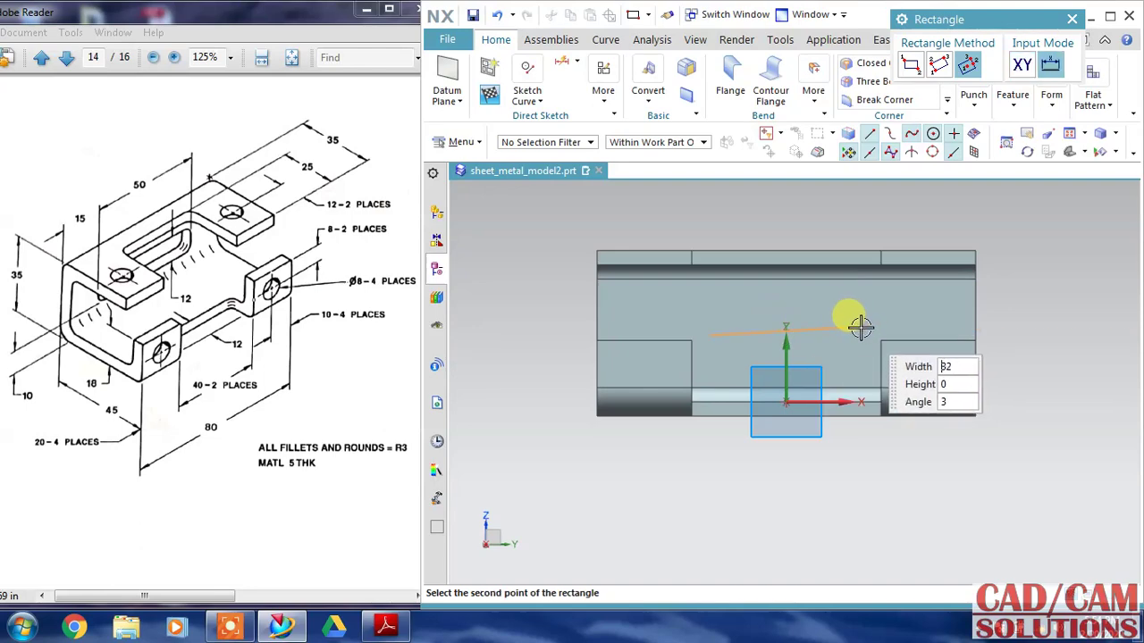
left_click(860, 306)
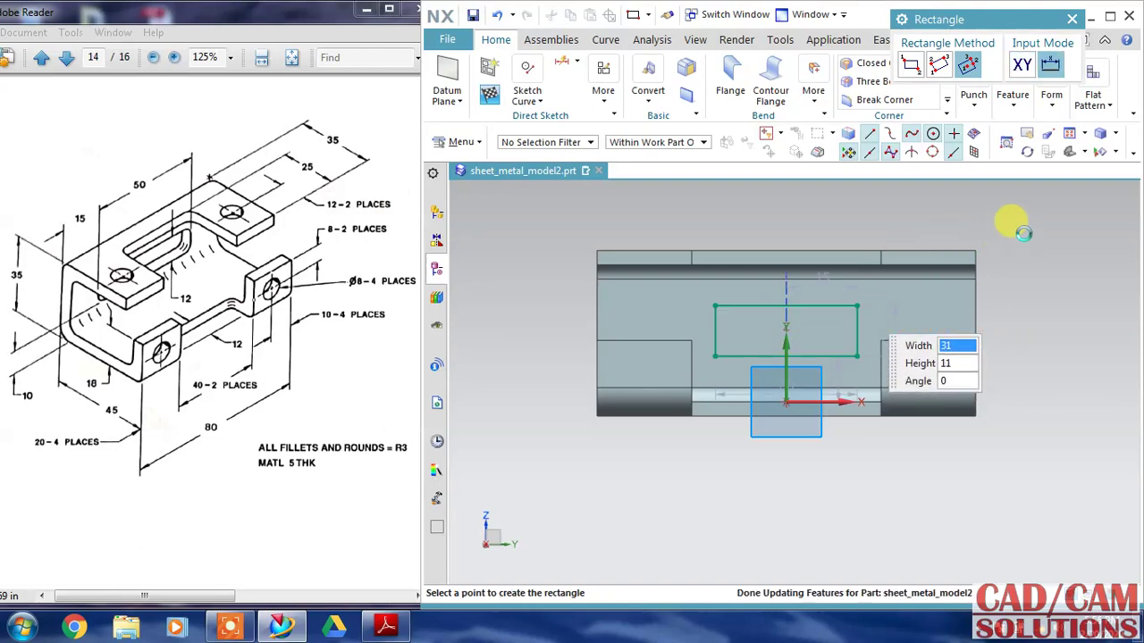
middle_click(1023, 225)
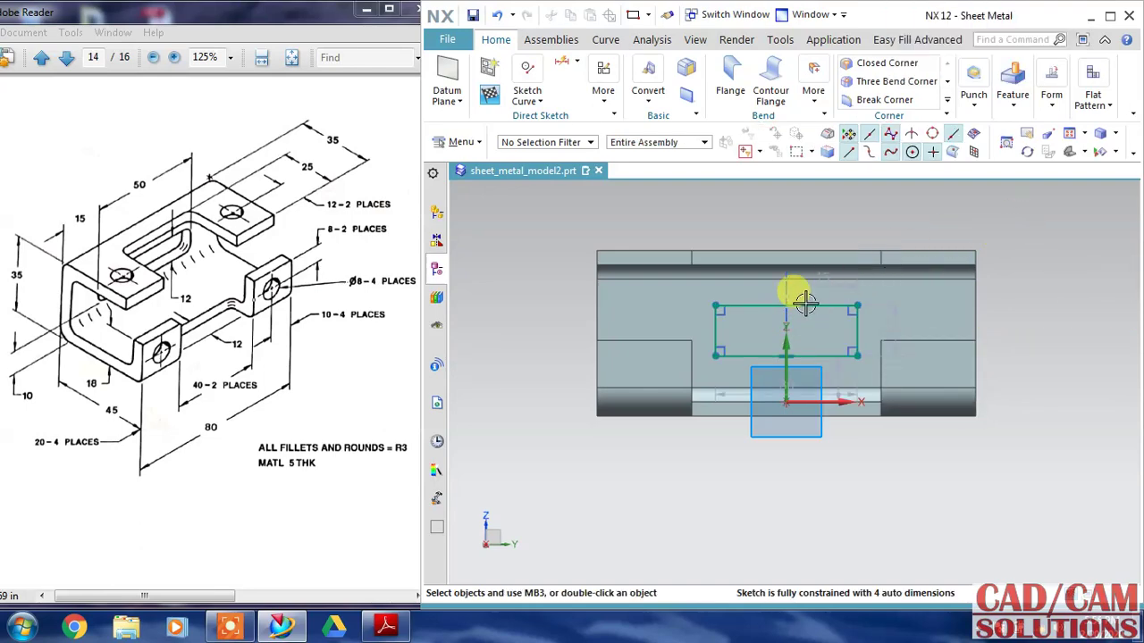
Size the rectangle to 50 × 12 mm and centre its midpoint on the vertical axis.
double_click(796, 382)
type("50")
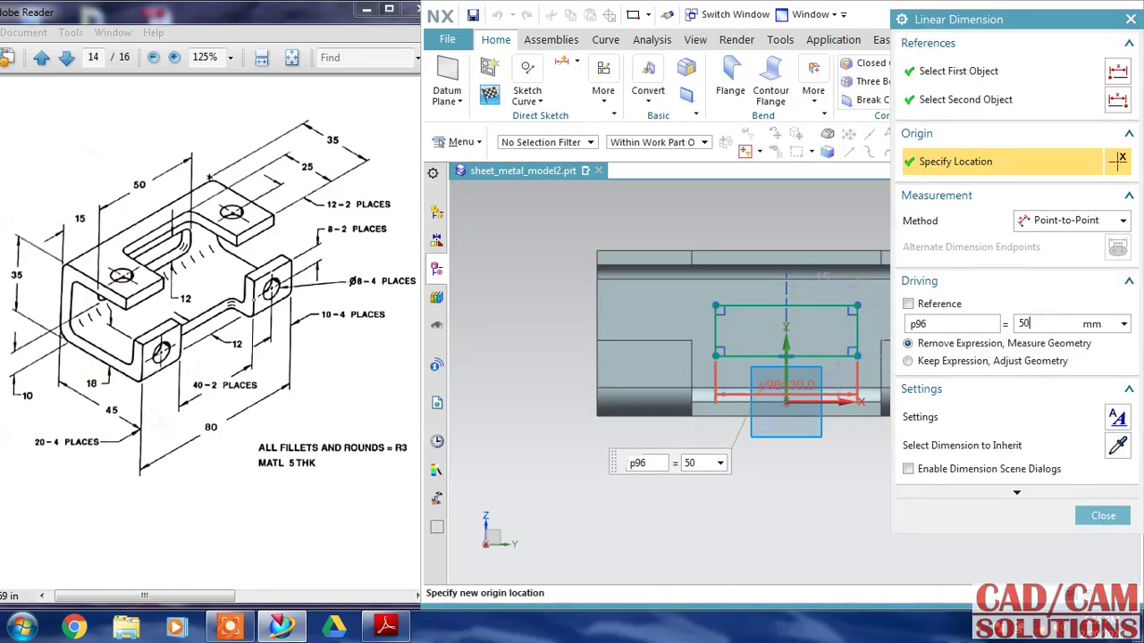
left_click(792, 378)
left_click(1103, 515)
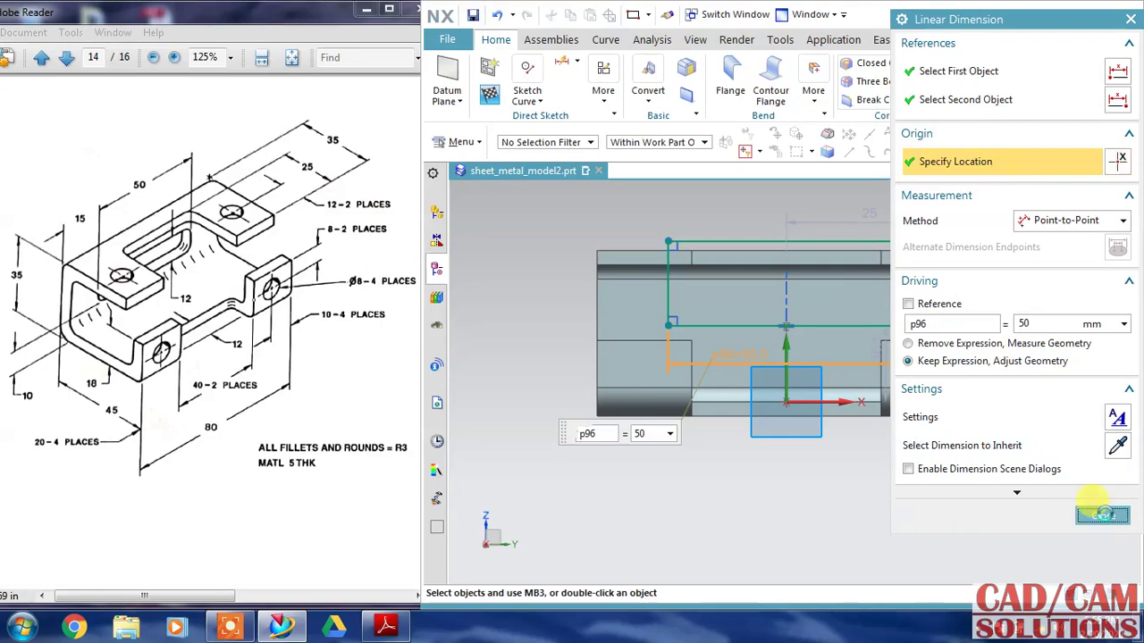
double_click(1003, 232)
type("12")
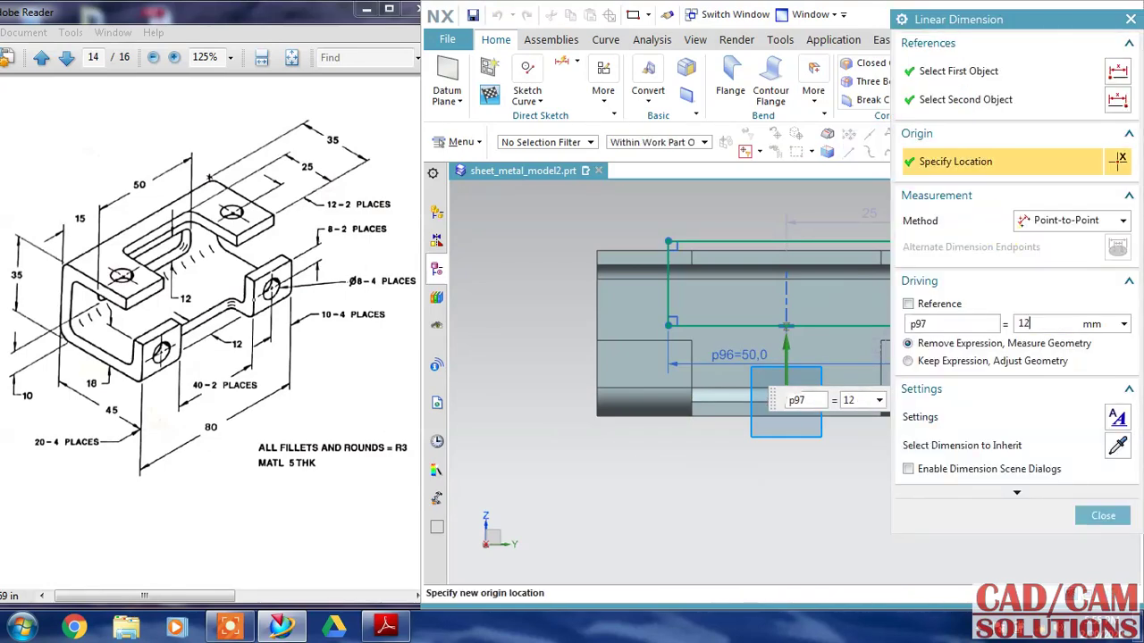
key("Return")
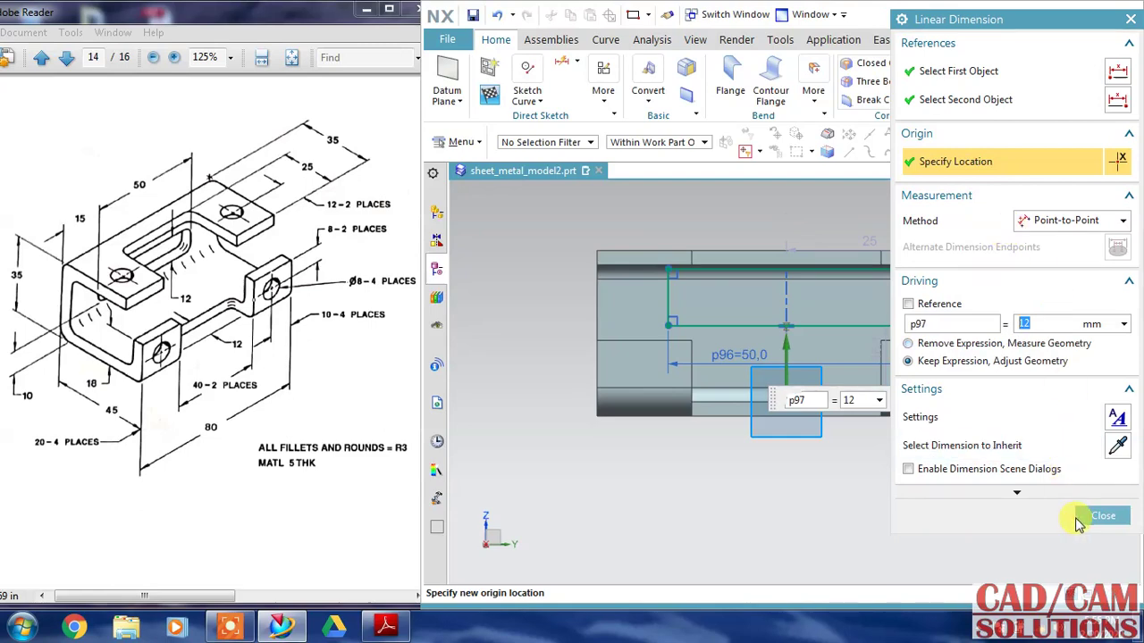
left_click(1092, 517)
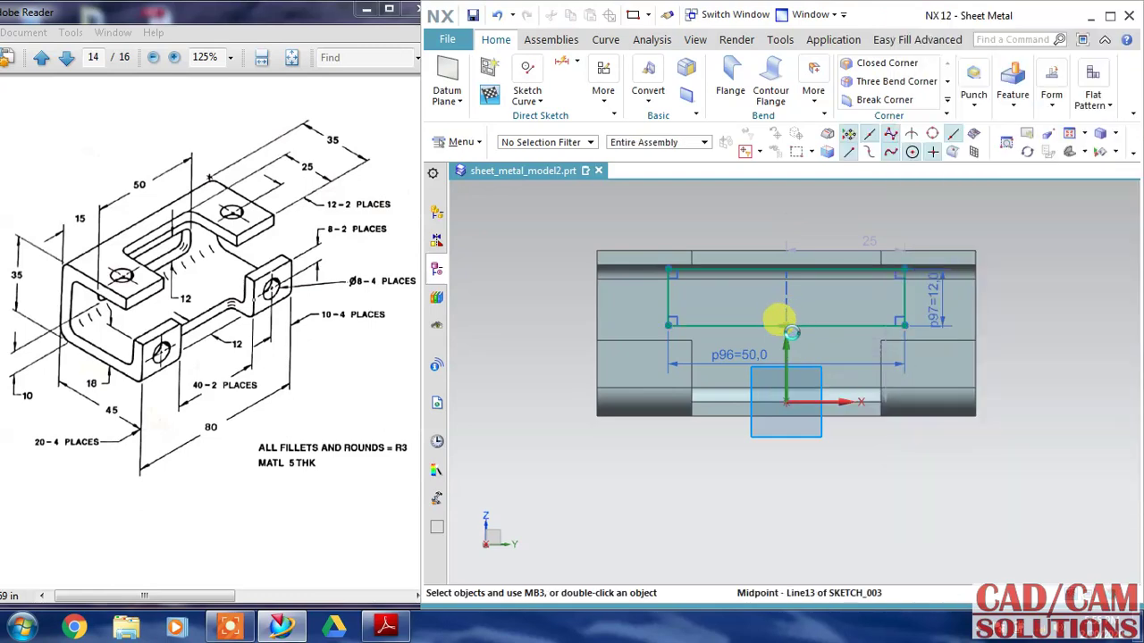
left_click(786, 346)
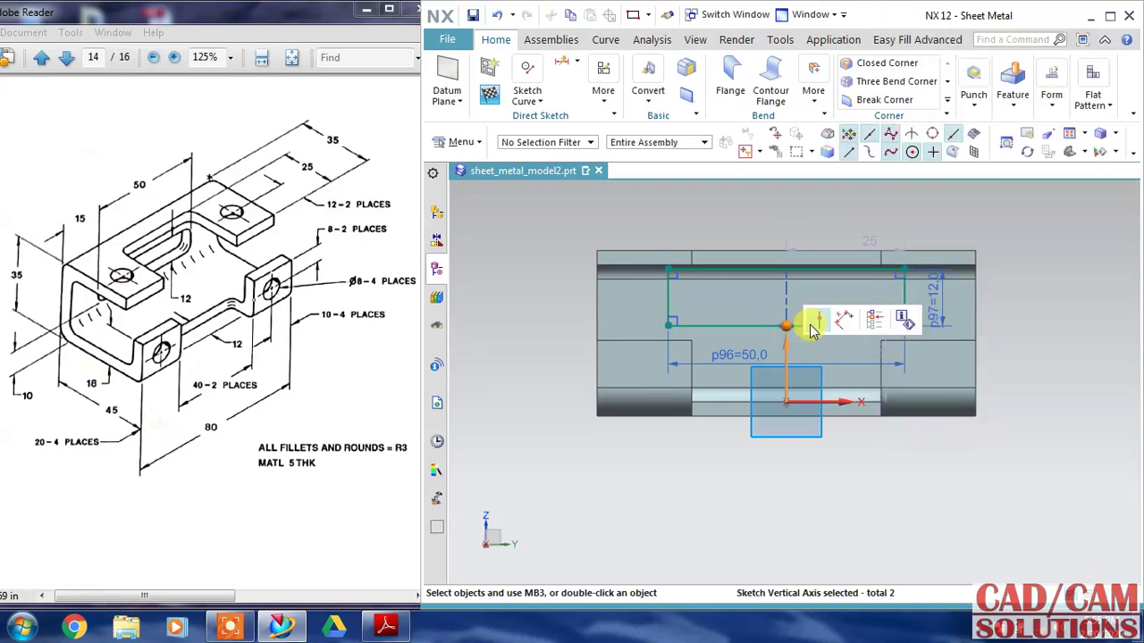
left_click(813, 326)
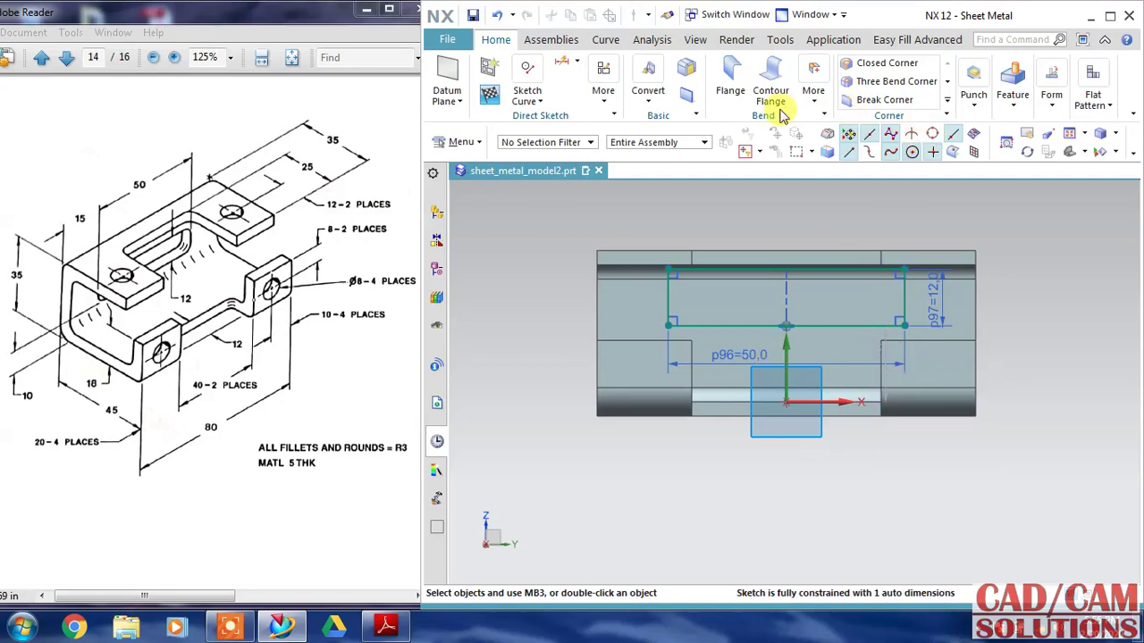
Dimension the rectangle's lower corner 10 mm above the part's bottom edge.
left_click(563, 69)
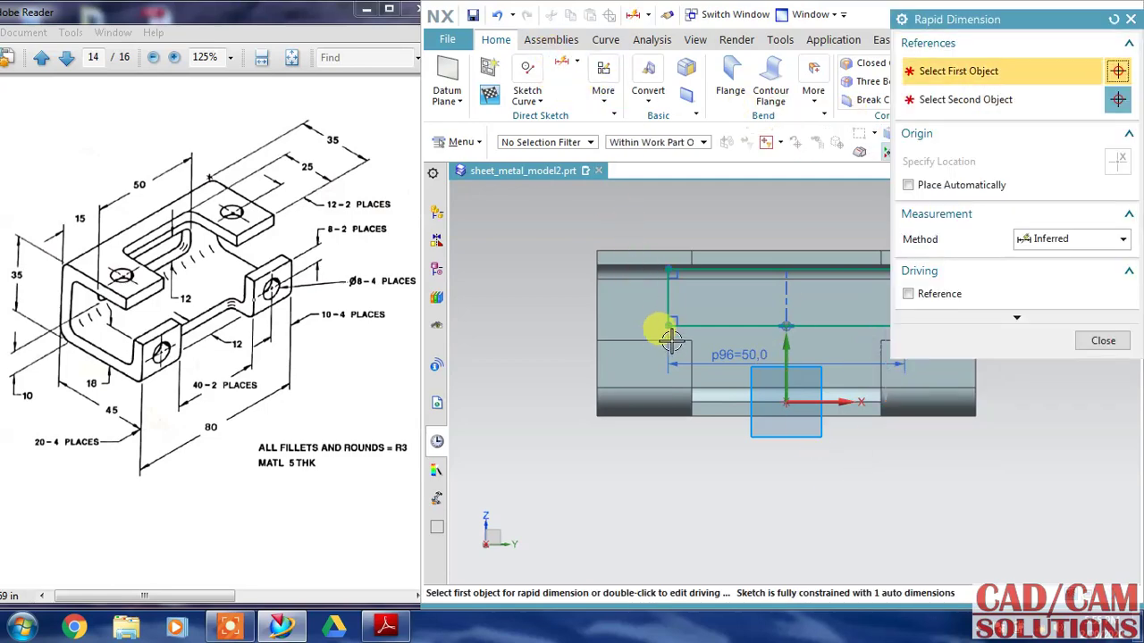
left_click(712, 380)
left_click(595, 415)
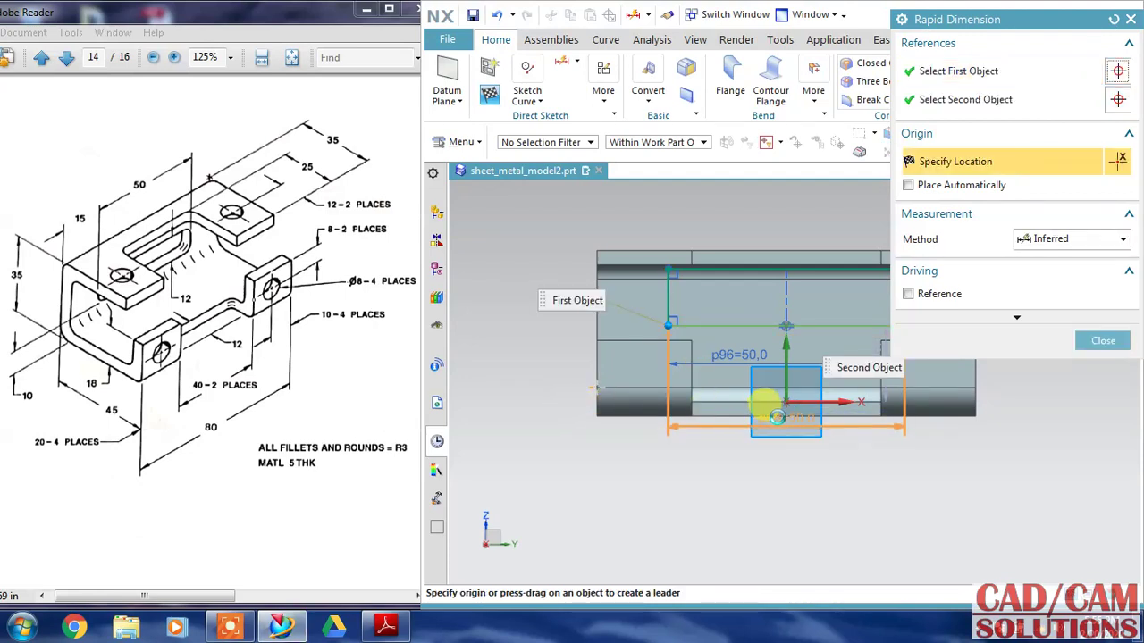
left_click(783, 414)
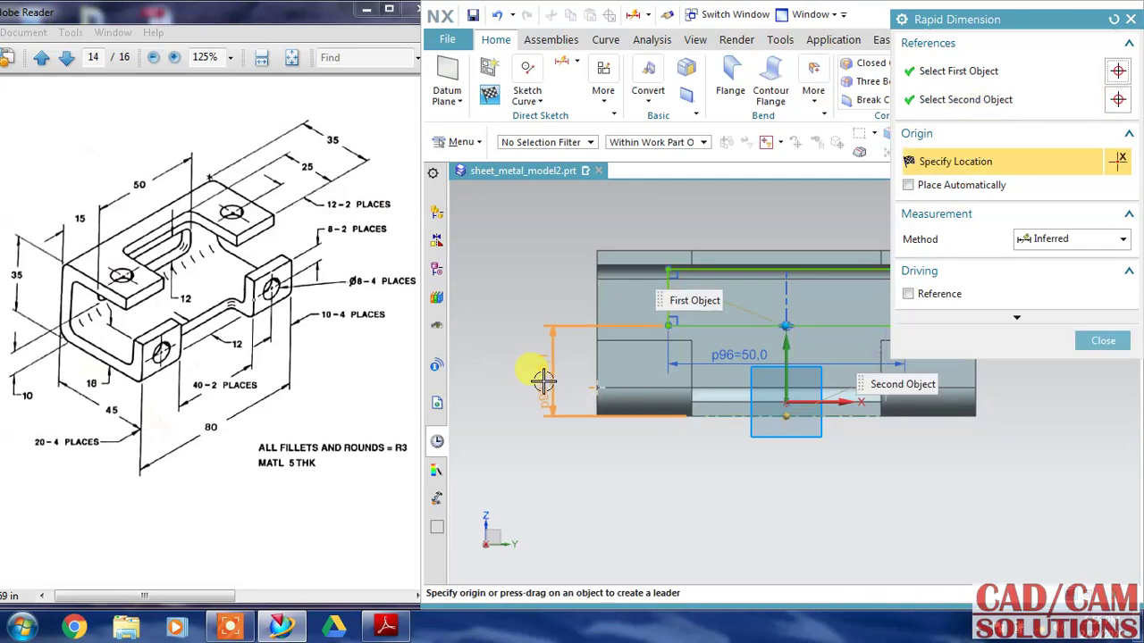
left_click(539, 393)
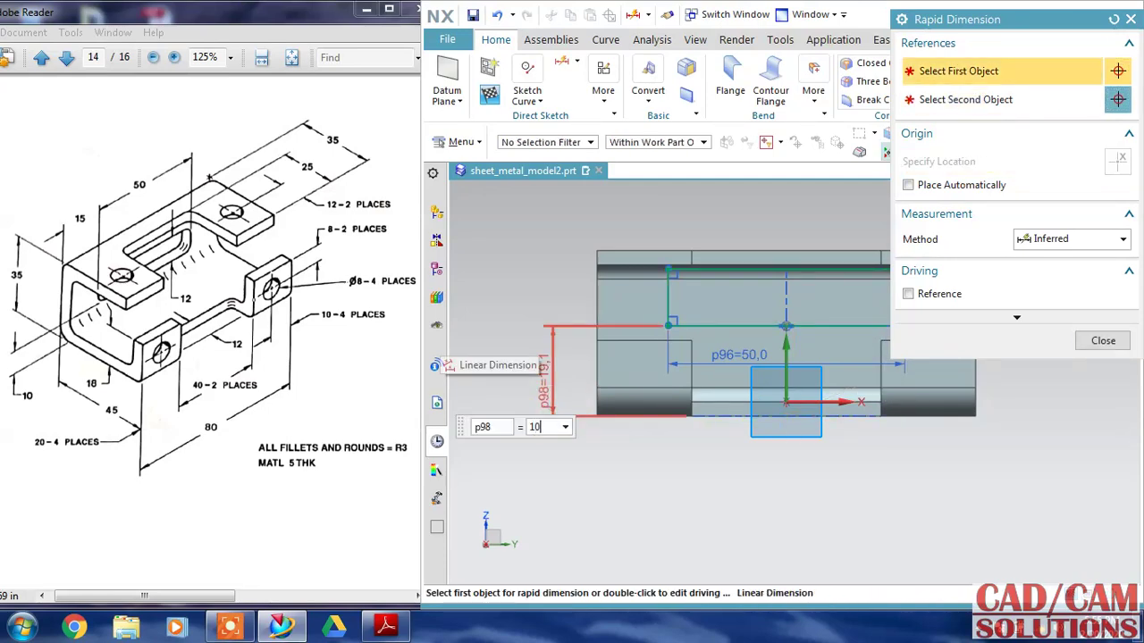
type("10")
key("Return")
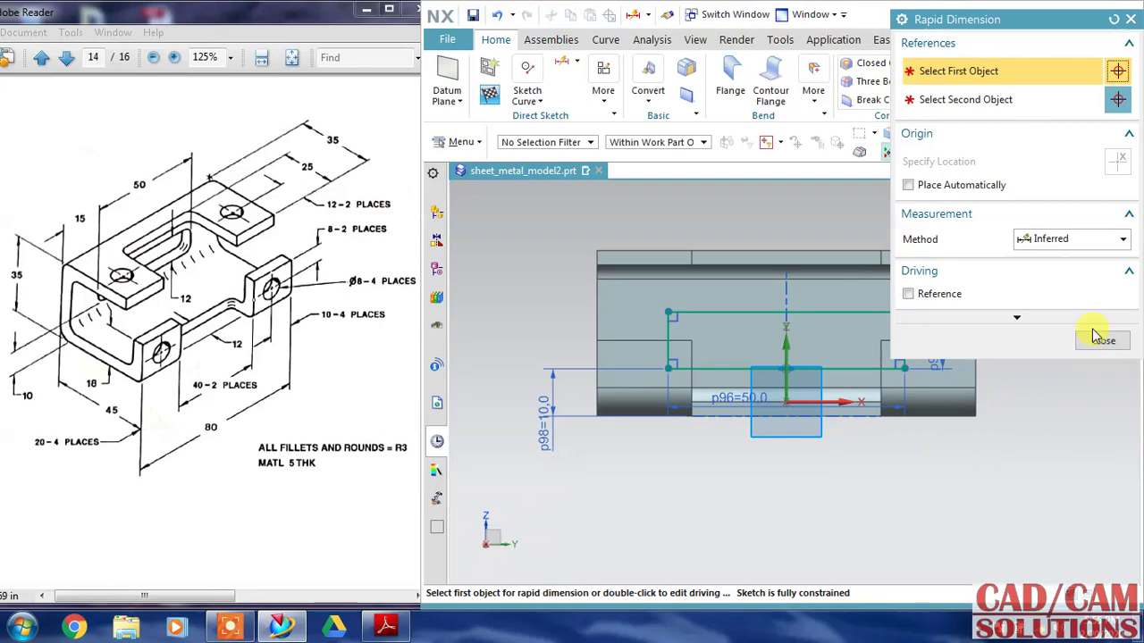
Close dimensioning and finish the rectangle sketch.
left_click(1095, 342)
middle_click_drag(1034, 306, 1055, 326)
left_click(489, 91)
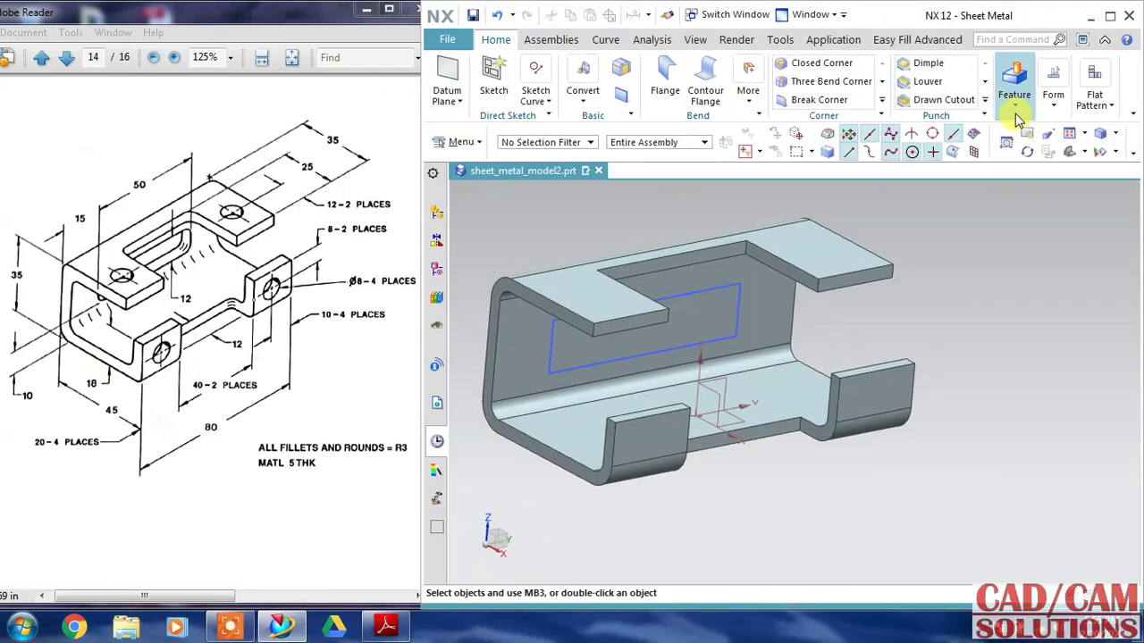
Cut the 50 × 12 rectangle sketch through the back wall with Normal Cutout.
left_click(1014, 83)
left_click(1019, 152)
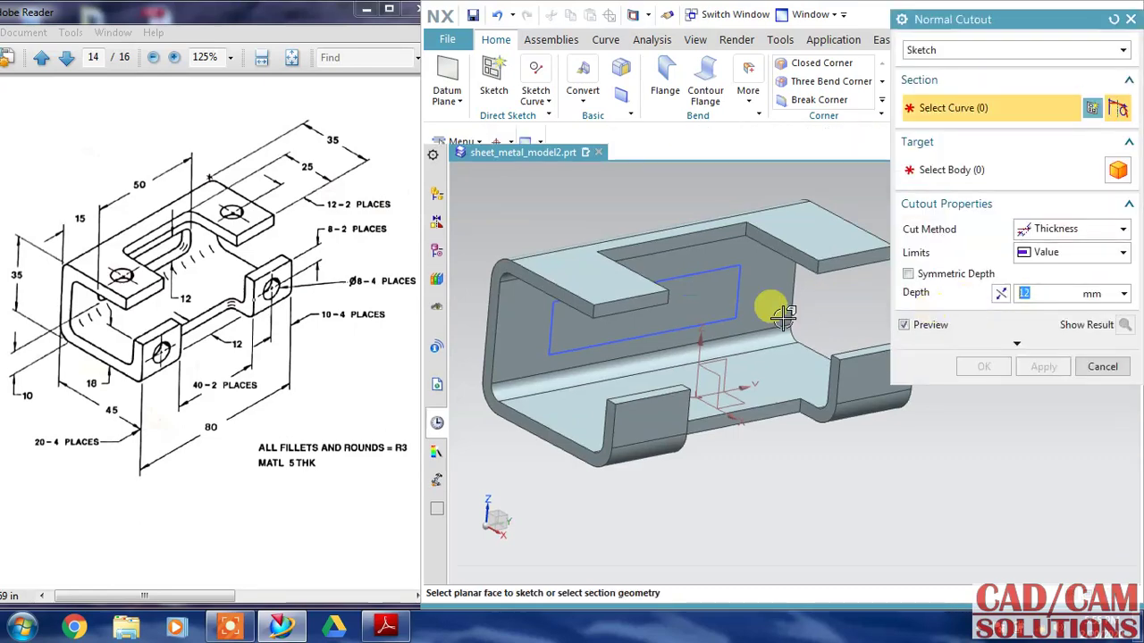
left_click(731, 280)
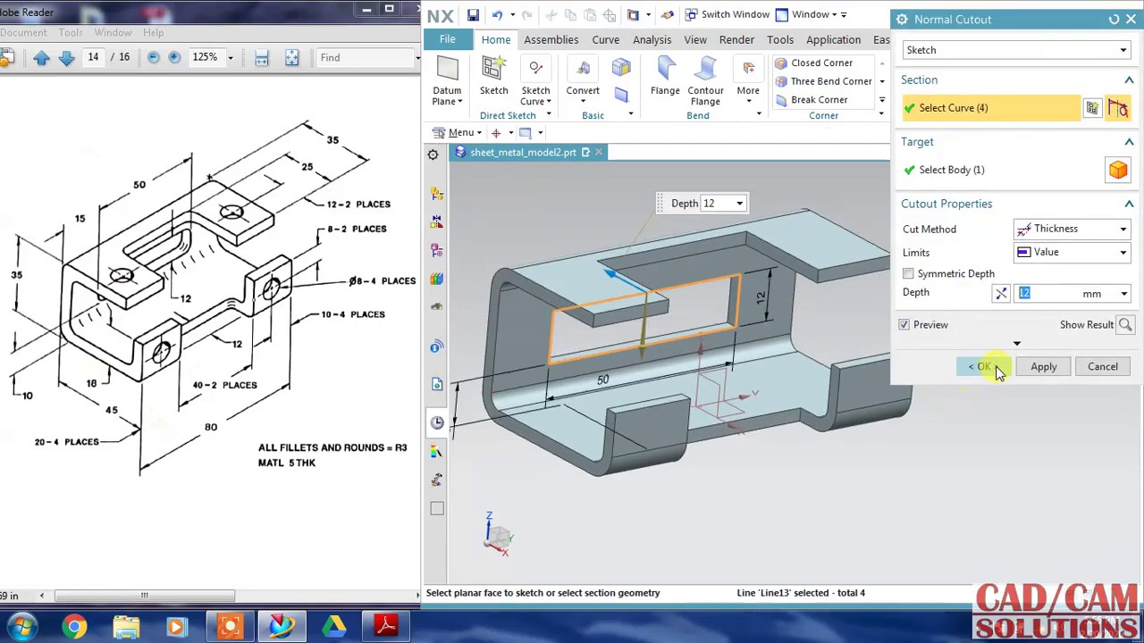
left_click(990, 365)
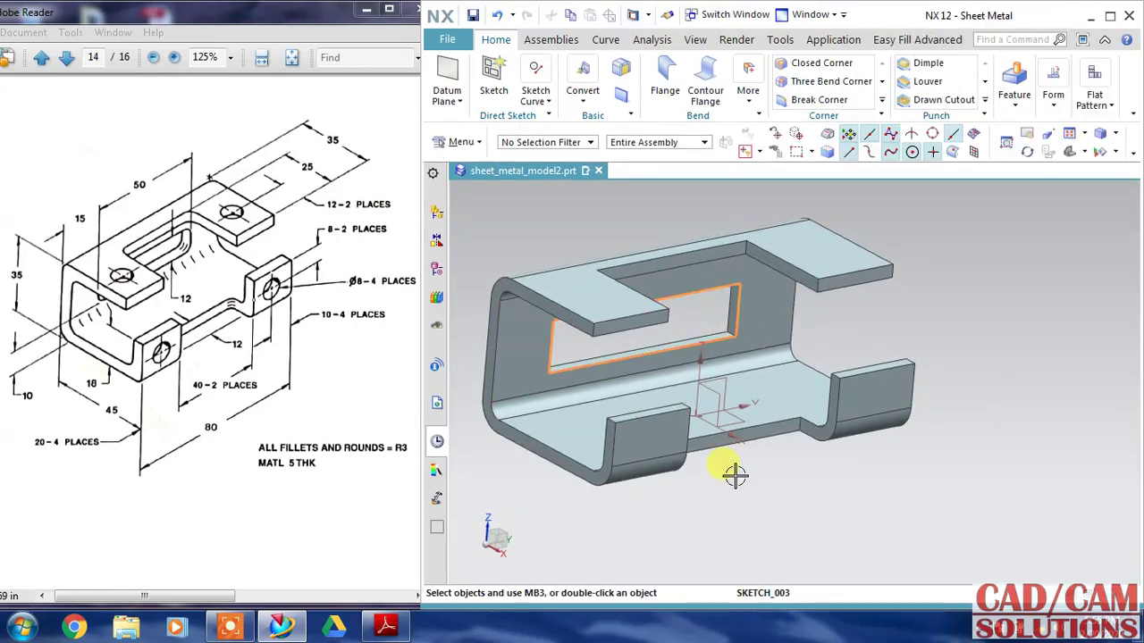
middle_click_drag(800, 501, 806, 498)
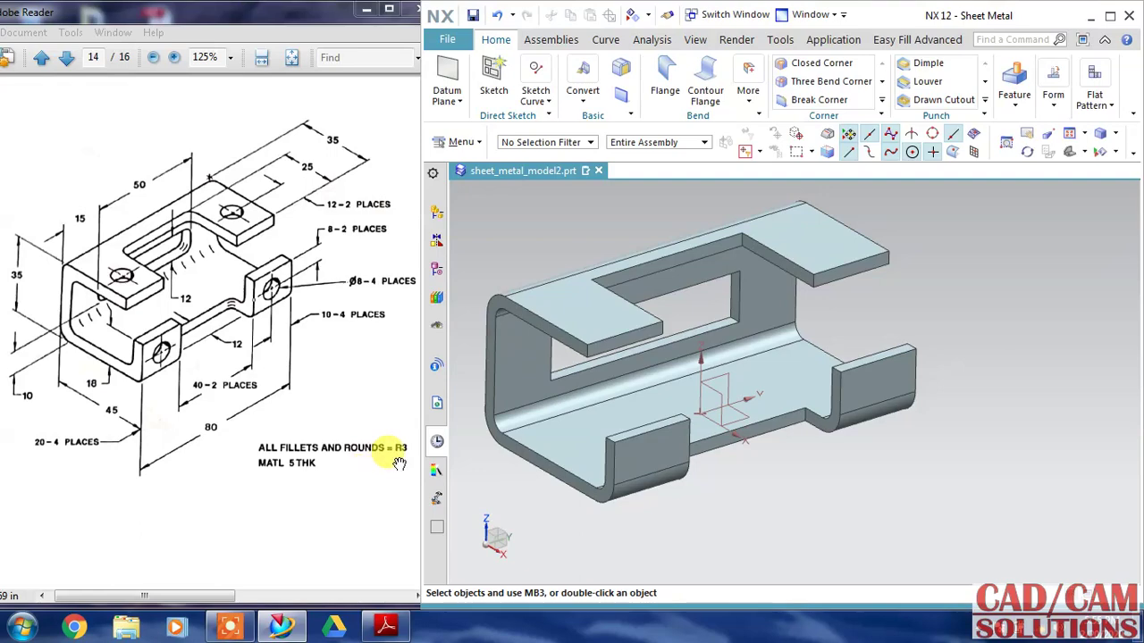
Start a 3 mm blend Break Corner and select the top tab and flange faces.
left_click(819, 99)
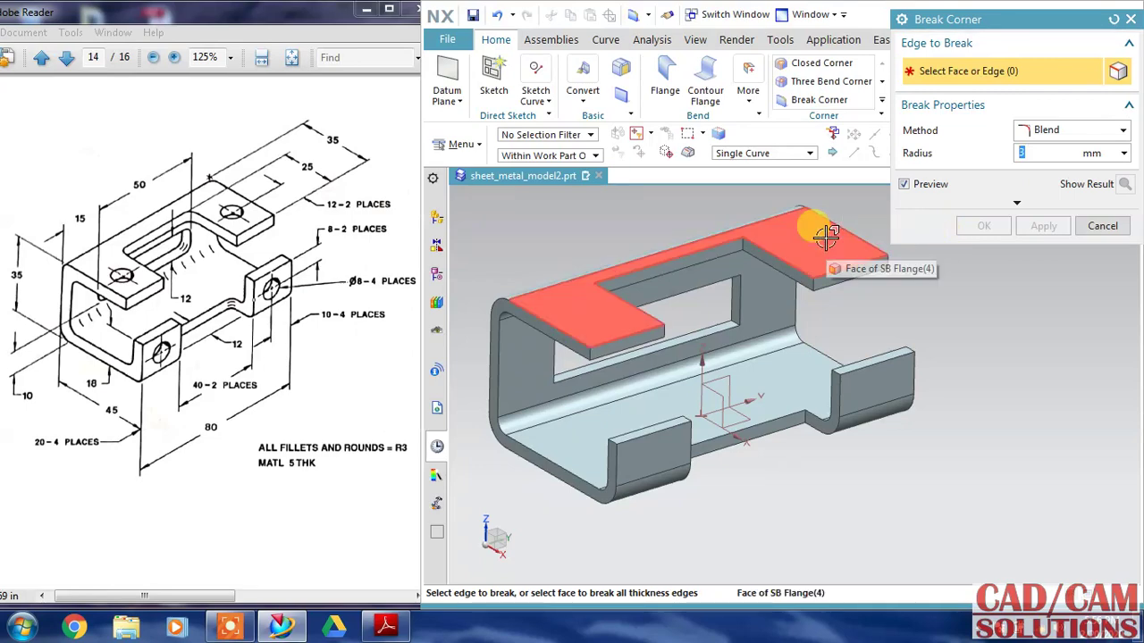
left_click(820, 231)
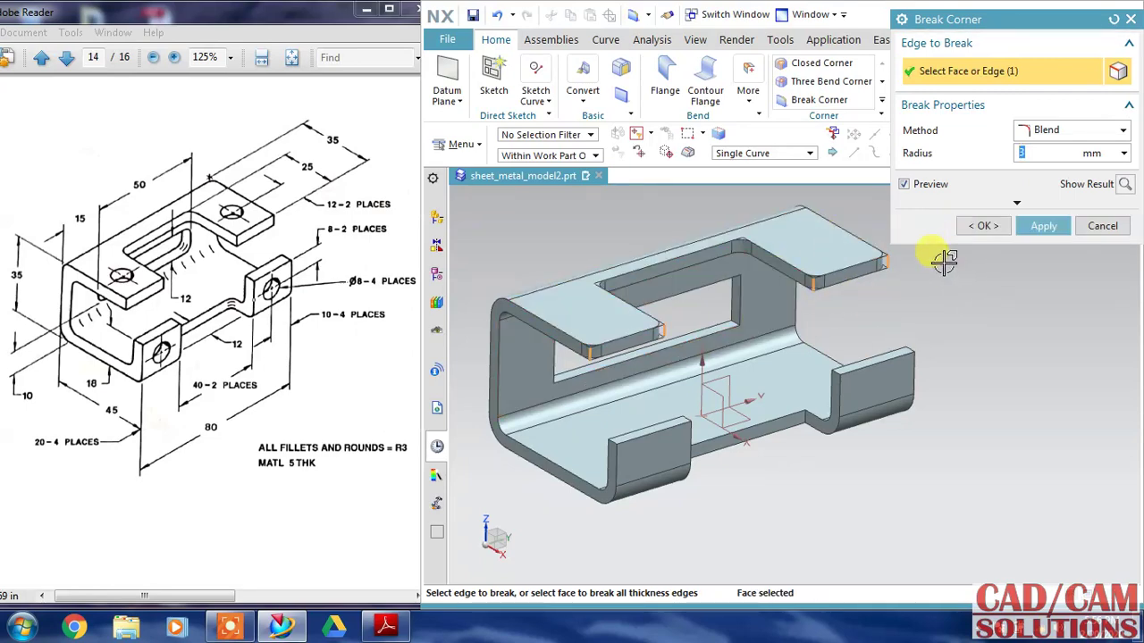
left_click(865, 380)
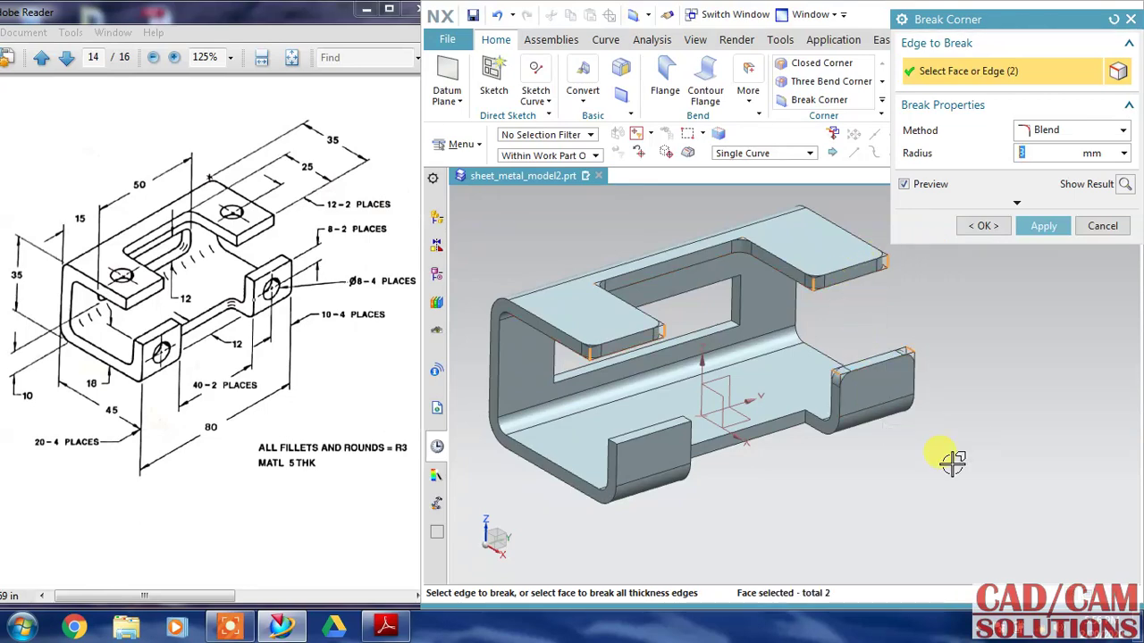
left_click(774, 427)
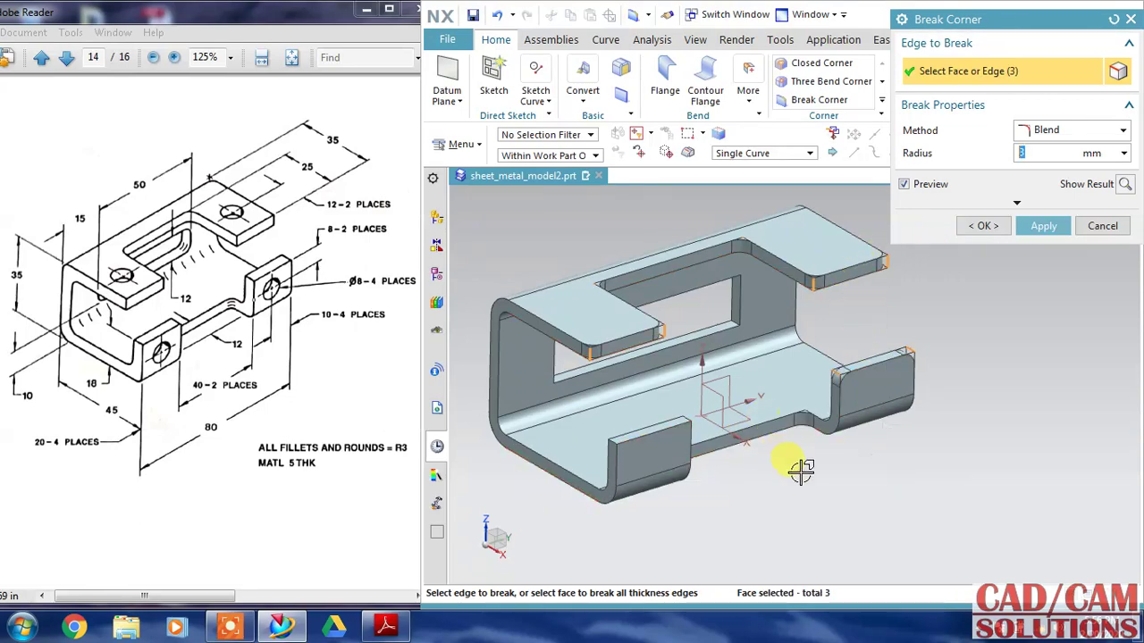
left_click(756, 426)
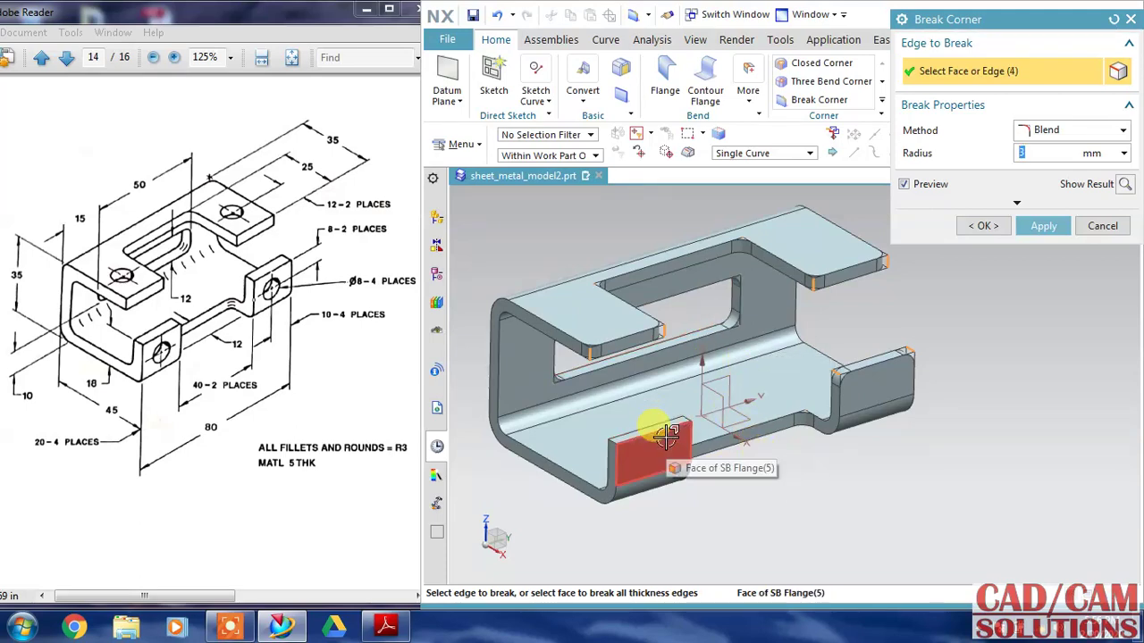
left_click(855, 370, "shift")
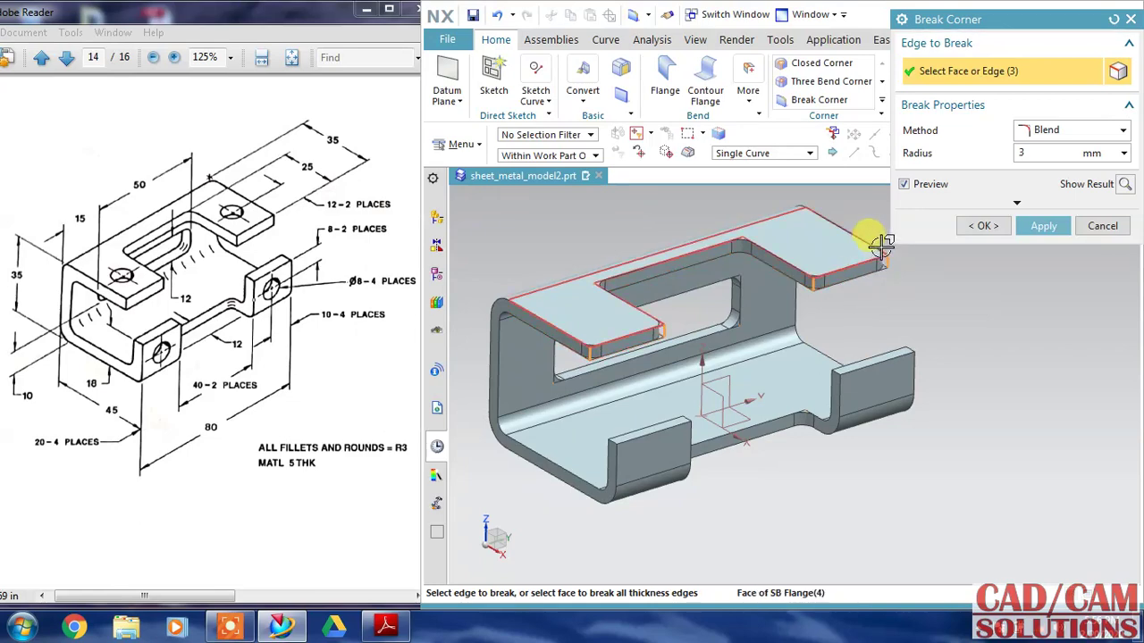
left_click(889, 257, "shift")
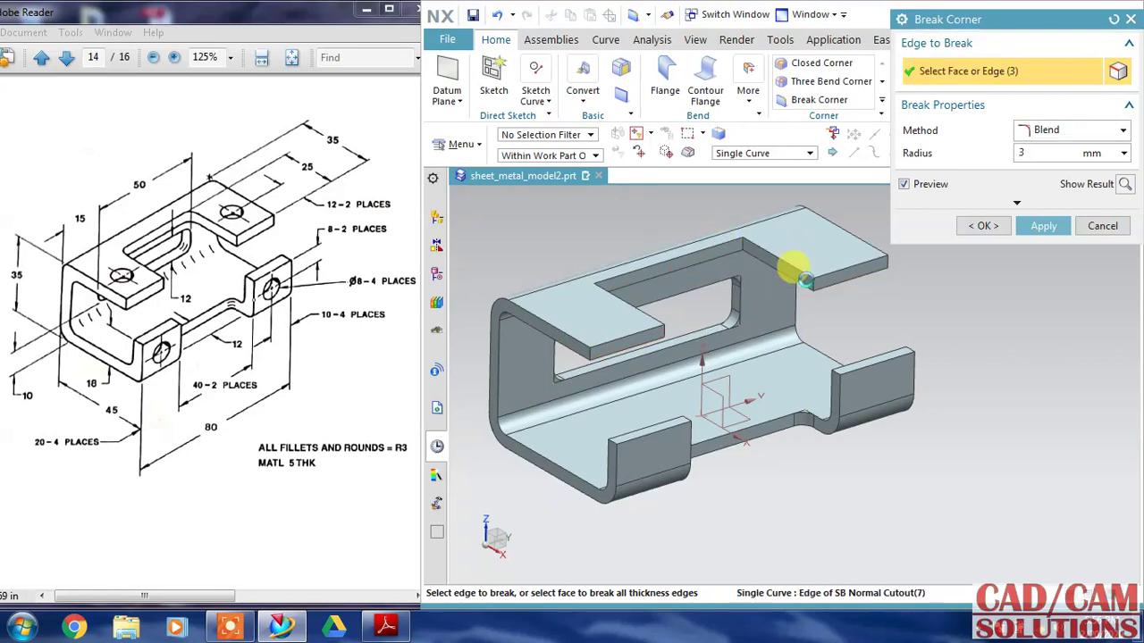
Add the window's edges and apply the 3 mm corner rounding.
left_click(792, 259)
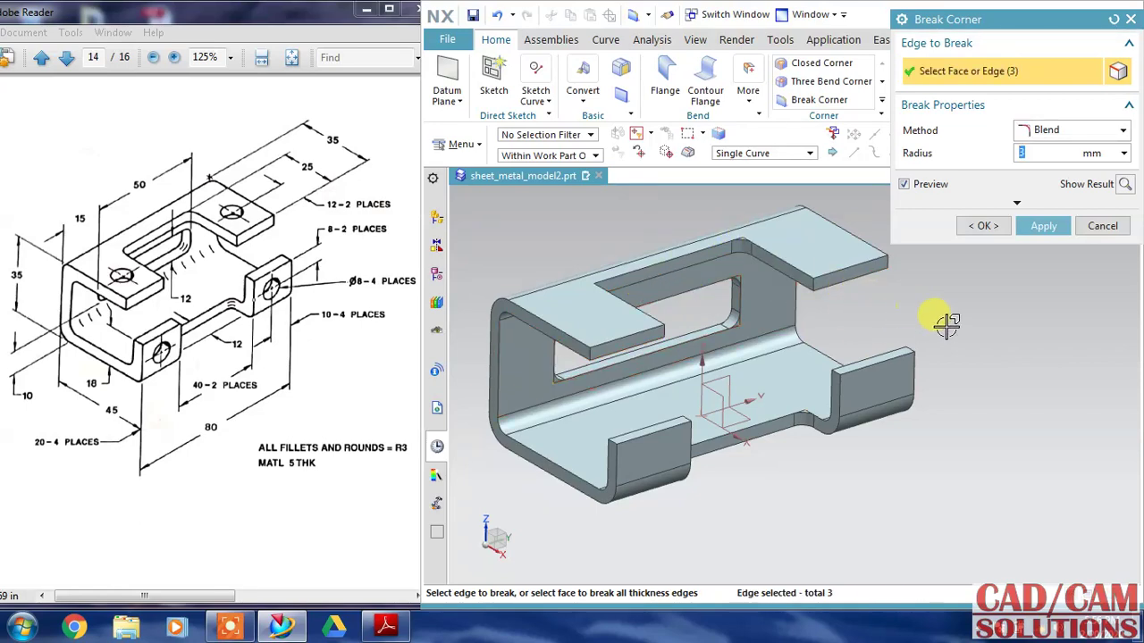
middle_click_drag(946, 326, 642, 258)
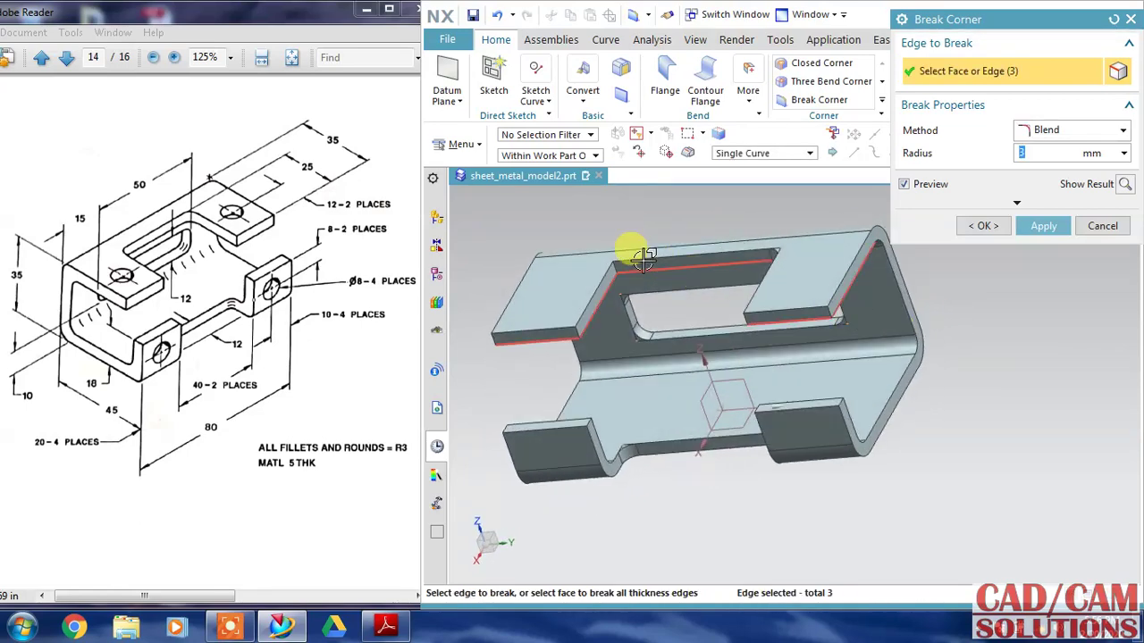
left_click(684, 261)
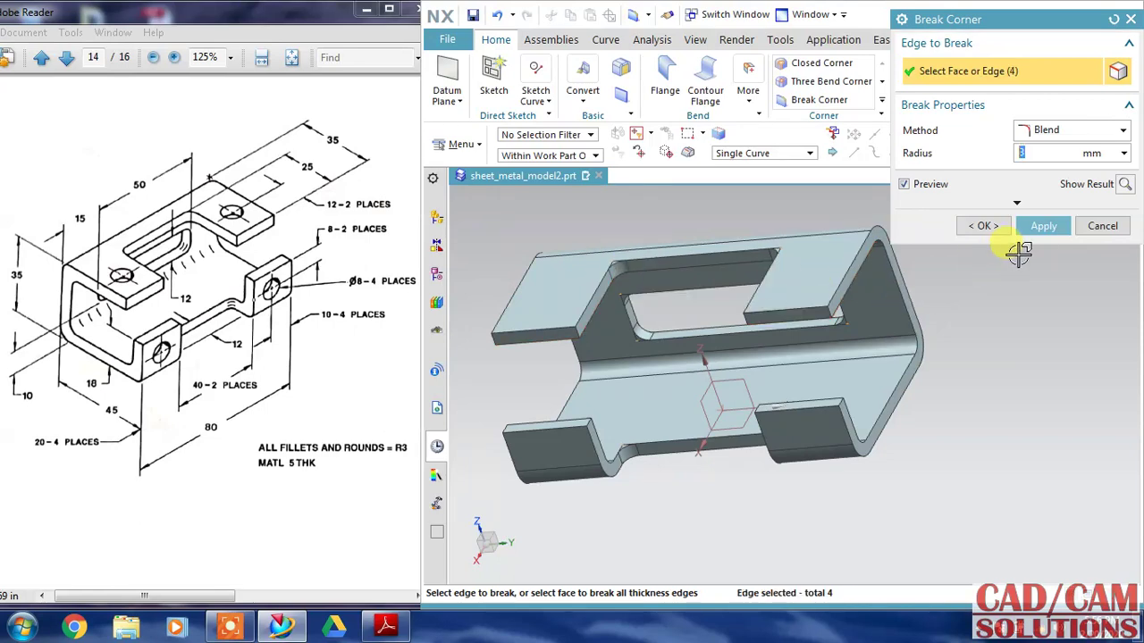
left_click(1043, 226)
mouse_move(957, 311)
middle_mouse_down()
mouse_move(1010, 302)
mouse_move(995, 312)
mouse_move(1000, 296)
mouse_move(1016, 310)
middle_mouse_up()
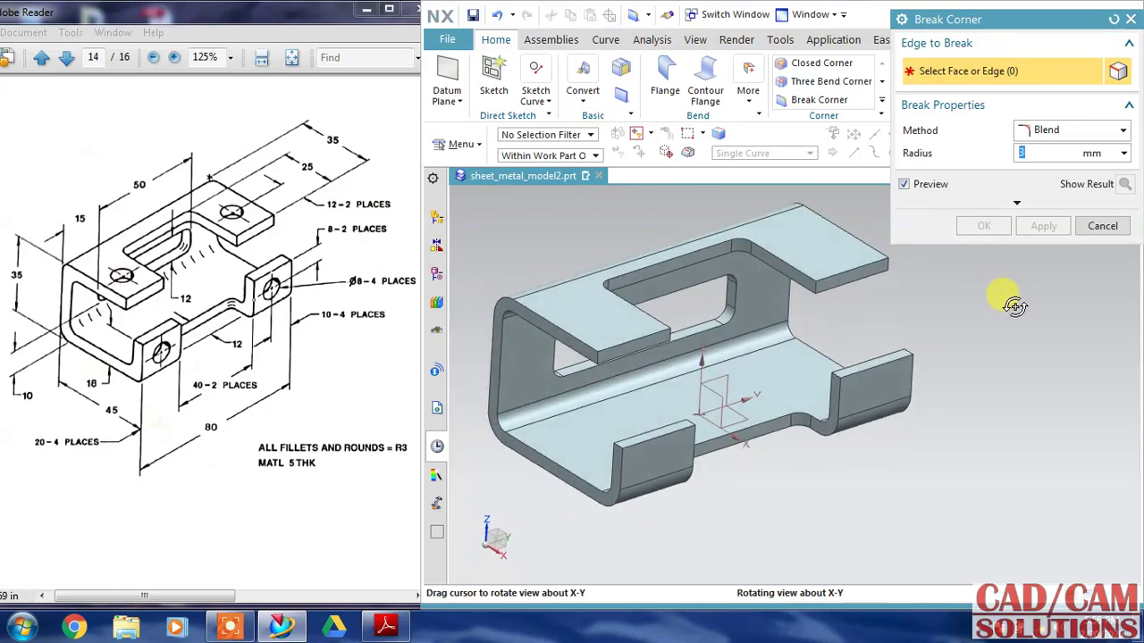
left_click(1102, 225)
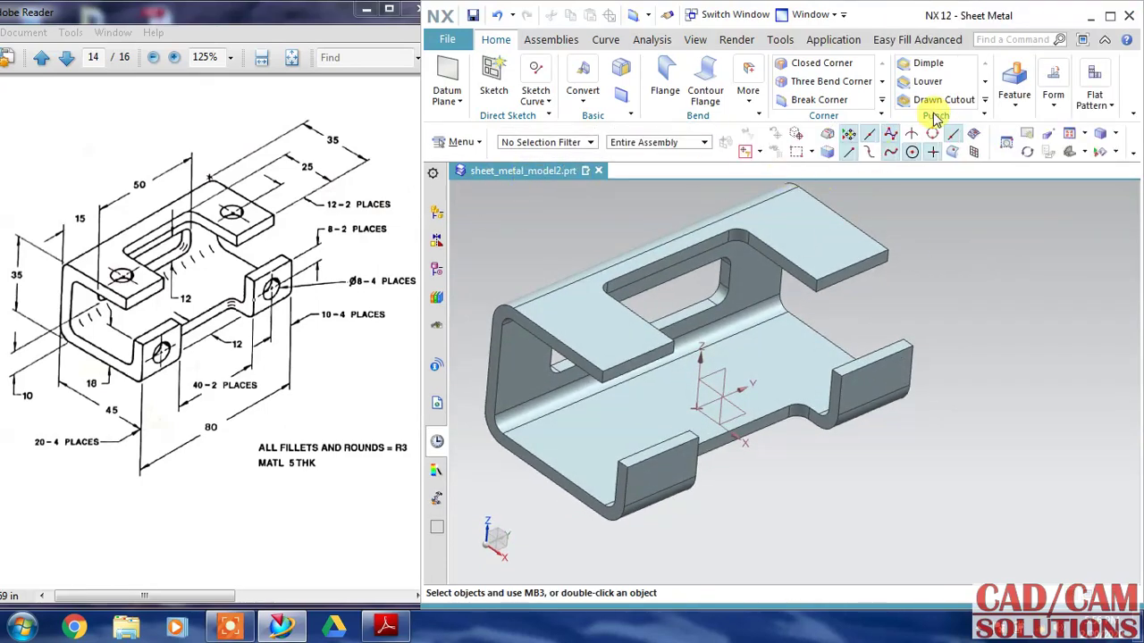
Start a Hole feature and sketch its point on the top tab.
left_click(1014, 90)
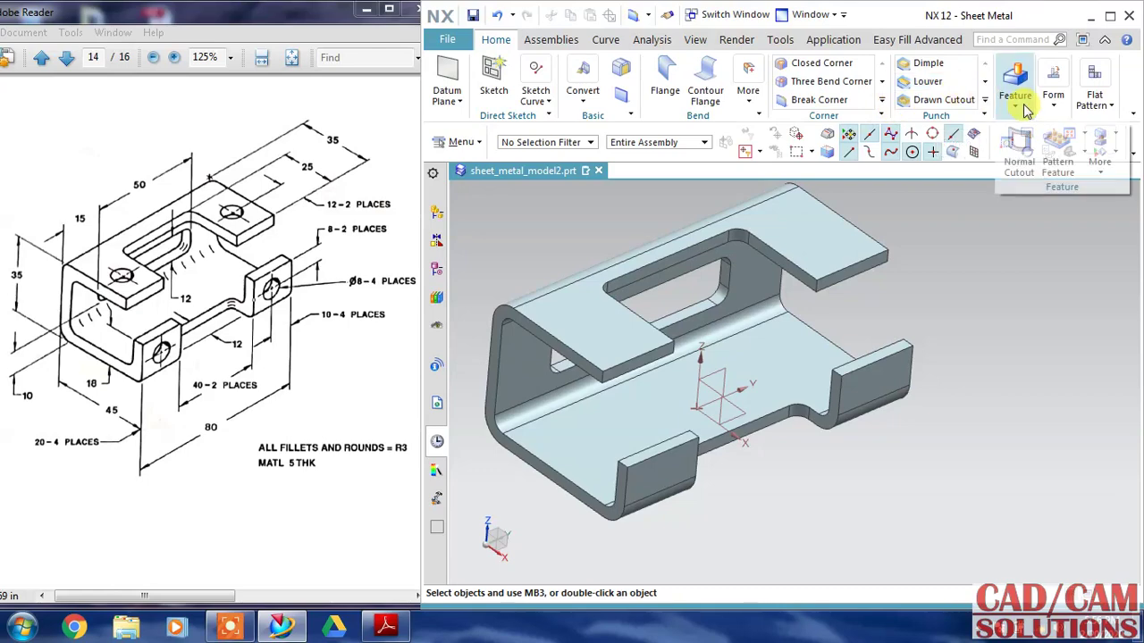
left_click(1100, 157)
left_click(1068, 210)
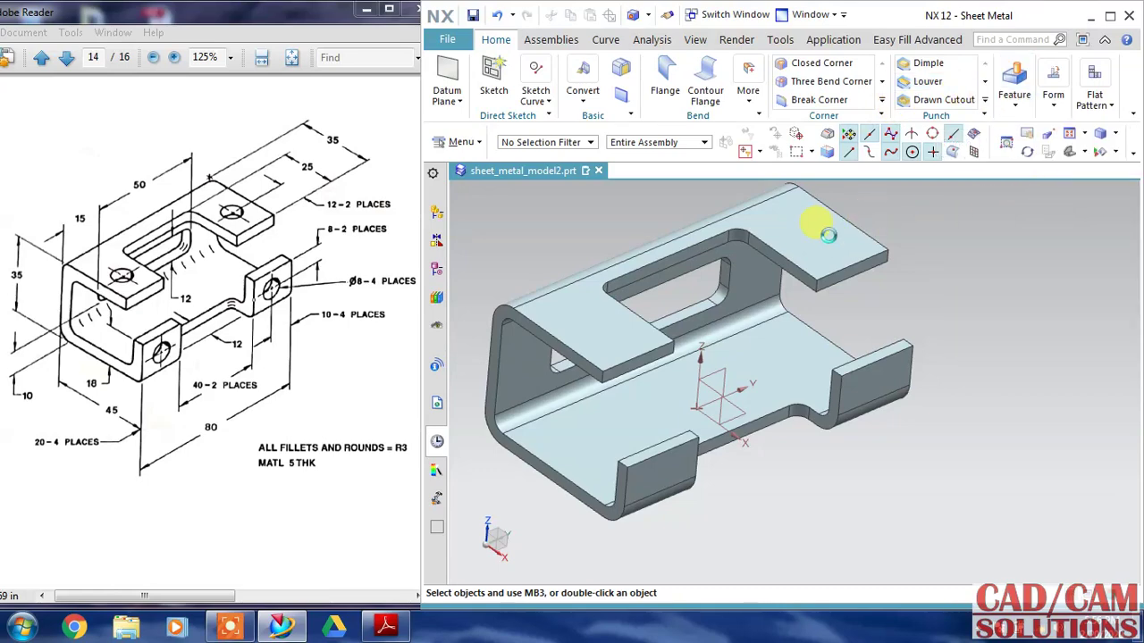
left_click(809, 232)
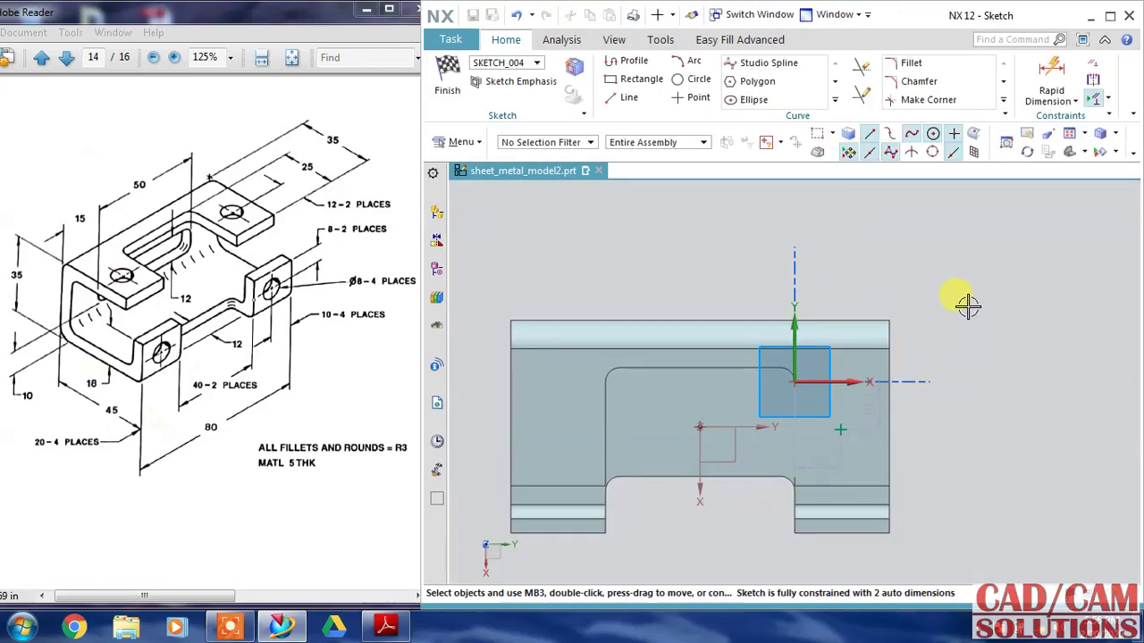
Dimension the hole point 12 mm from the tab edge.
left_click(1044, 68)
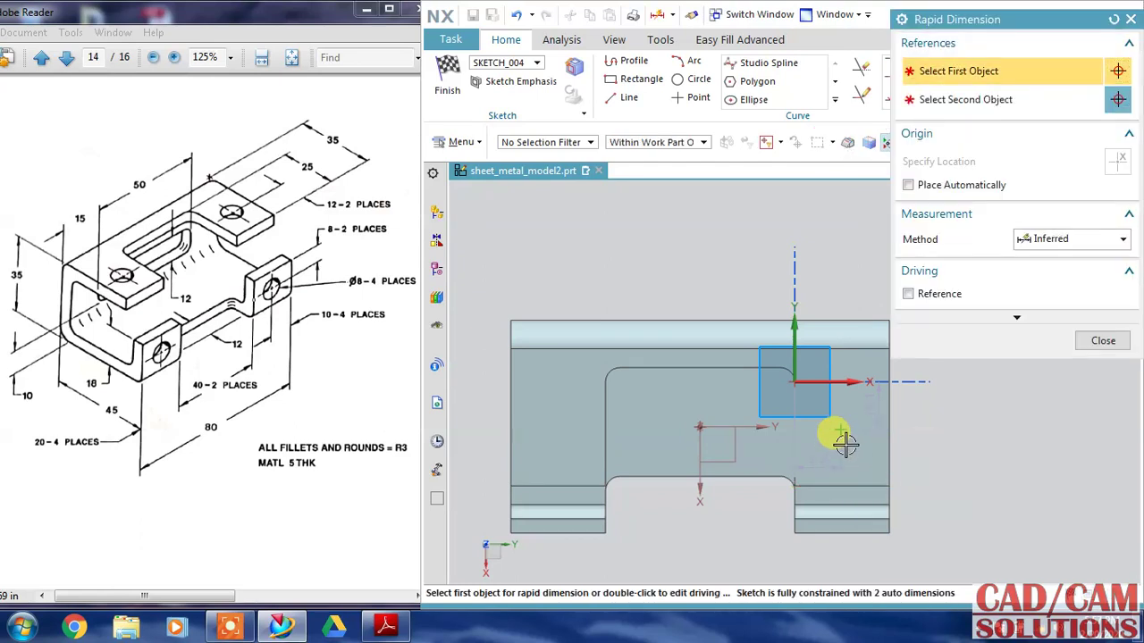
left_click(850, 476)
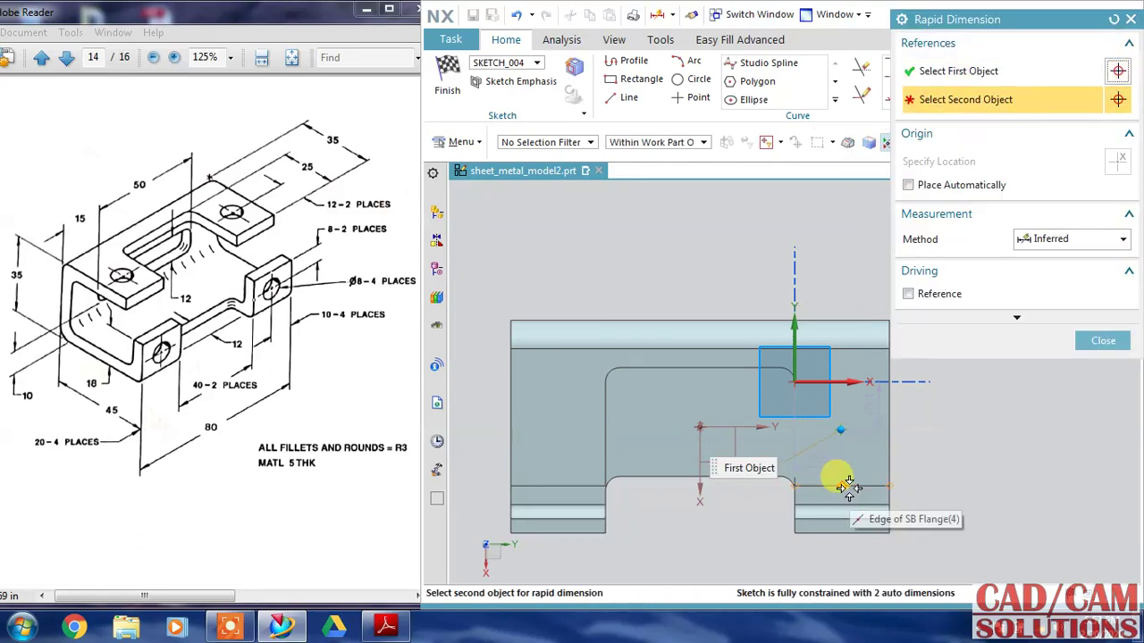
left_click(843, 481)
left_click(935, 461)
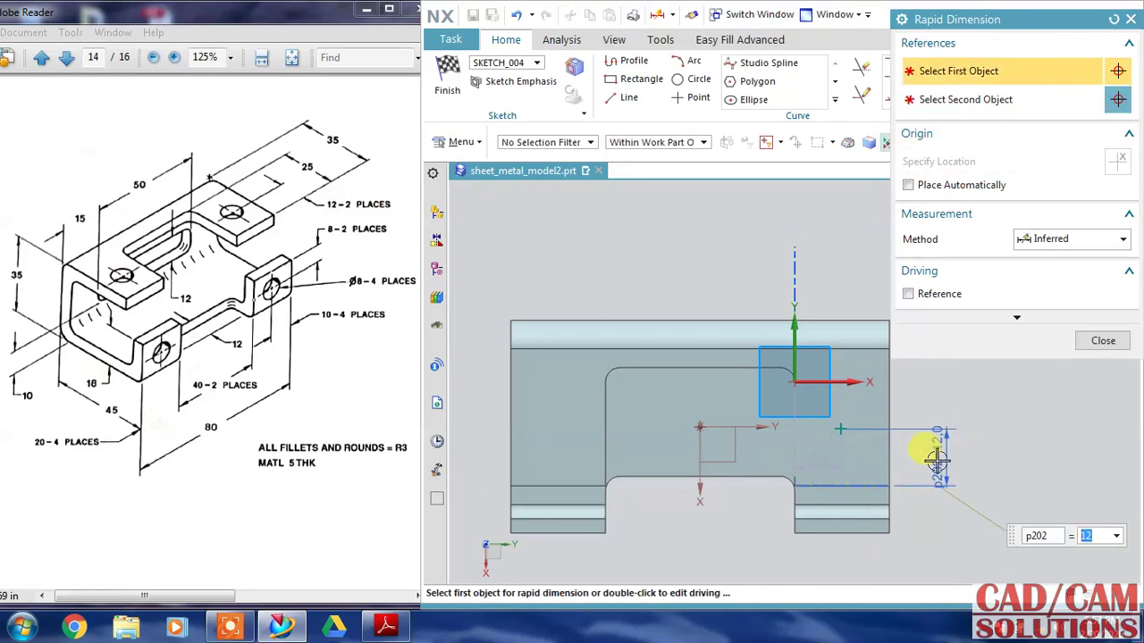
left_click(838, 428)
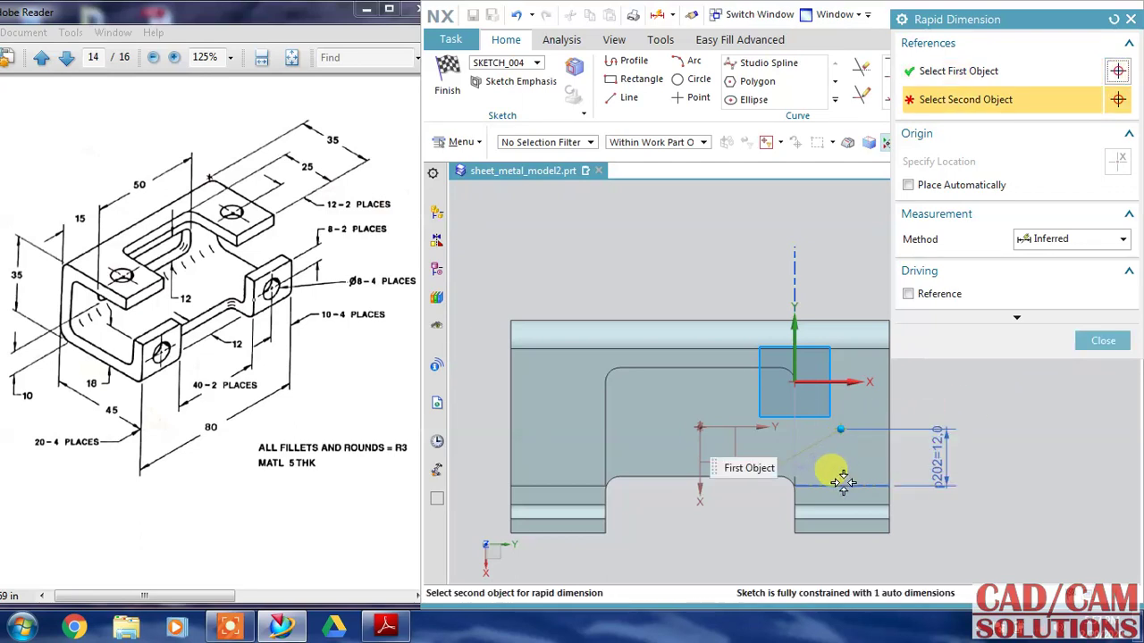
left_click(841, 485)
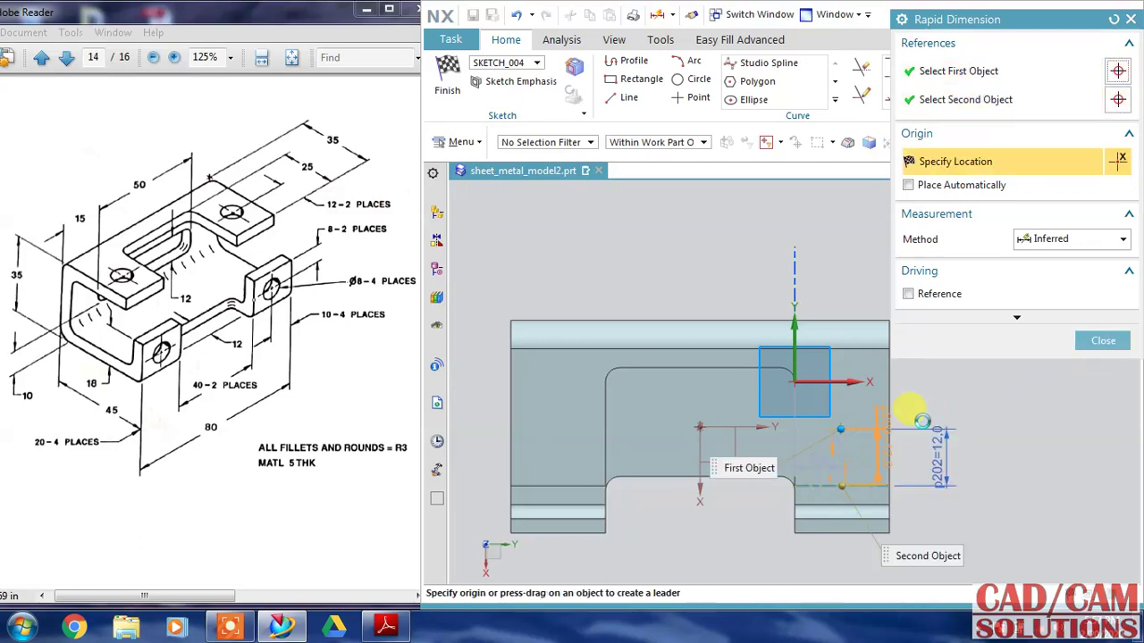
left_click(1094, 340)
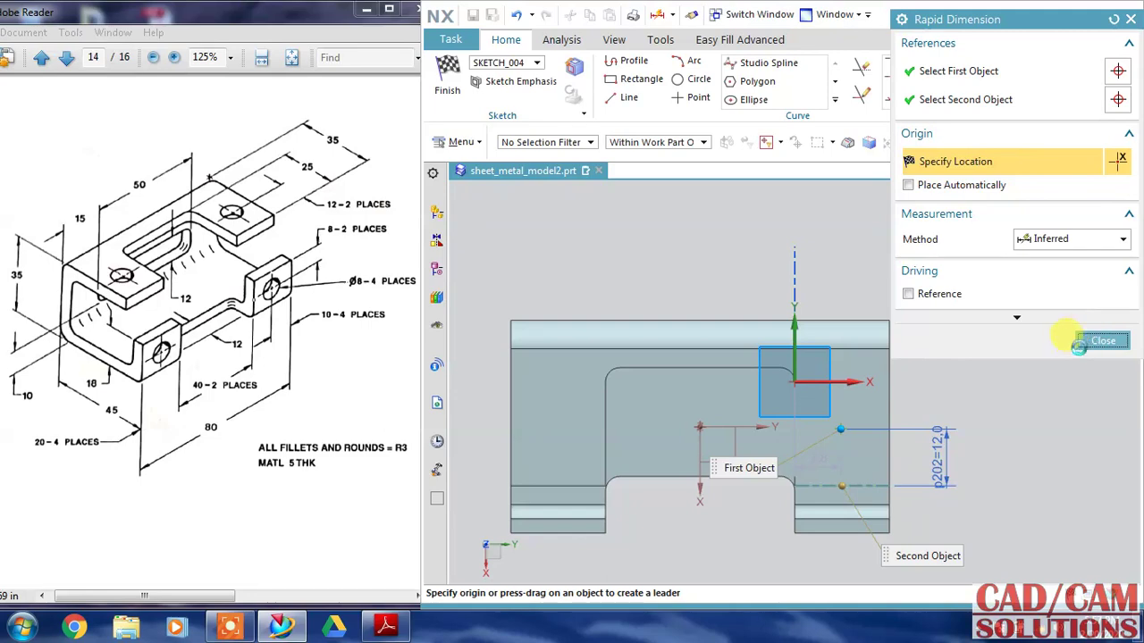
left_click(1101, 340)
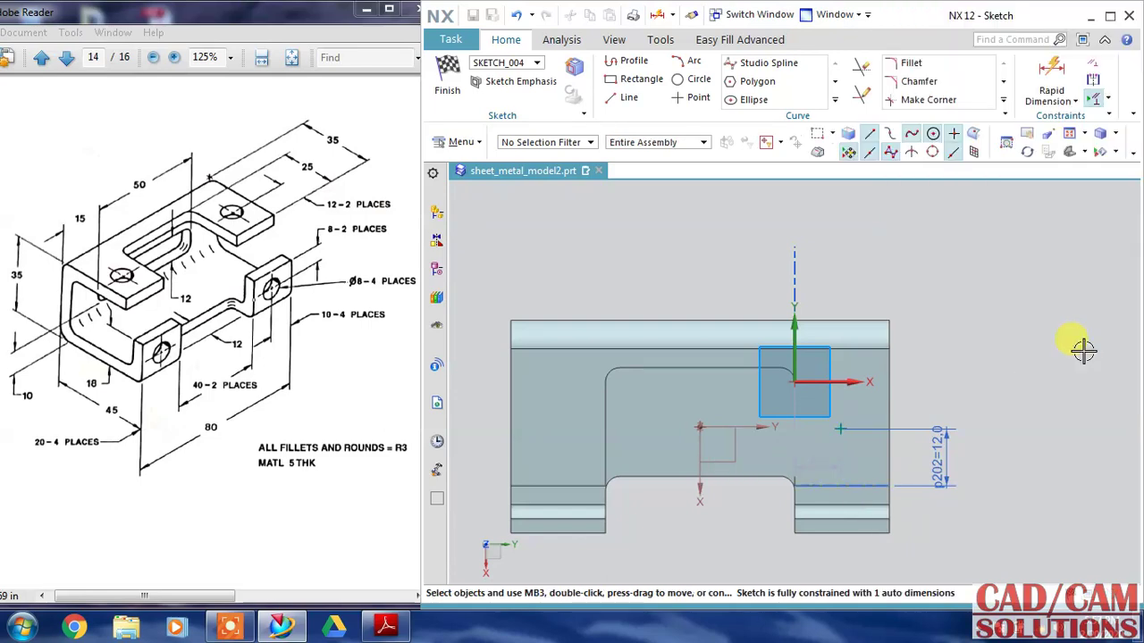
Constrain the hole point vertically to the edge endpoint below it.
left_click(841, 431)
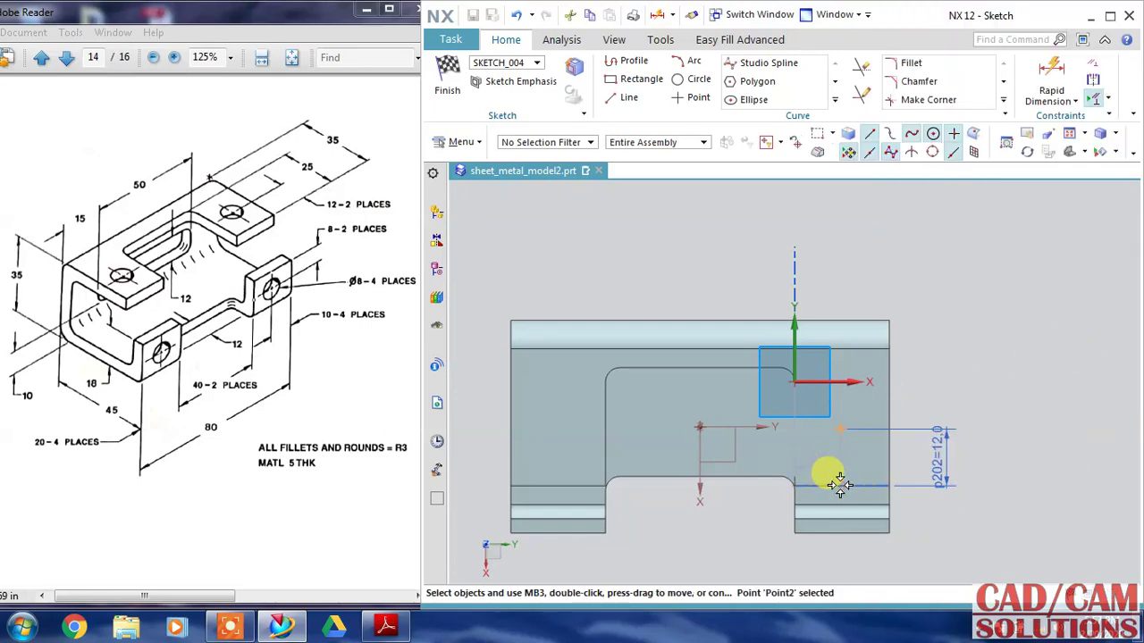
left_click(841, 486)
left_click(907, 454)
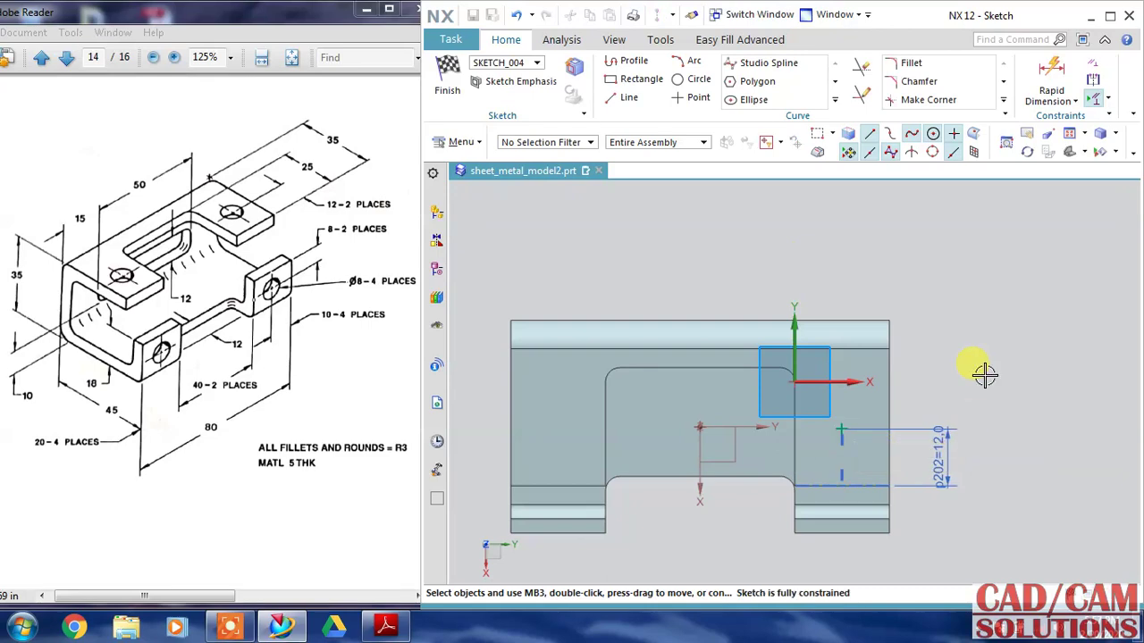
Cut an 8 mm through hole at the top tab point and turn toward the side flange.
left_click(447, 85)
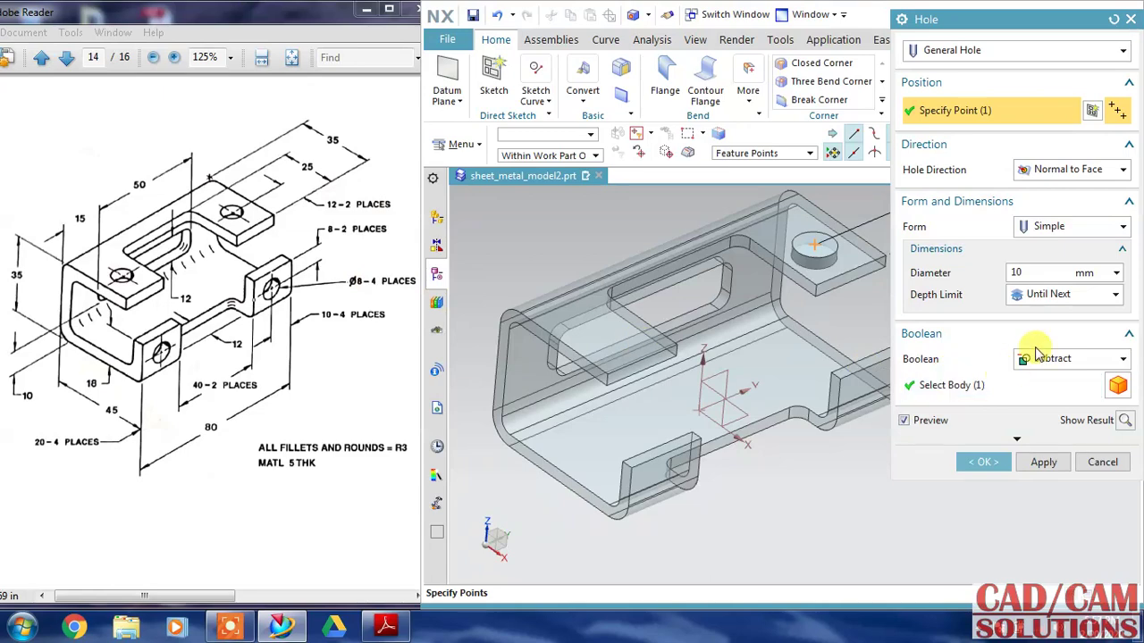
type("8")
double_click(1041, 272)
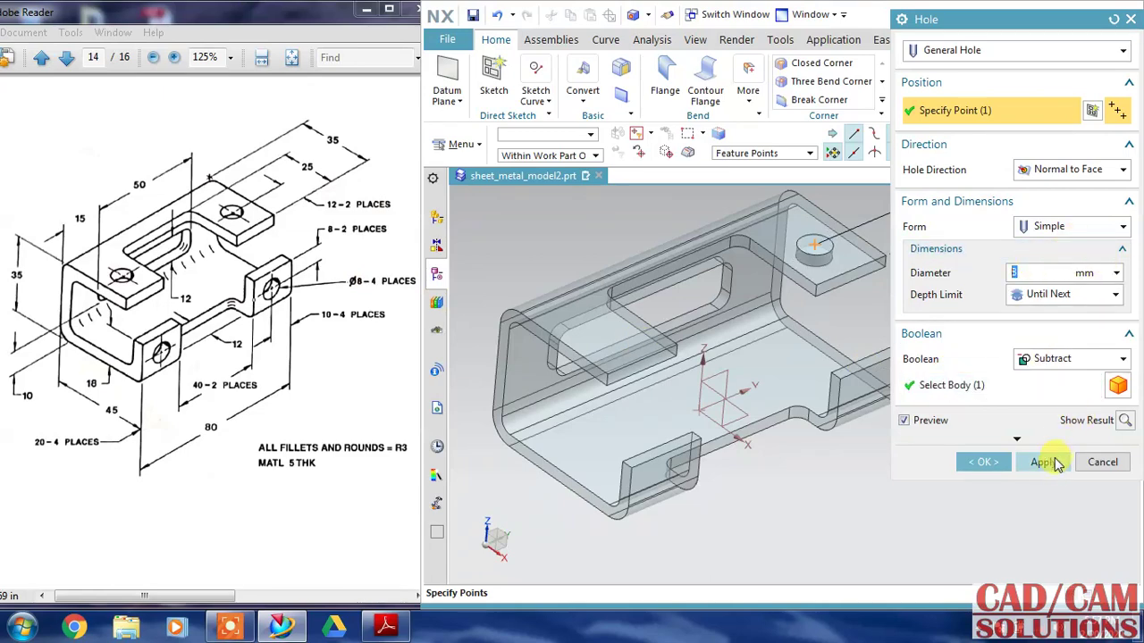
left_click(1052, 462)
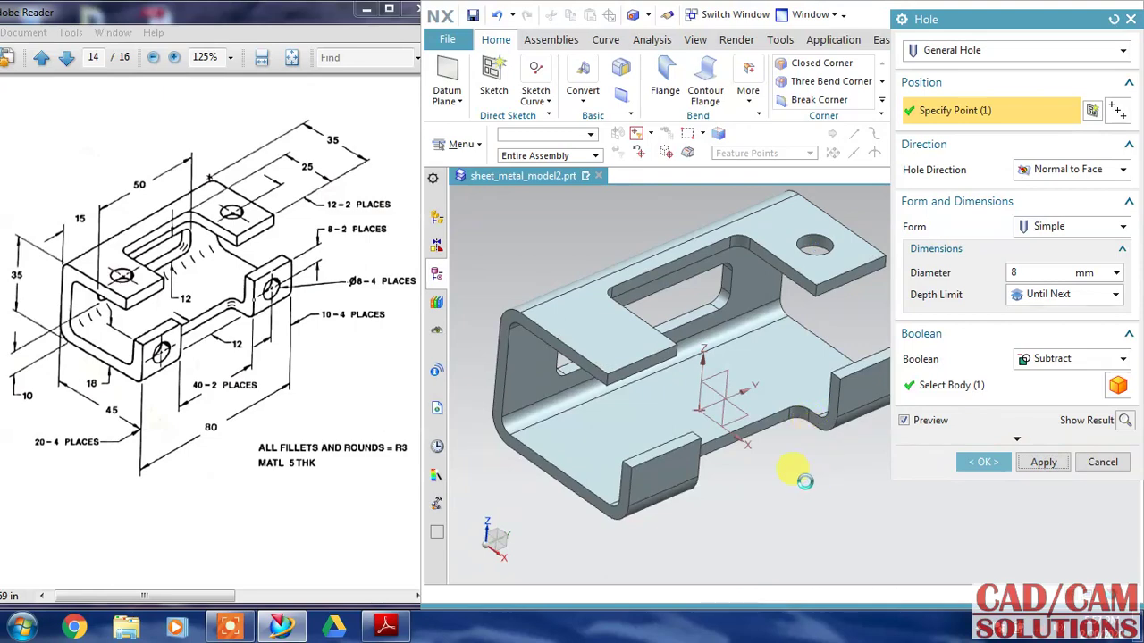
middle_click_drag(815, 480, 676, 468)
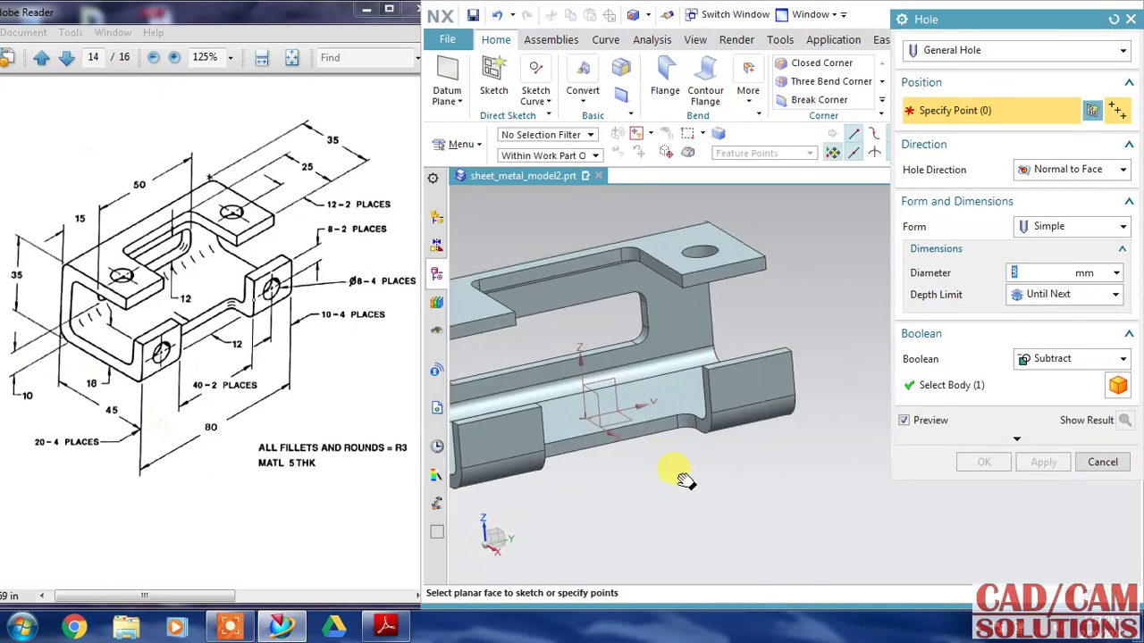
Place the hole point on the flange face and set dimension p304 to 8 mm.
left_click(734, 382)
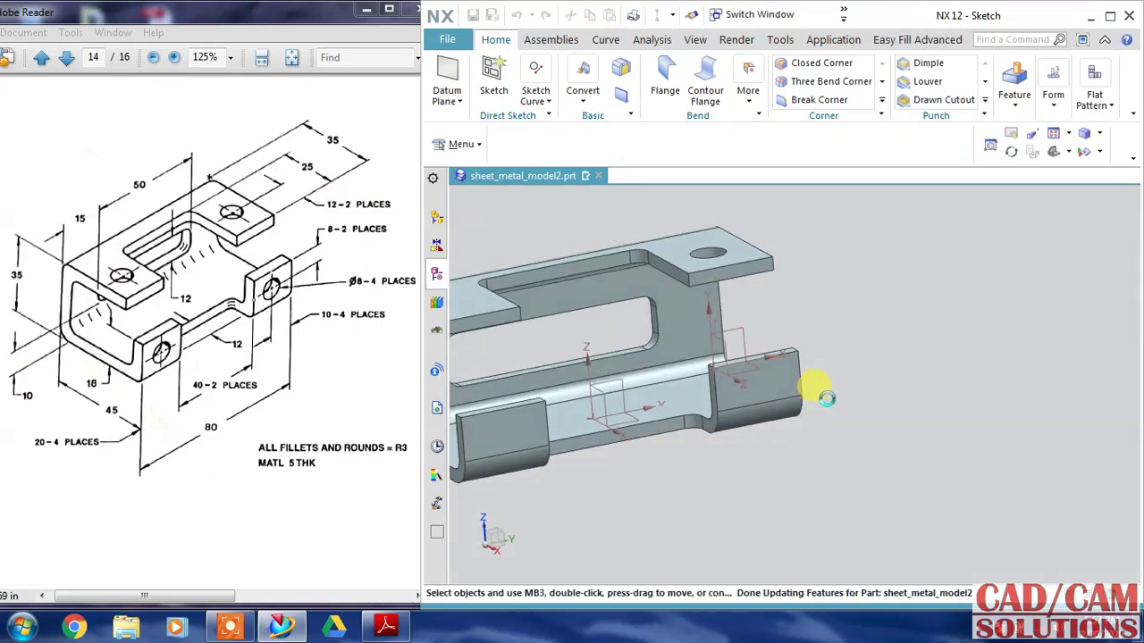
key("Escape")
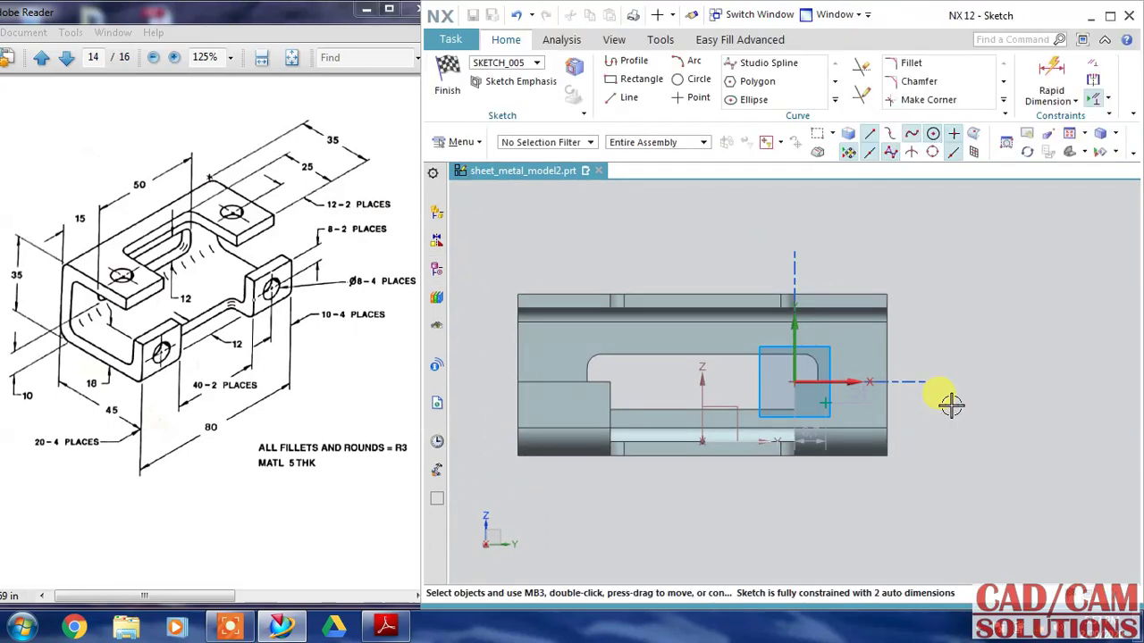
left_click(864, 397)
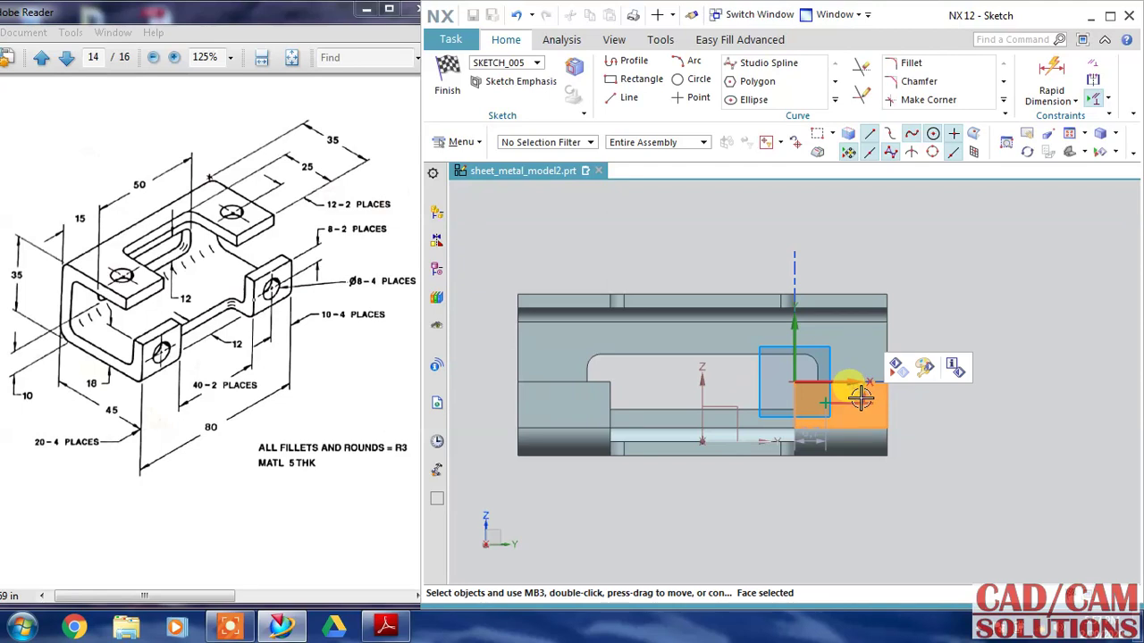
key("ctrl+j")
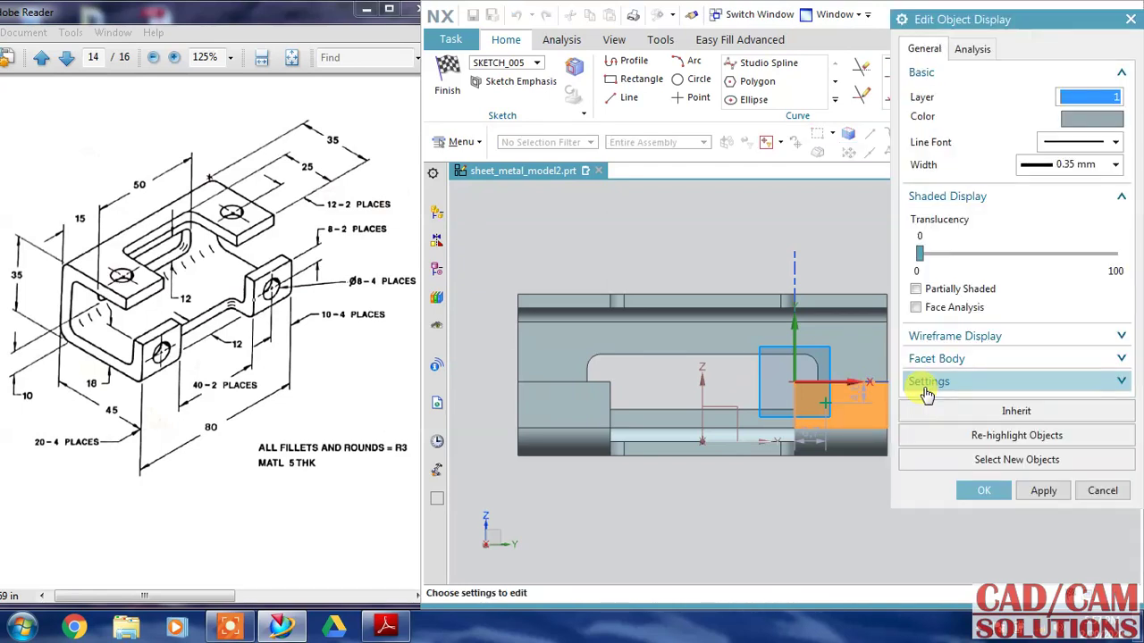
key("Escape")
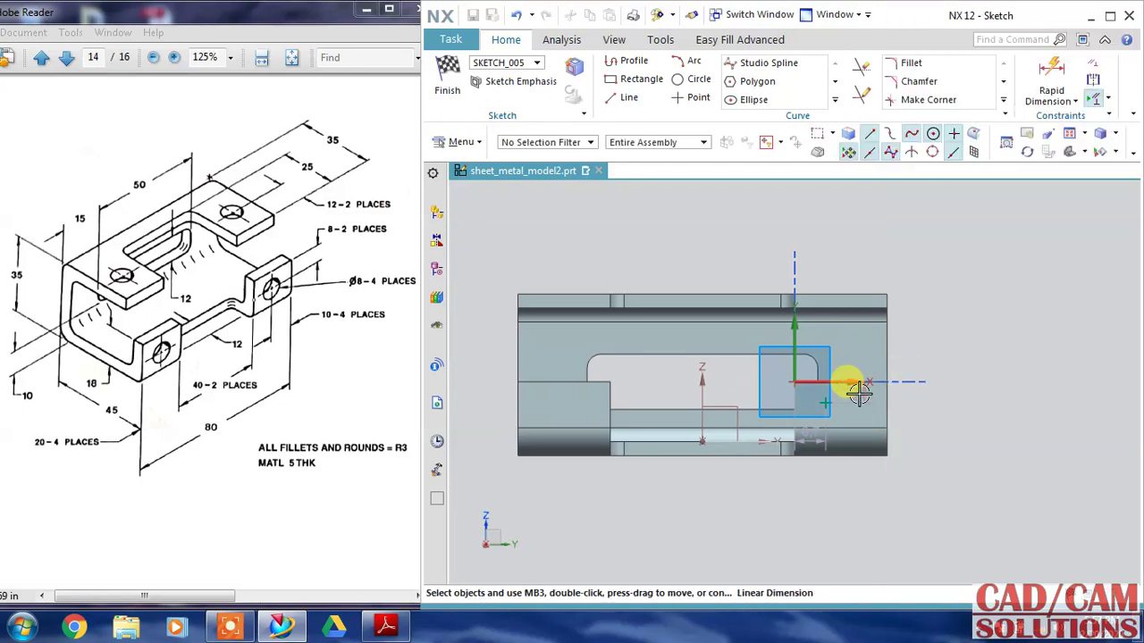
double_click(858, 393)
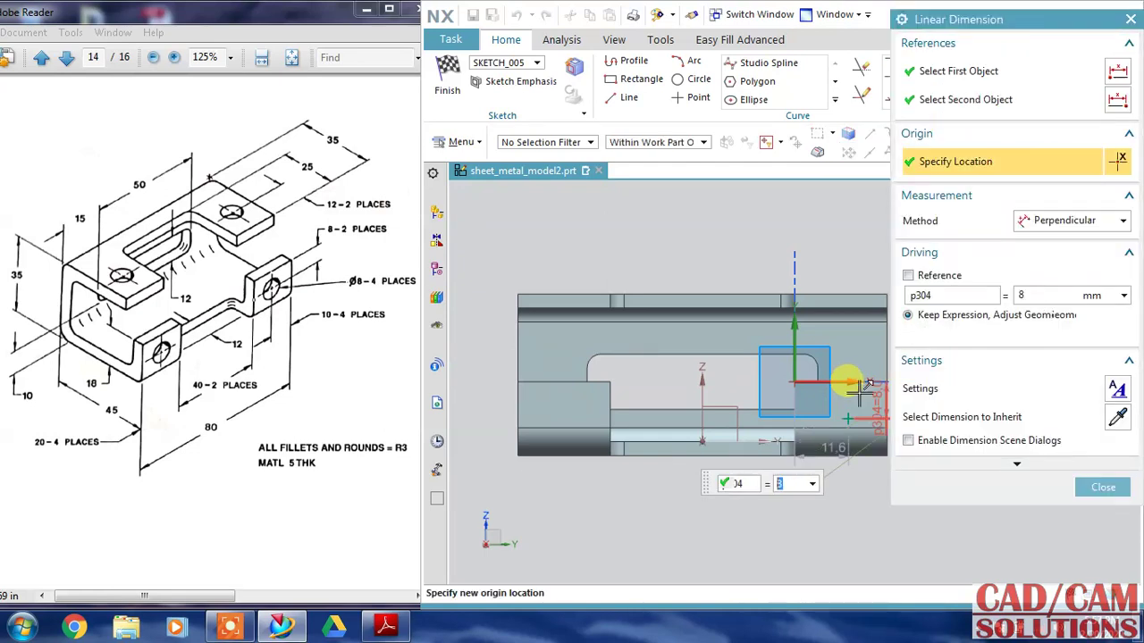
left_click(1085, 486)
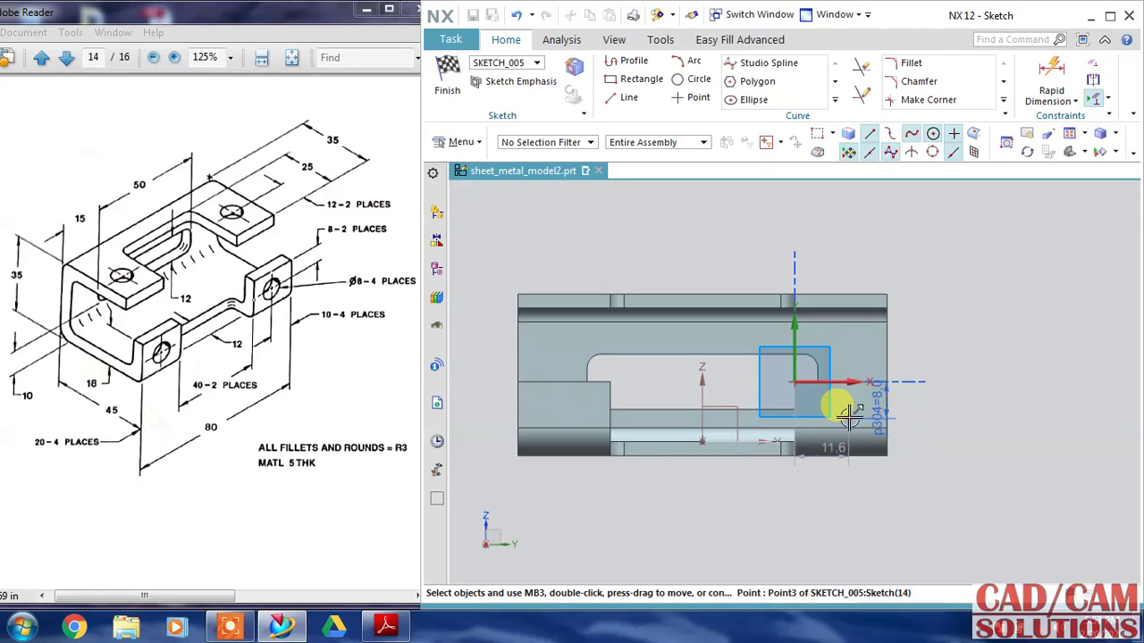
Fully constrain the hole point, finish the sketch and create the 8 mm hole.
left_click(849, 416)
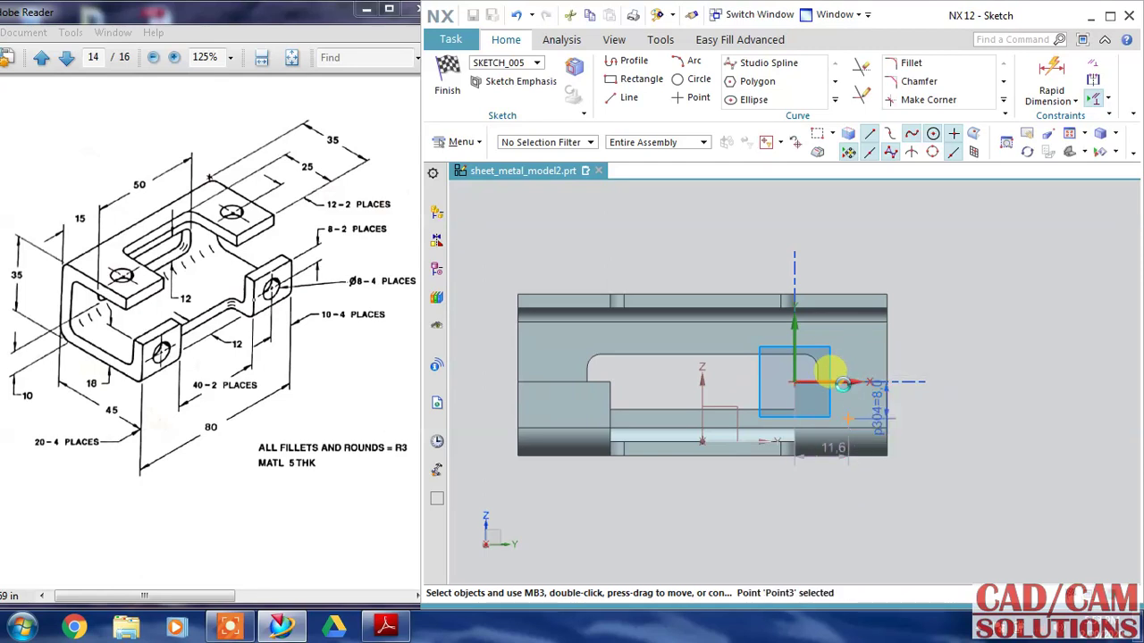
left_click(937, 354)
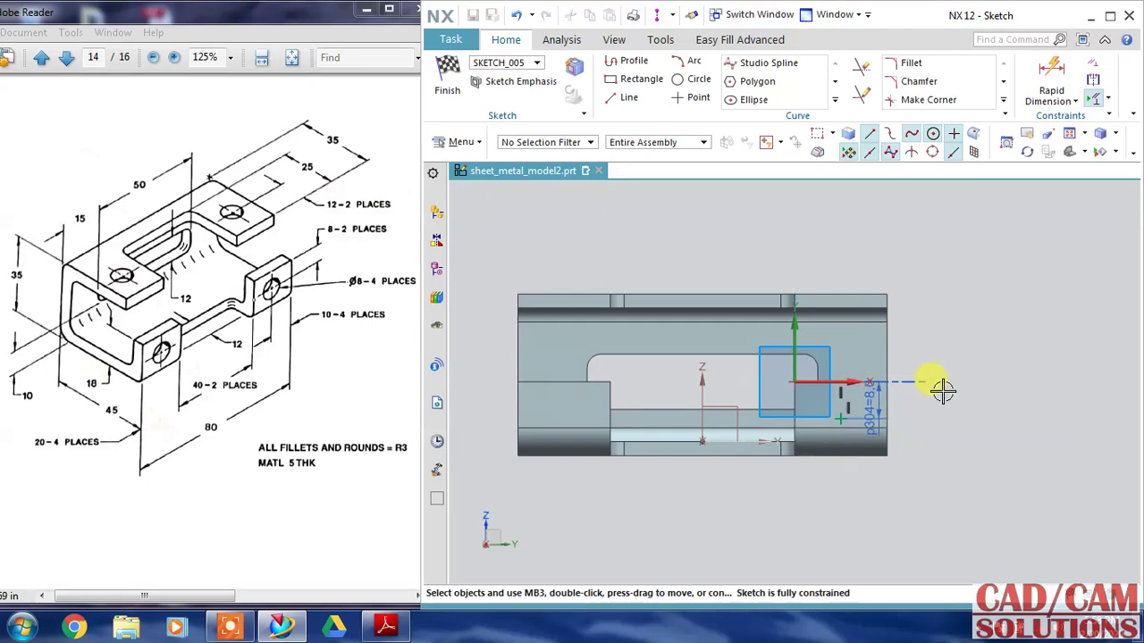
left_click(446, 77)
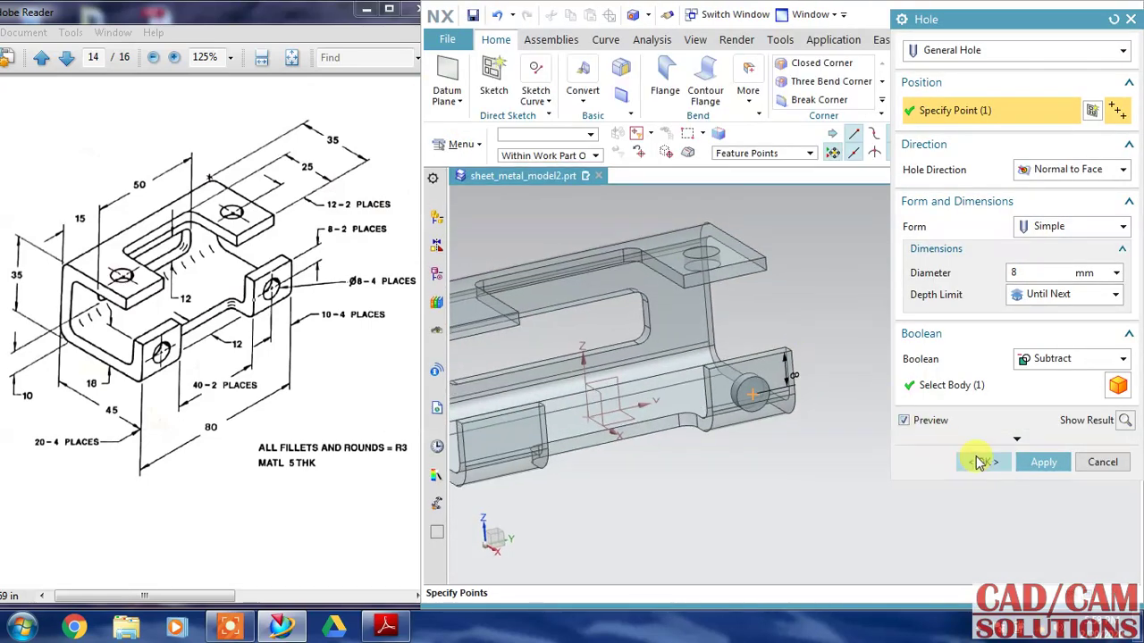
left_click(987, 463)
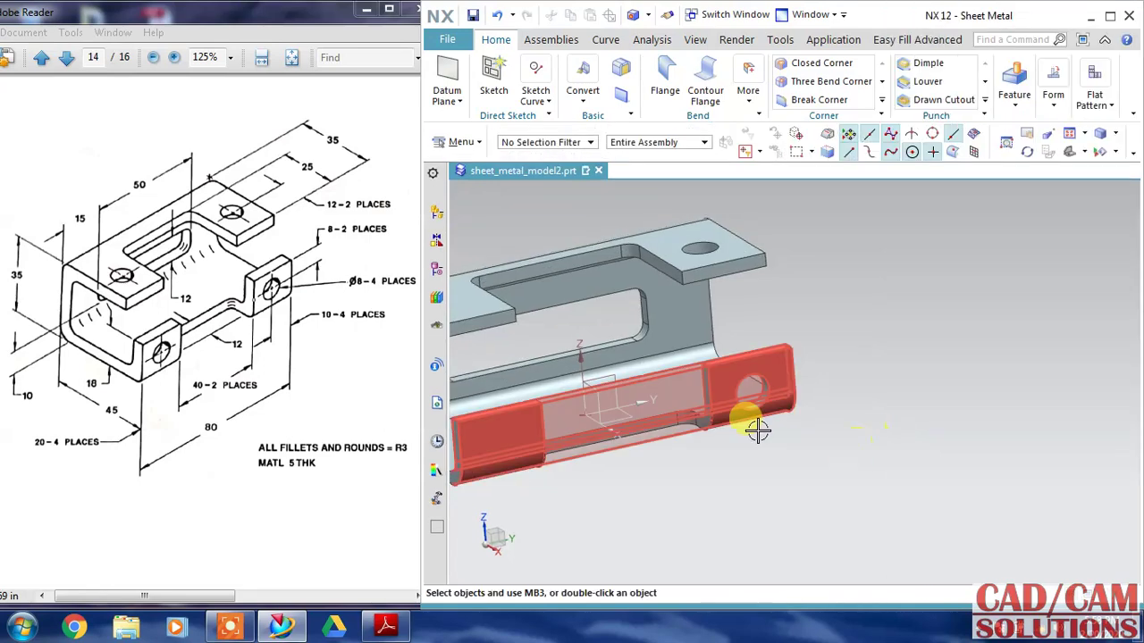
Edit SB Flange (5) in the Part Navigator to a length of 21 mm.
middle_click_drag(855, 417, 921, 401)
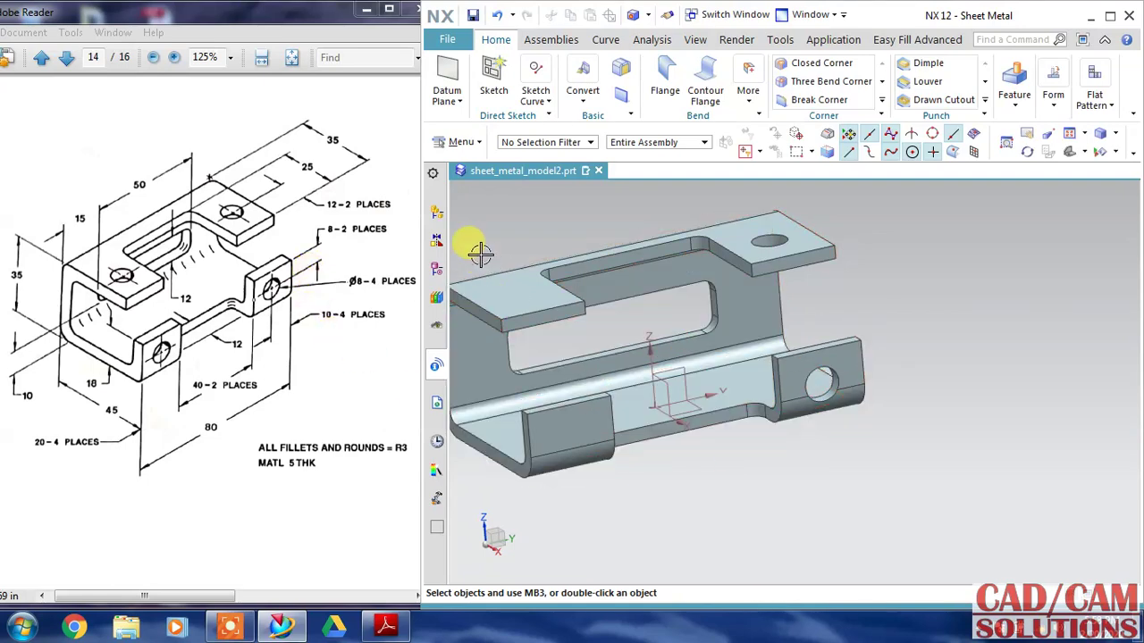
left_click(437, 271)
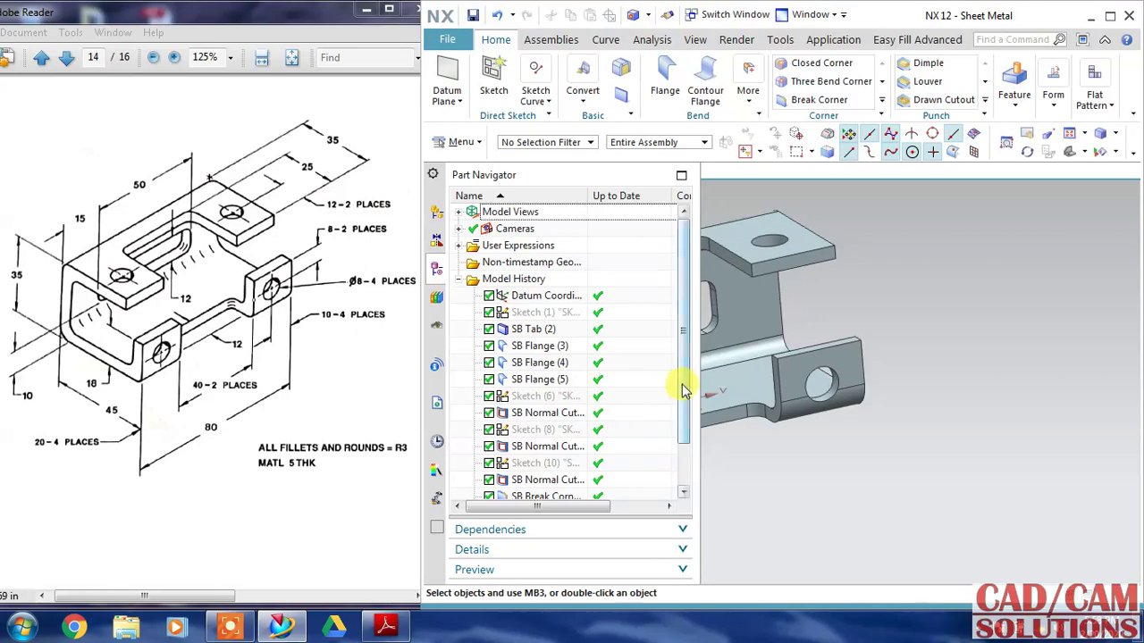
left_click_drag(684, 378, 690, 451)
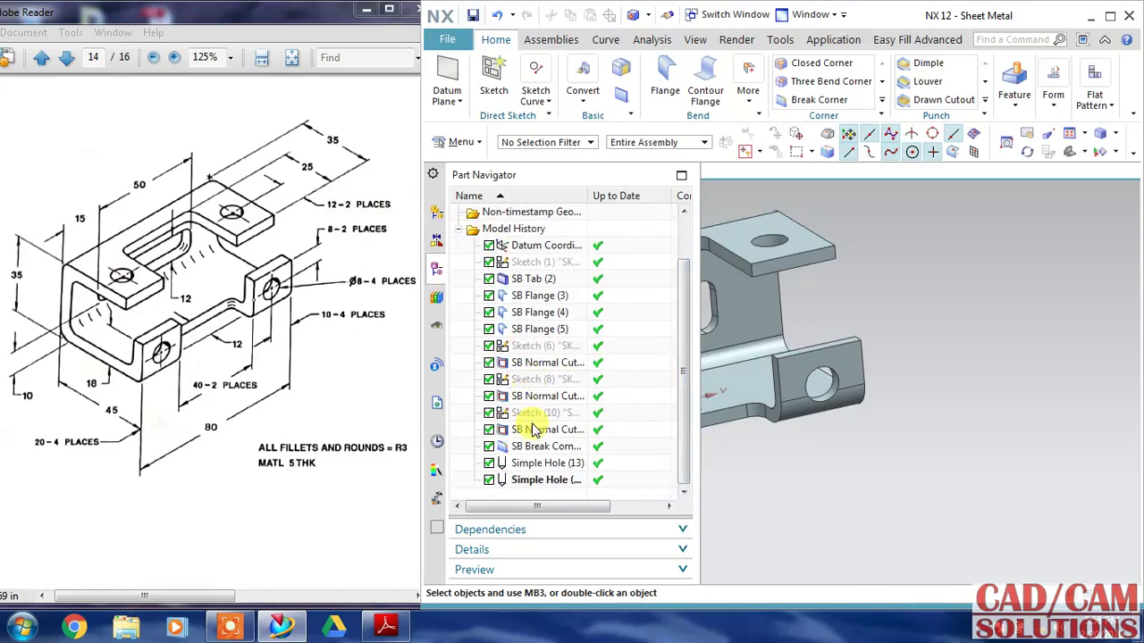
left_click(537, 330)
double_click(537, 330)
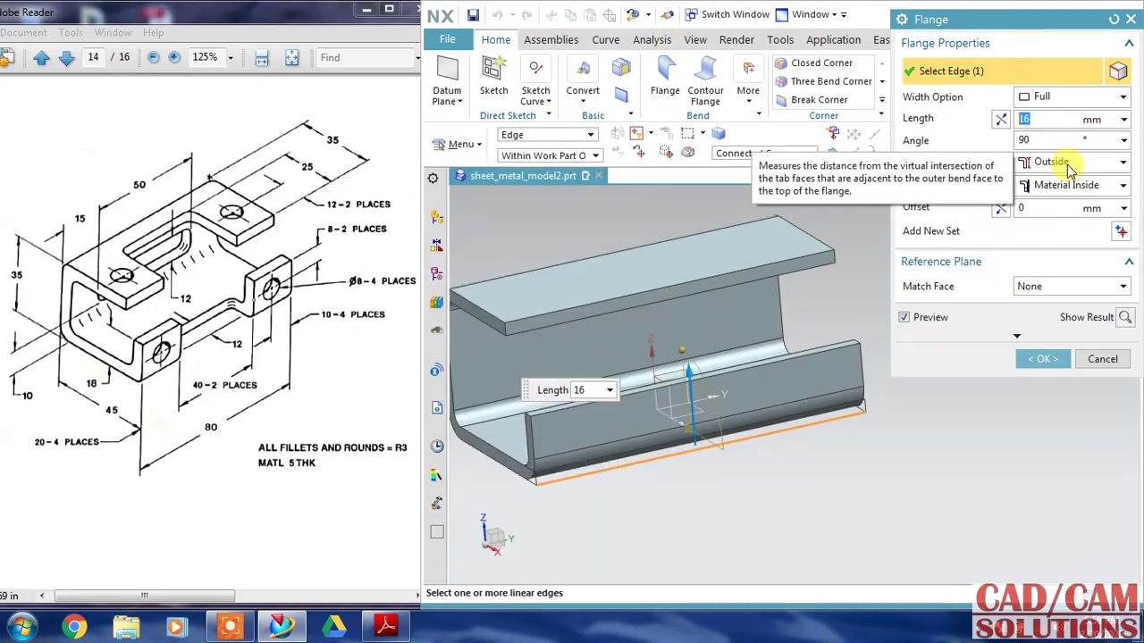
type("21")
key("Return")
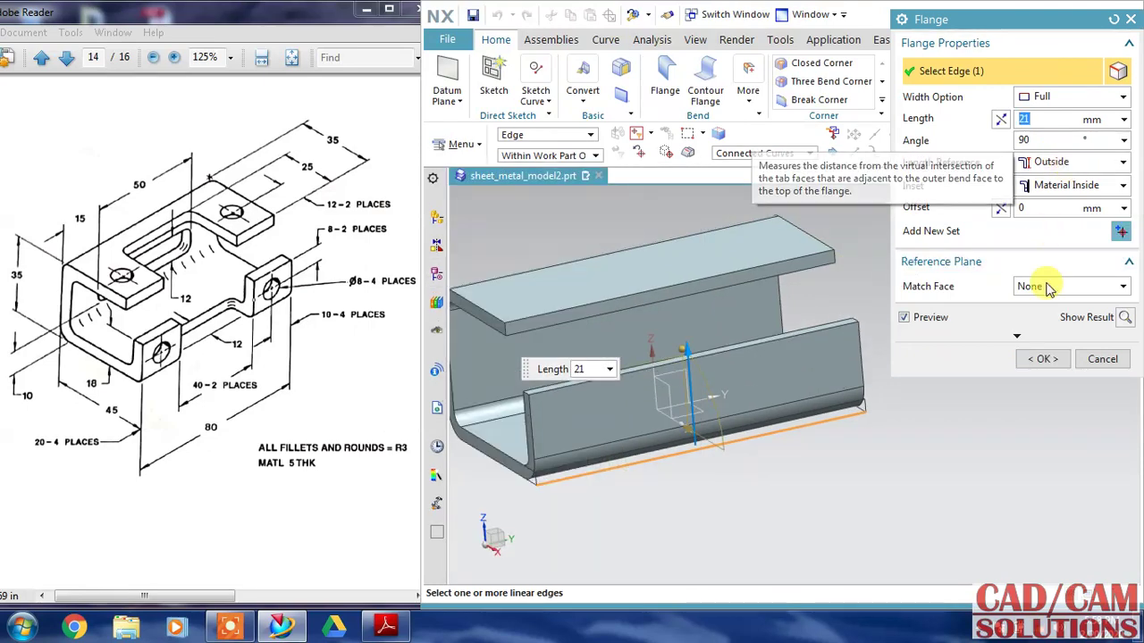
left_click(1039, 358)
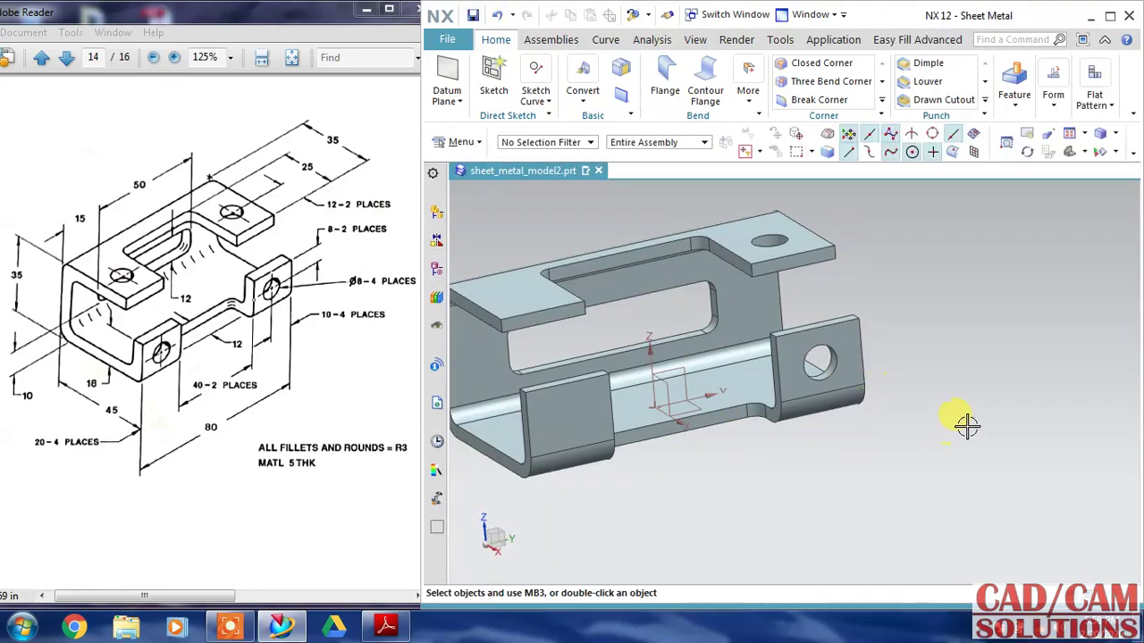
middle_click_drag(960, 393, 955, 394)
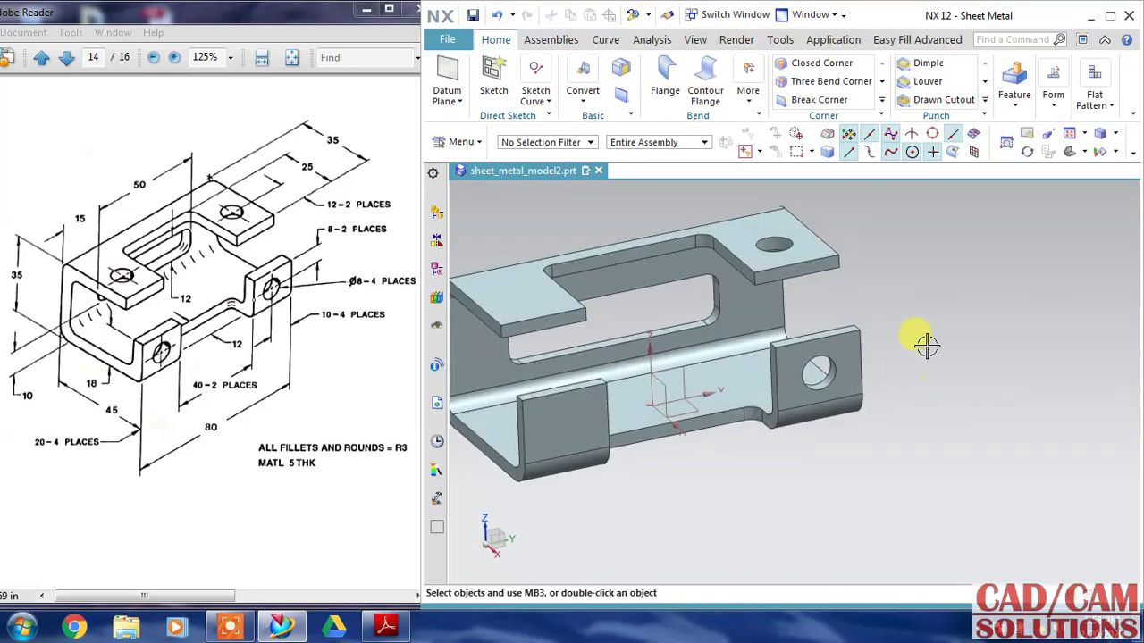
middle_click_drag(924, 340, 965, 360)
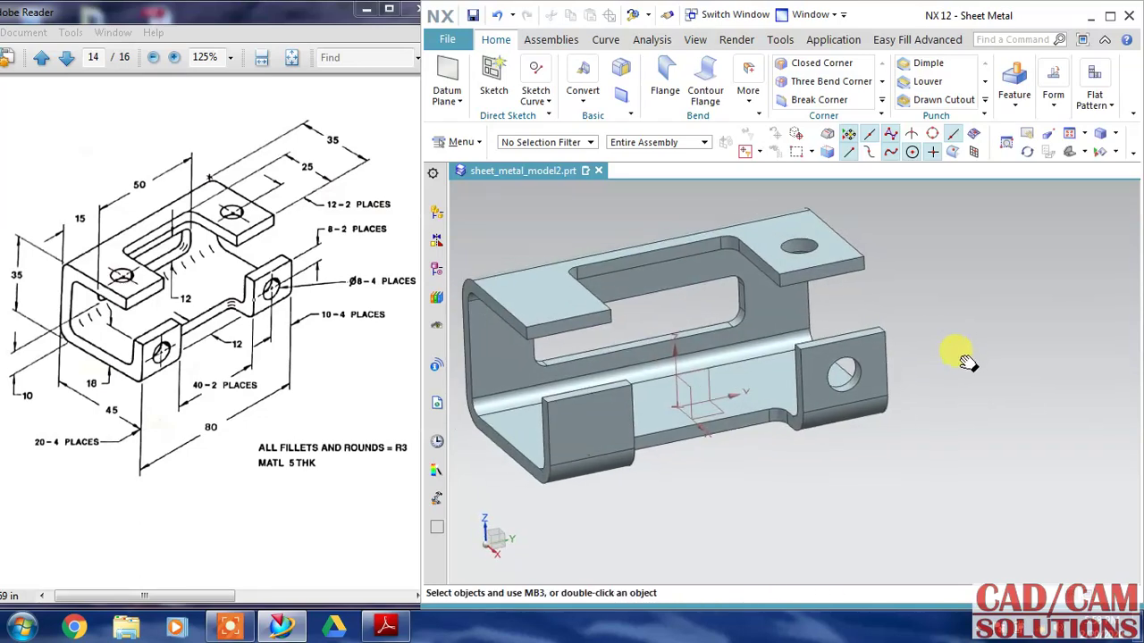
Mirror the top tab hole and side flange hole about the XZ datum plane.
double_click(1028, 20)
left_click(607, 221)
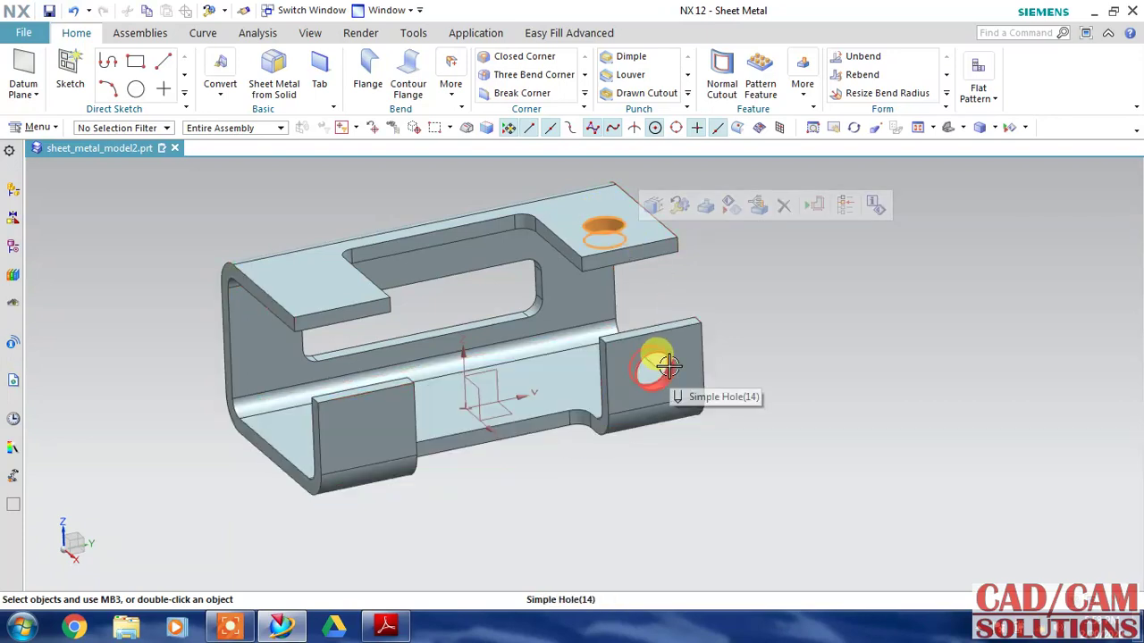
left_click(668, 377)
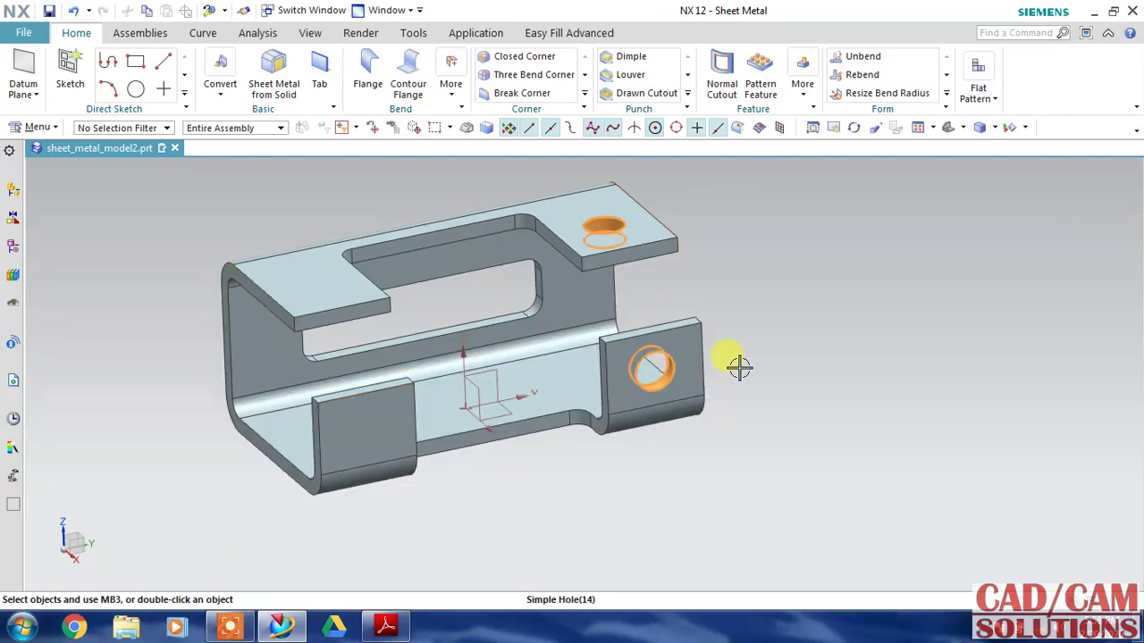
left_click(804, 85)
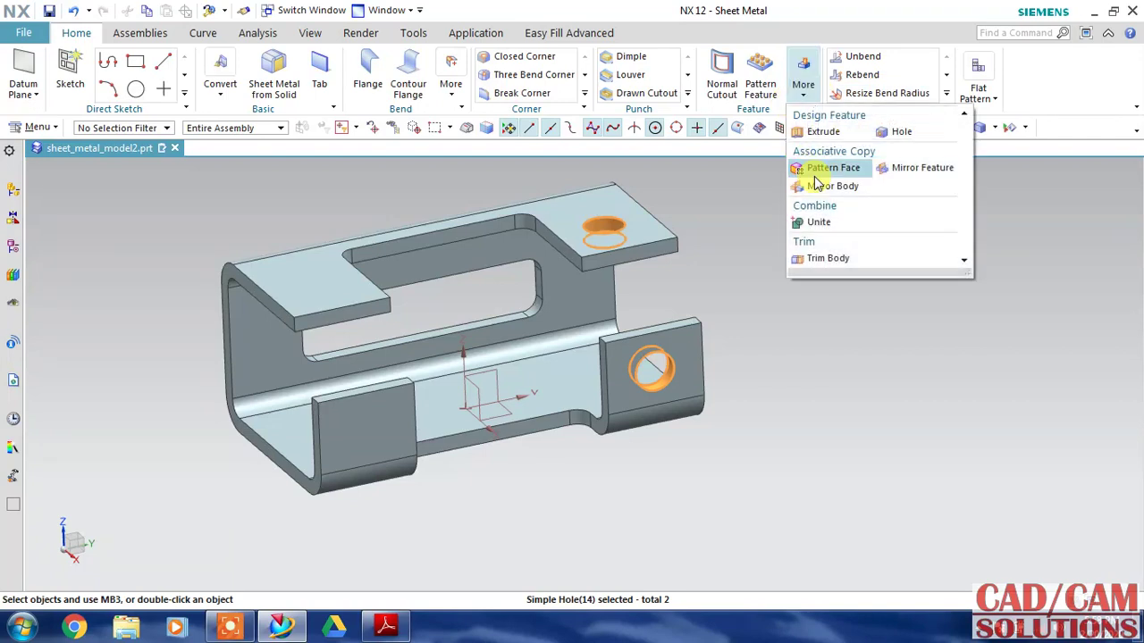
left_click(920, 167)
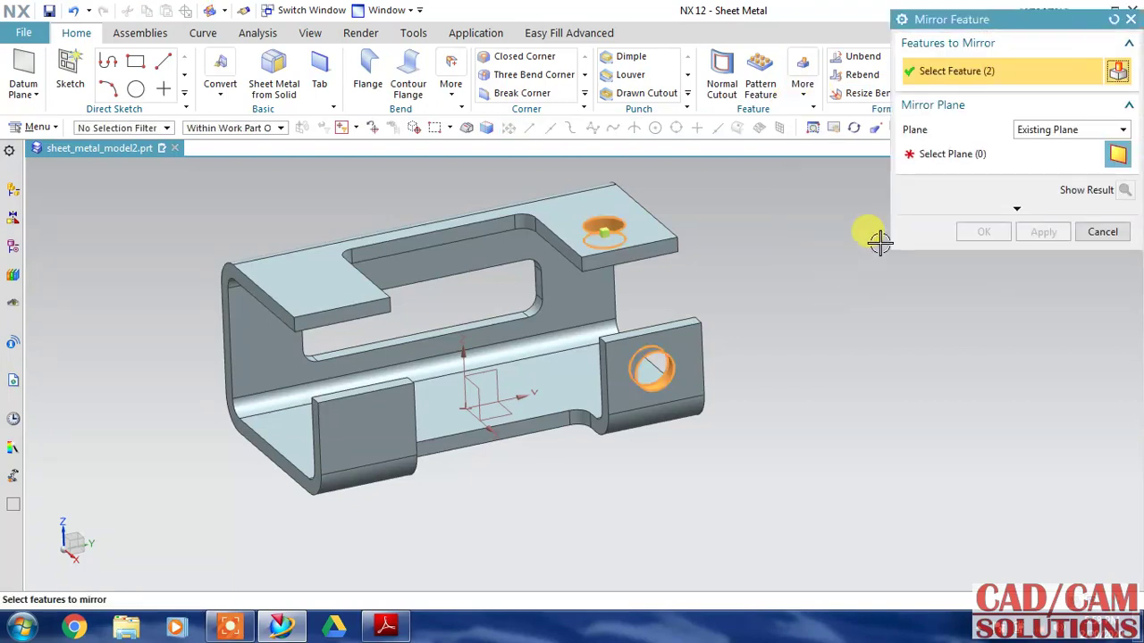
left_click(467, 378)
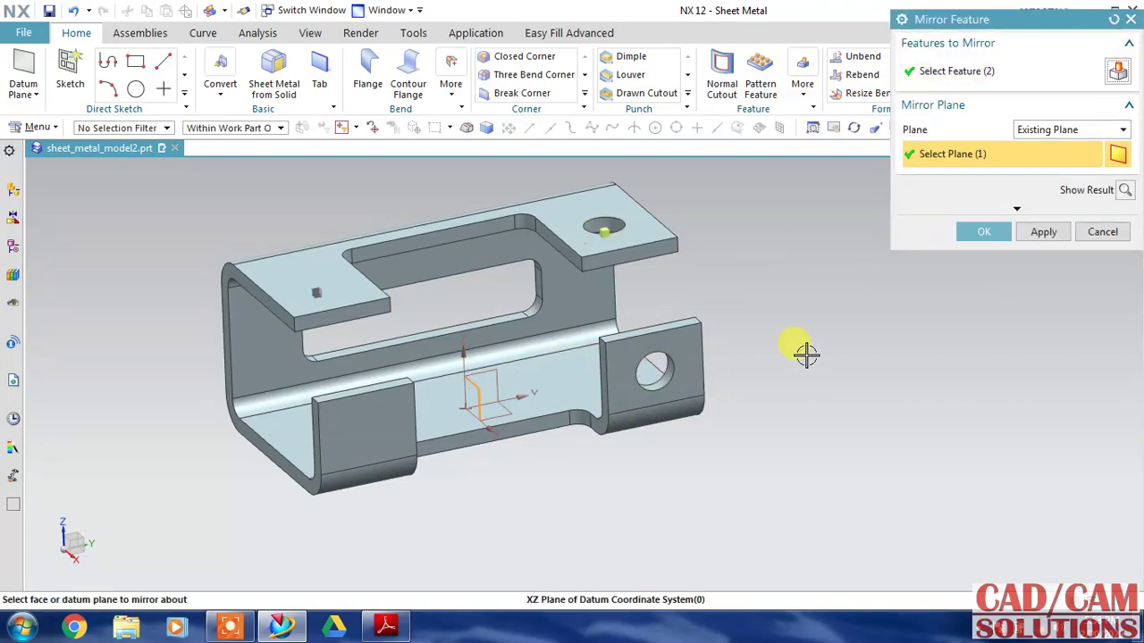
left_click(987, 235)
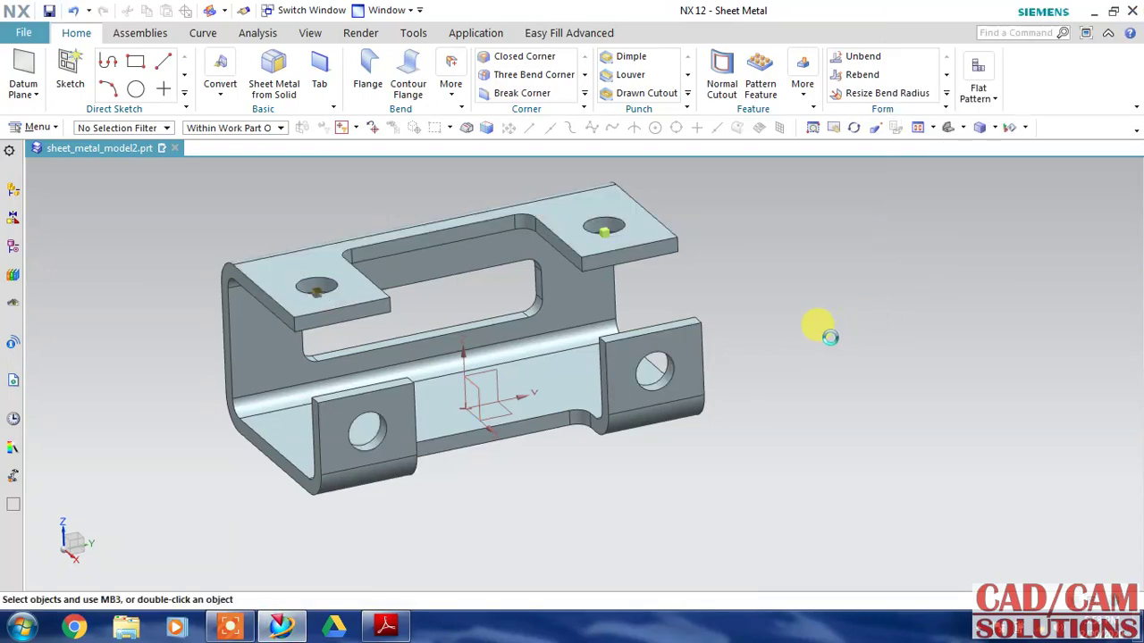
key("ctrl+f")
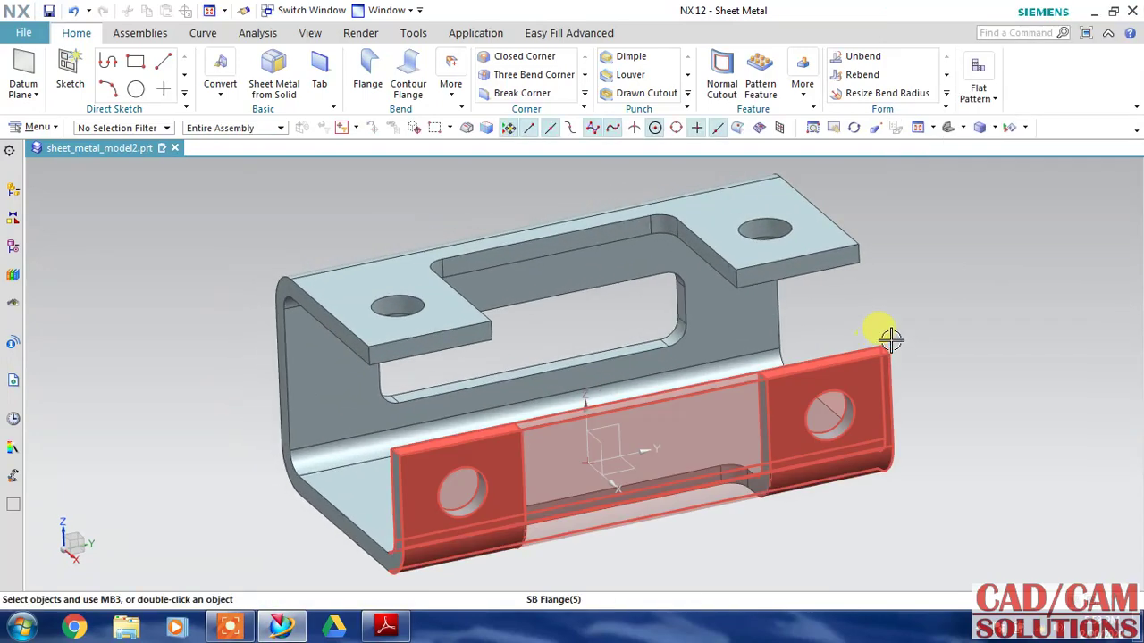
Restore the NX window beside the drawing and rotate the model to inspect the mirrored holes.
left_click(1114, 12)
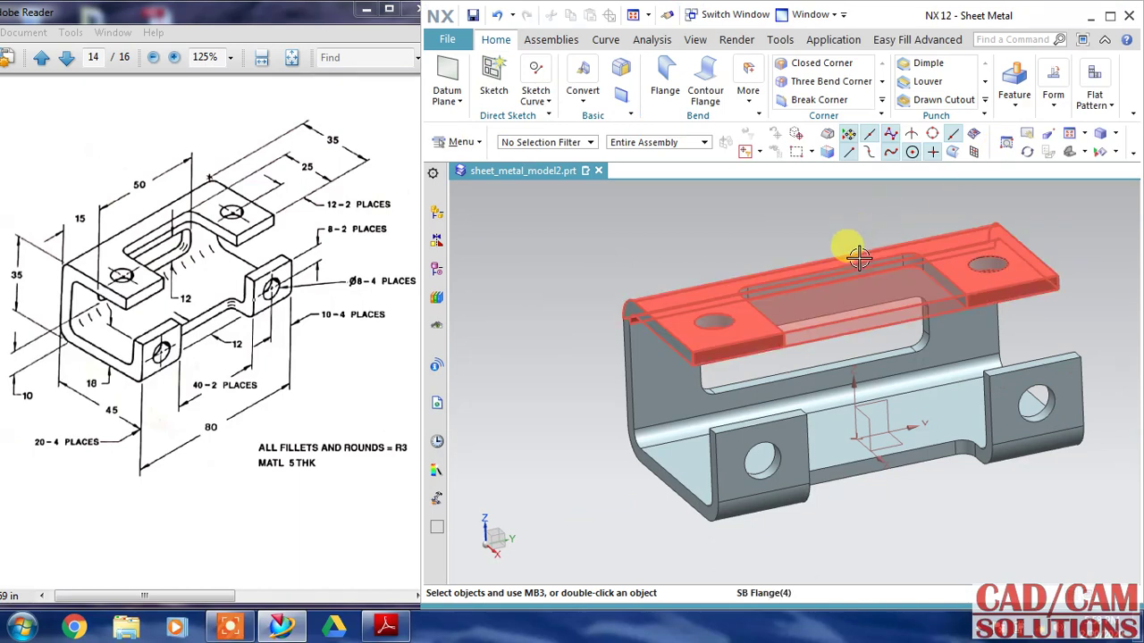
mouse_move(745, 247)
middle_mouse_down()
mouse_move(757, 227)
mouse_move(739, 255)
mouse_move(748, 238)
mouse_move(749, 258)
mouse_move(748, 242)
middle_mouse_up()
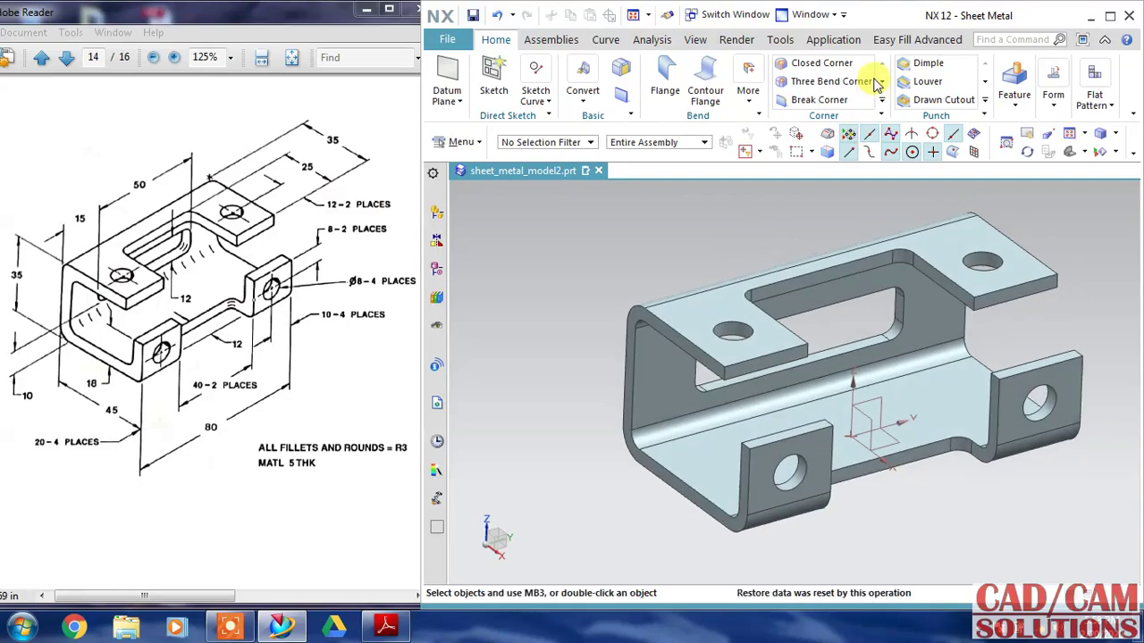